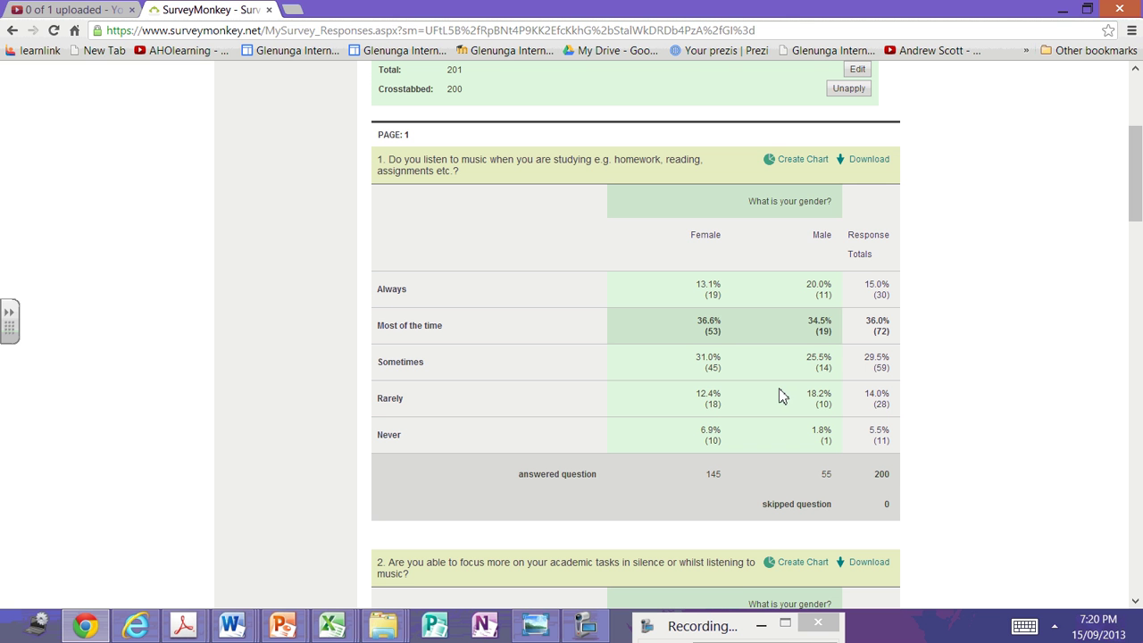
Step: Create a chart for question 1 on listening to music while studying, and close the IMG_1281 photo window
left_click(799, 164)
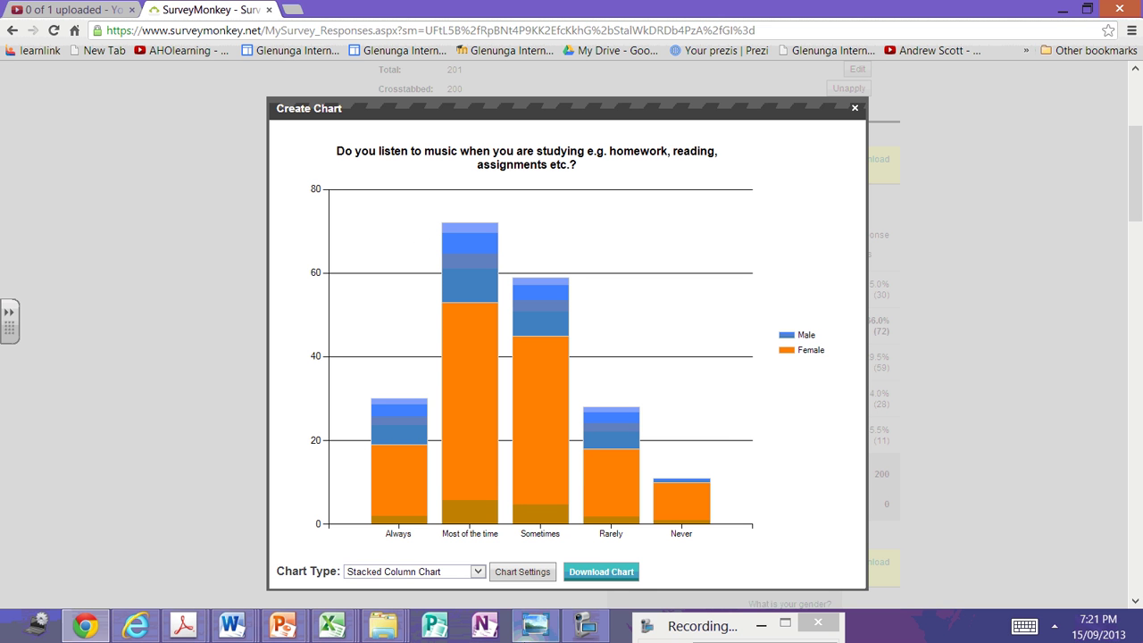
mouse_move(534, 625)
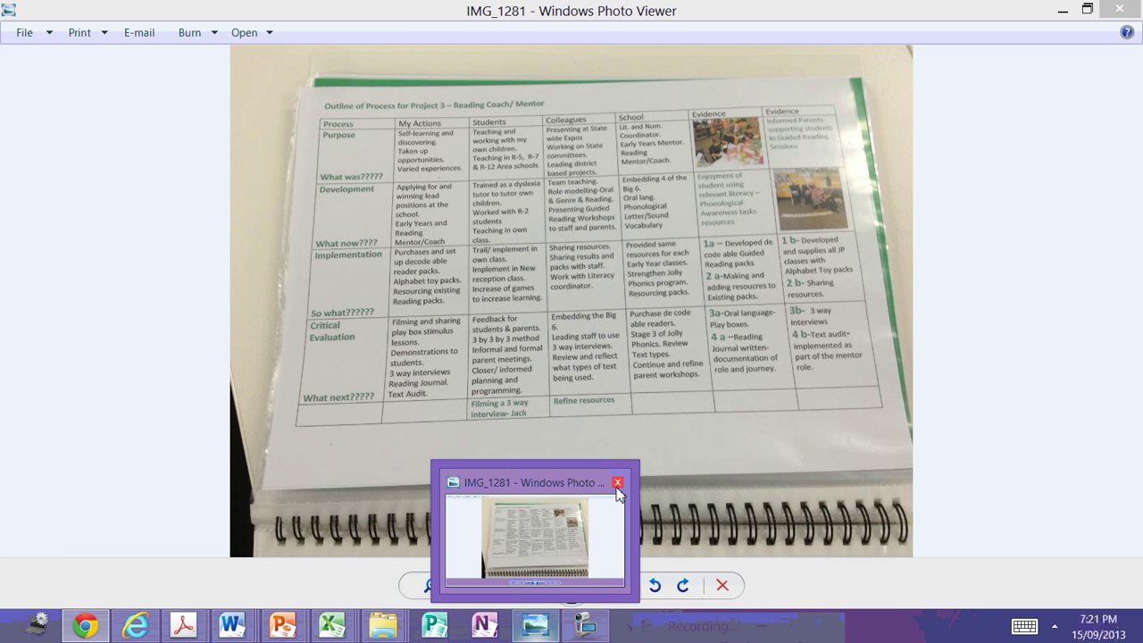
left_click(617, 483)
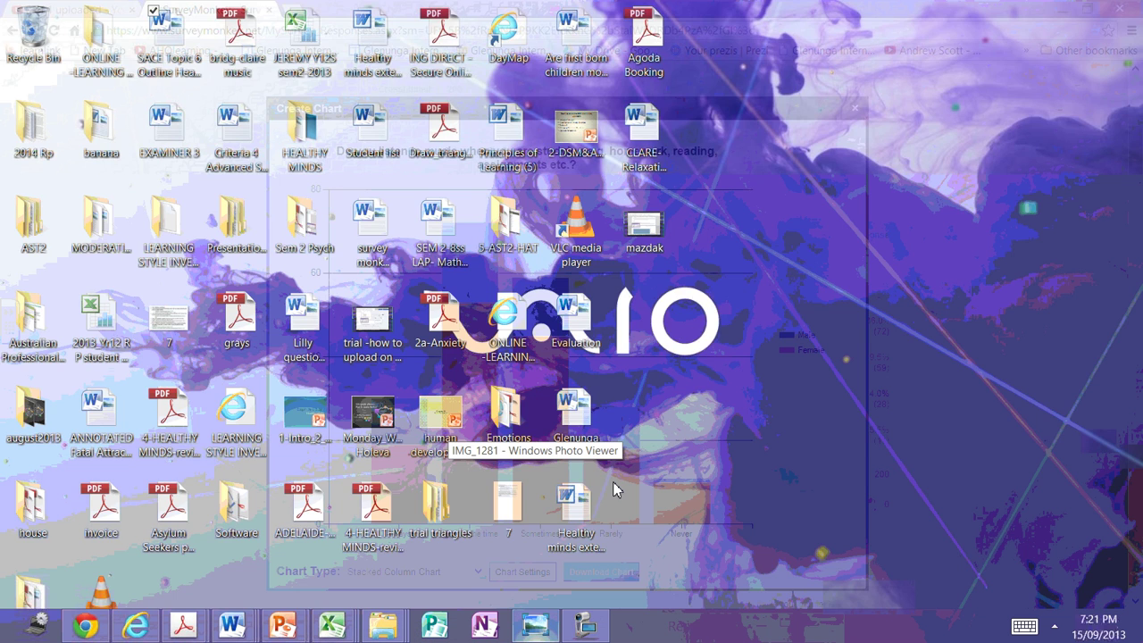
Step: Preview the question 1 chart as a Bar Chart and as a Column Chart
left_click(479, 573)
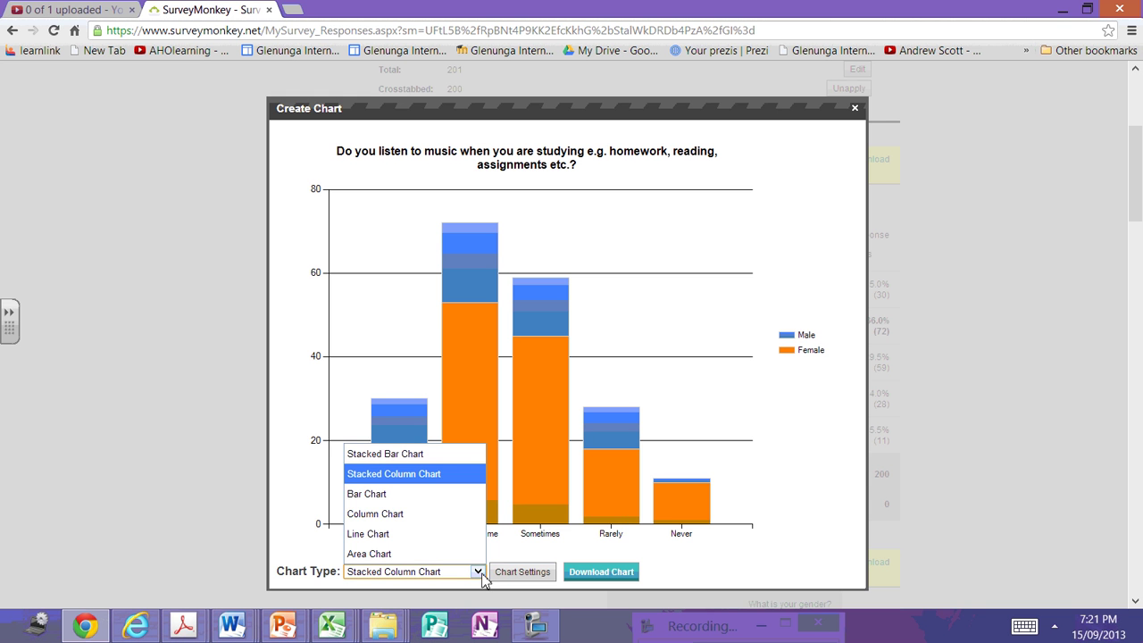
left_click(388, 496)
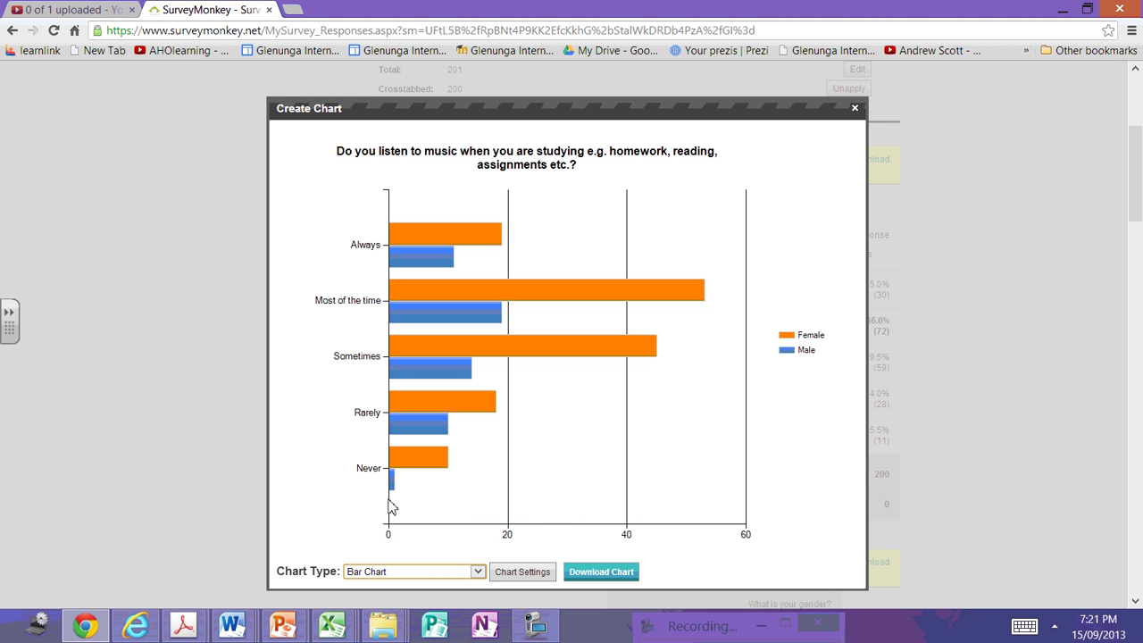
left_click(478, 572)
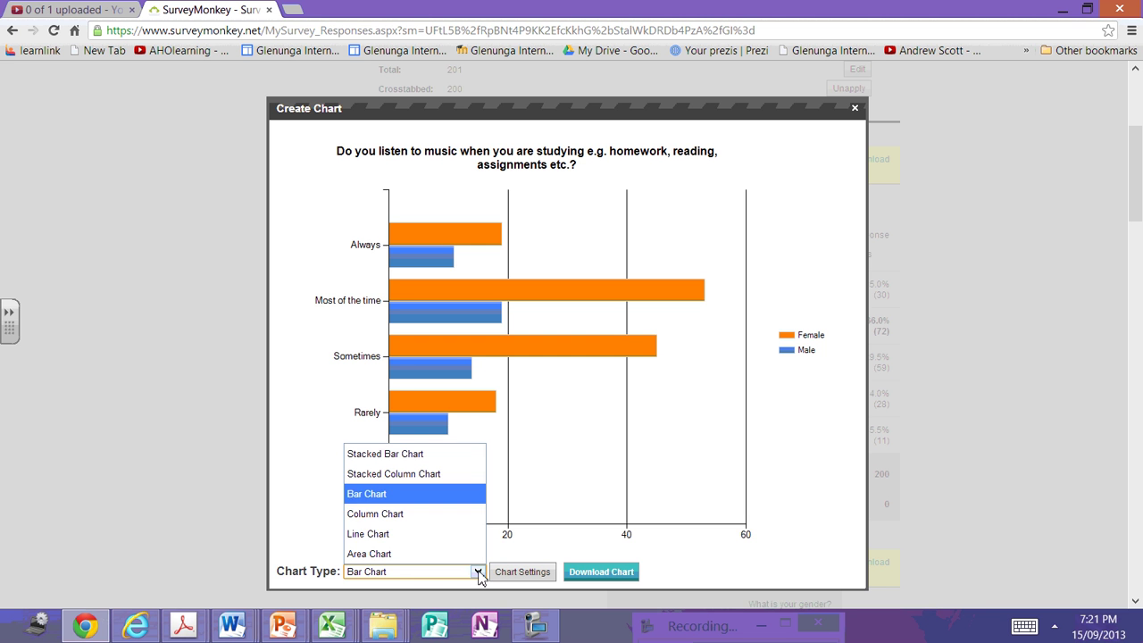
left_click(383, 516)
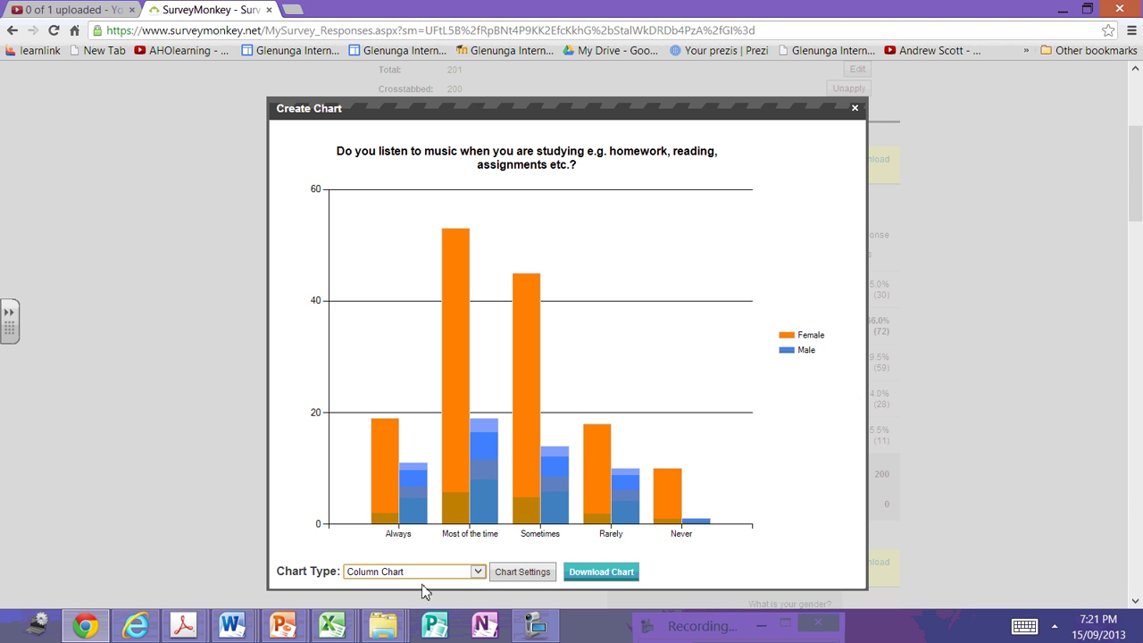
Step: Show the chart settings for question 1 and preview the chart as a Line Chart and an Area Chart
left_click(518, 571)
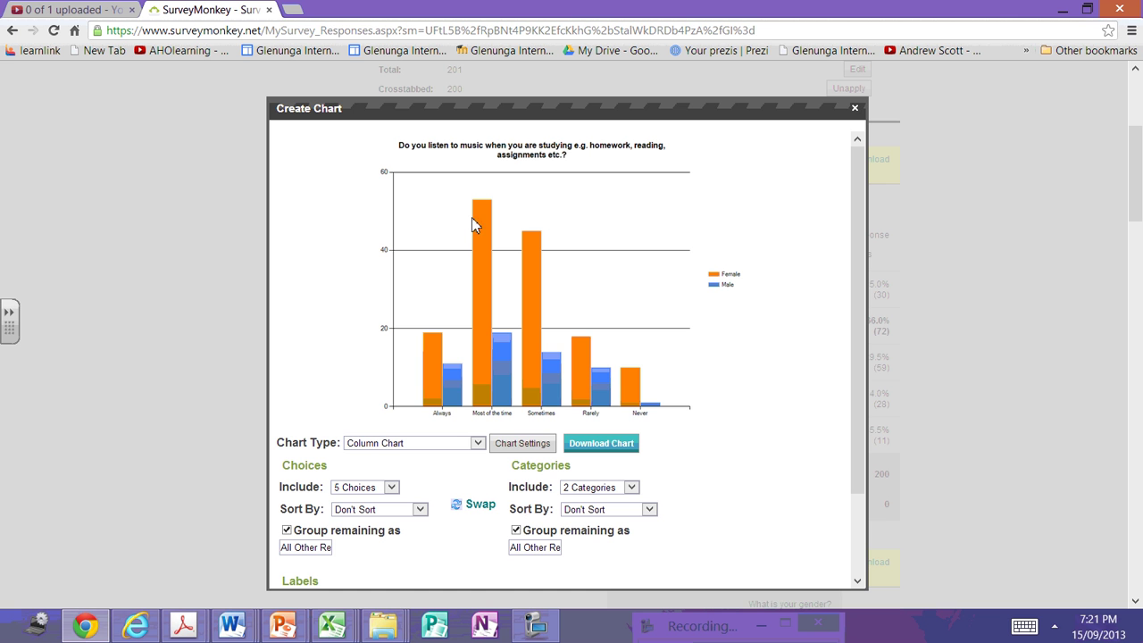
left_click(515, 530)
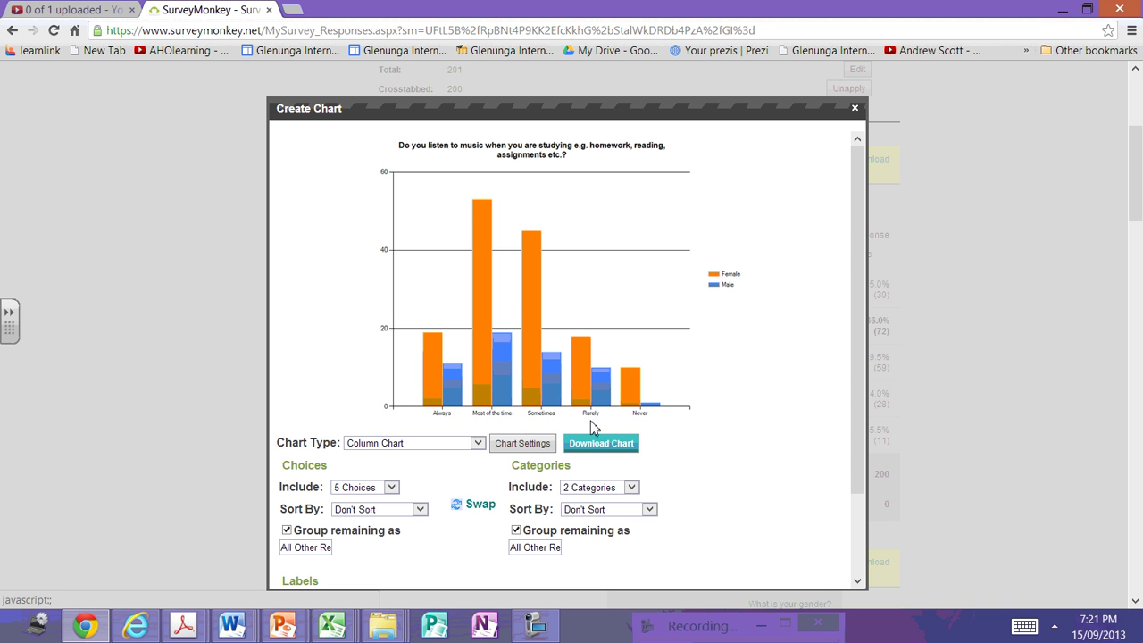
left_click(477, 443)
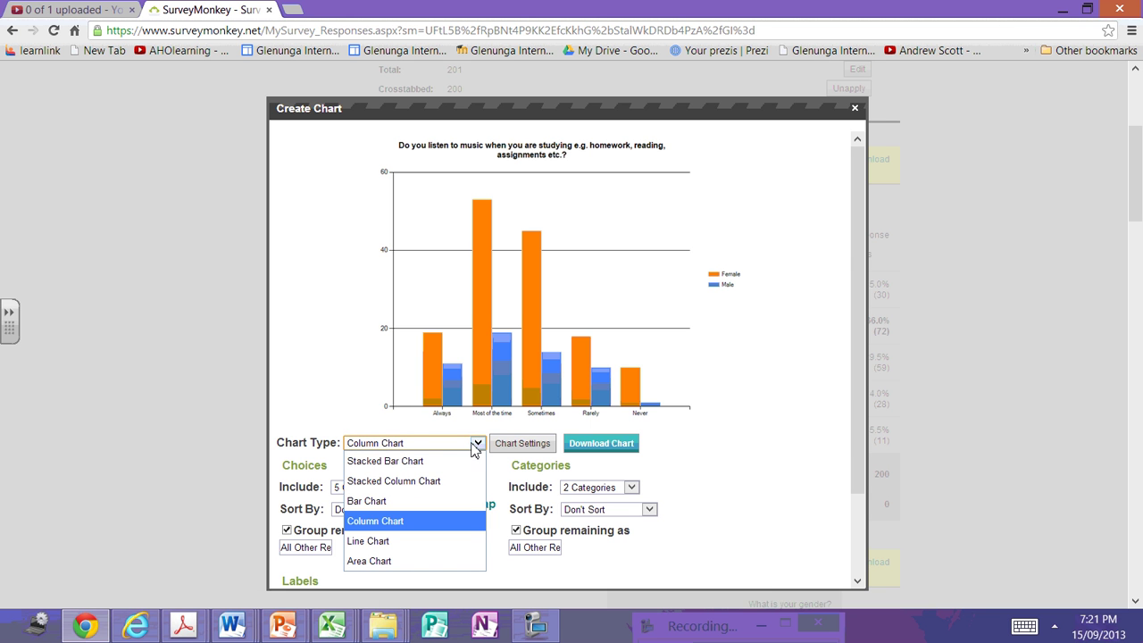
left_click(382, 542)
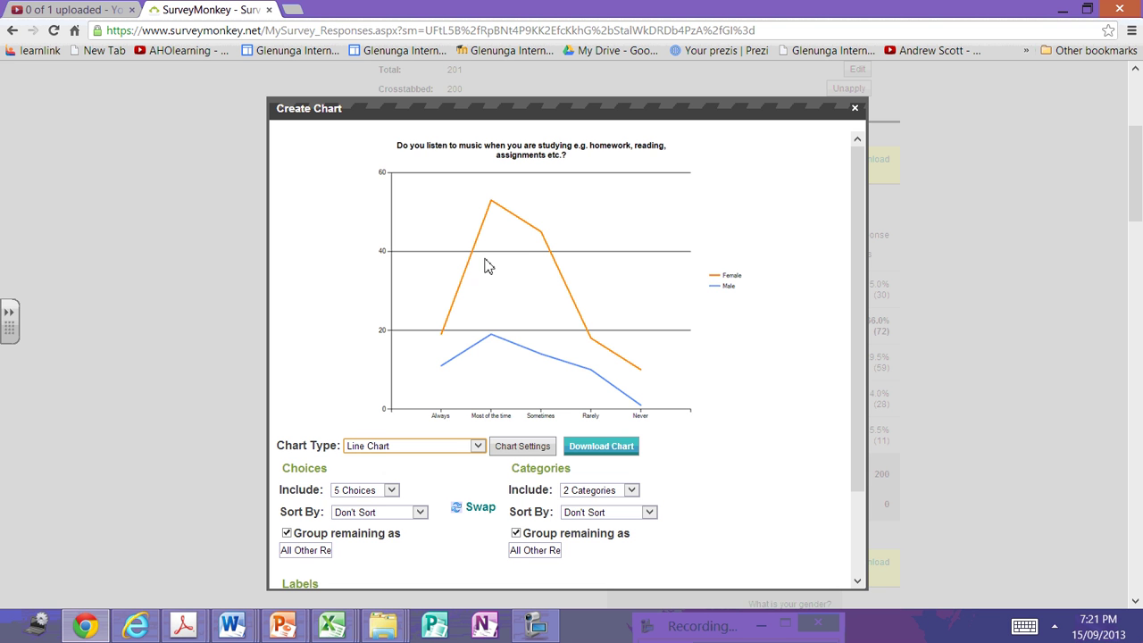
left_click(478, 443)
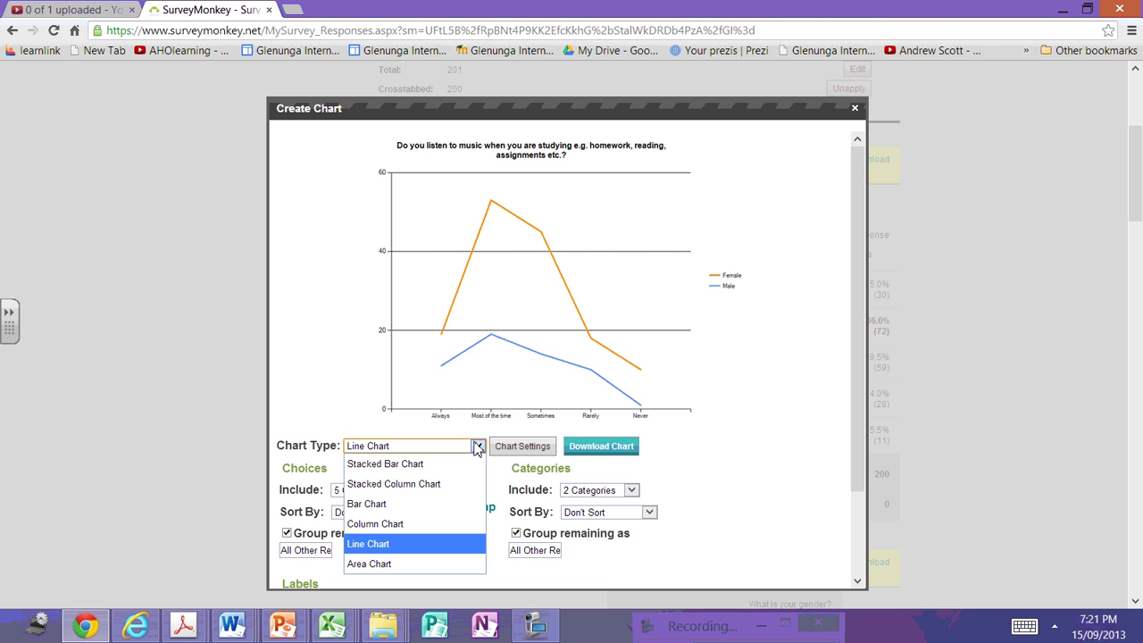
left_click(378, 564)
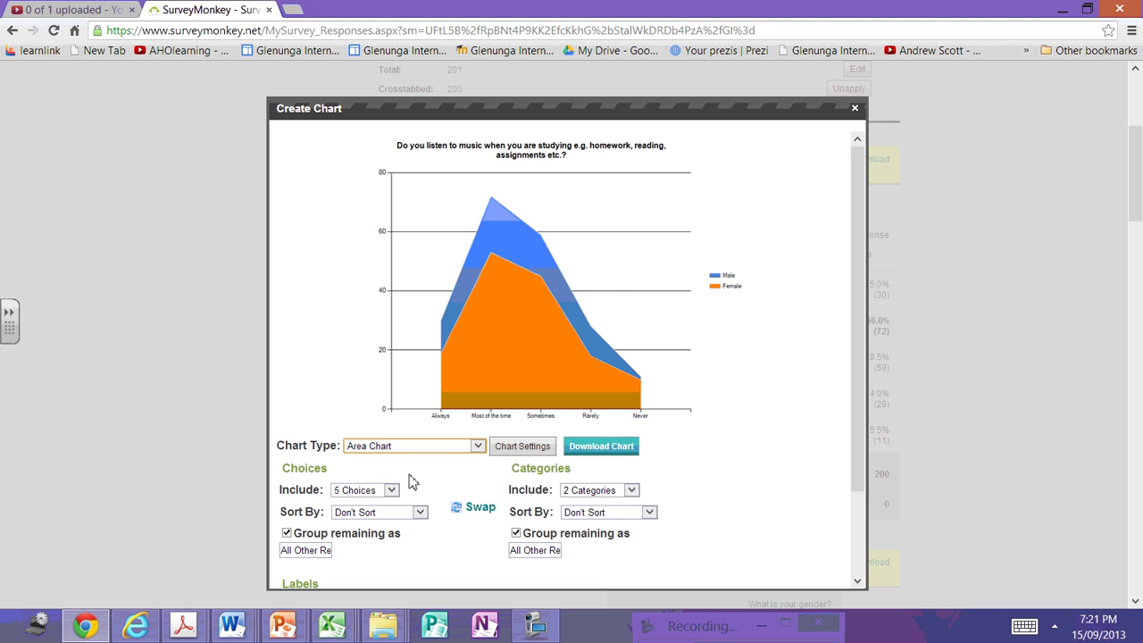
Step: Preview the question 1 chart as a Stacked Bar Chart and a Stacked Column Chart, and close the chart window
left_click(479, 445)
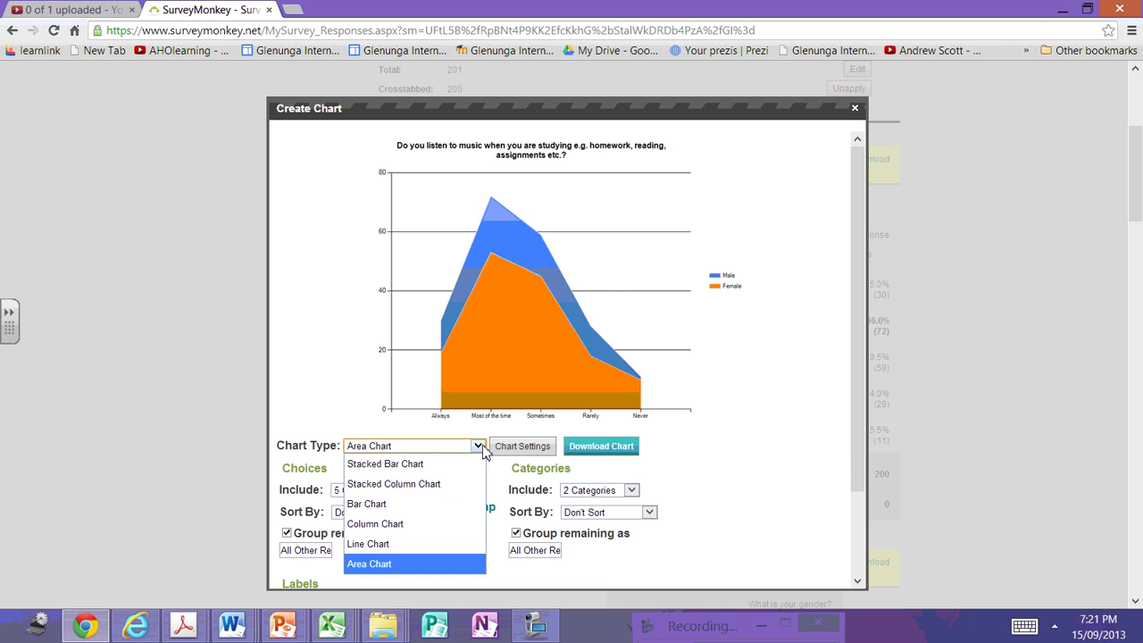
left_click(408, 468)
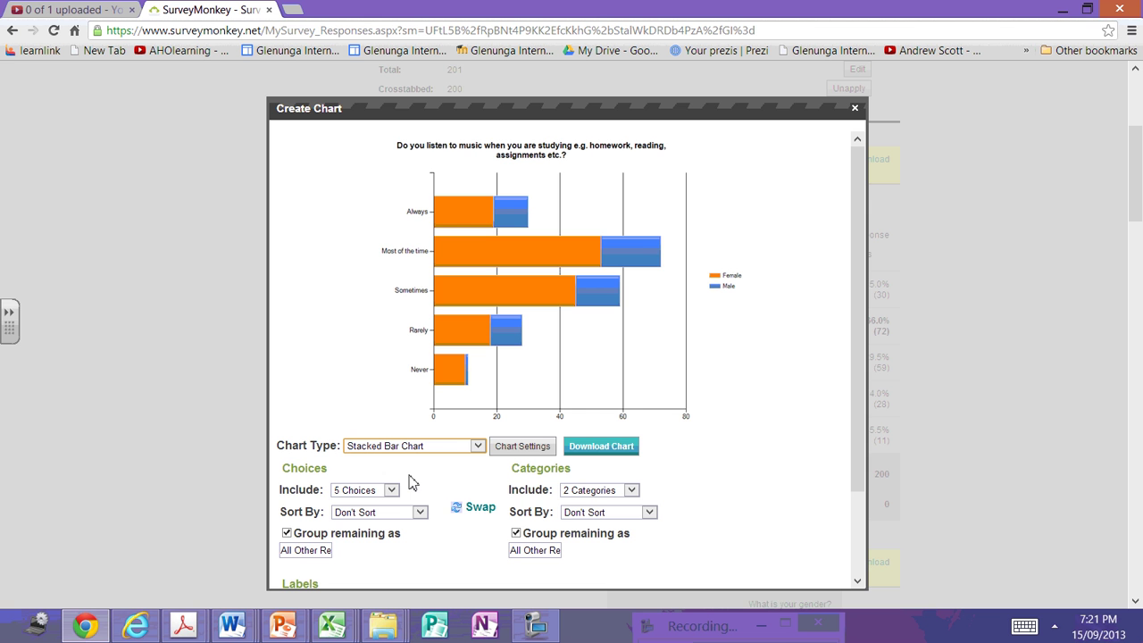
left_click(477, 446)
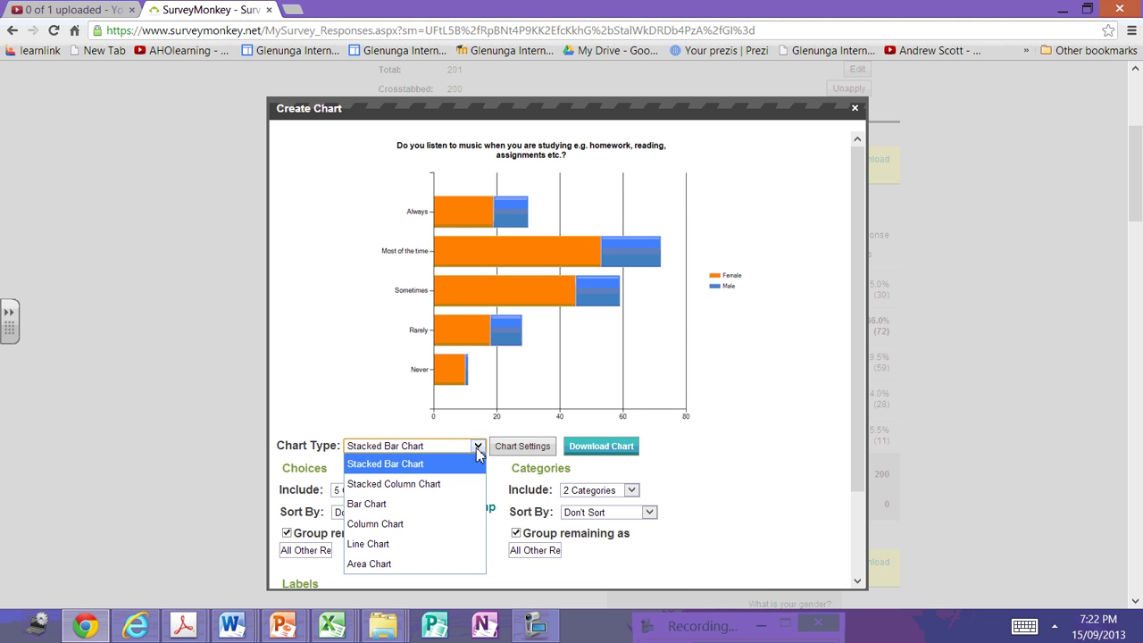
left_click(415, 486)
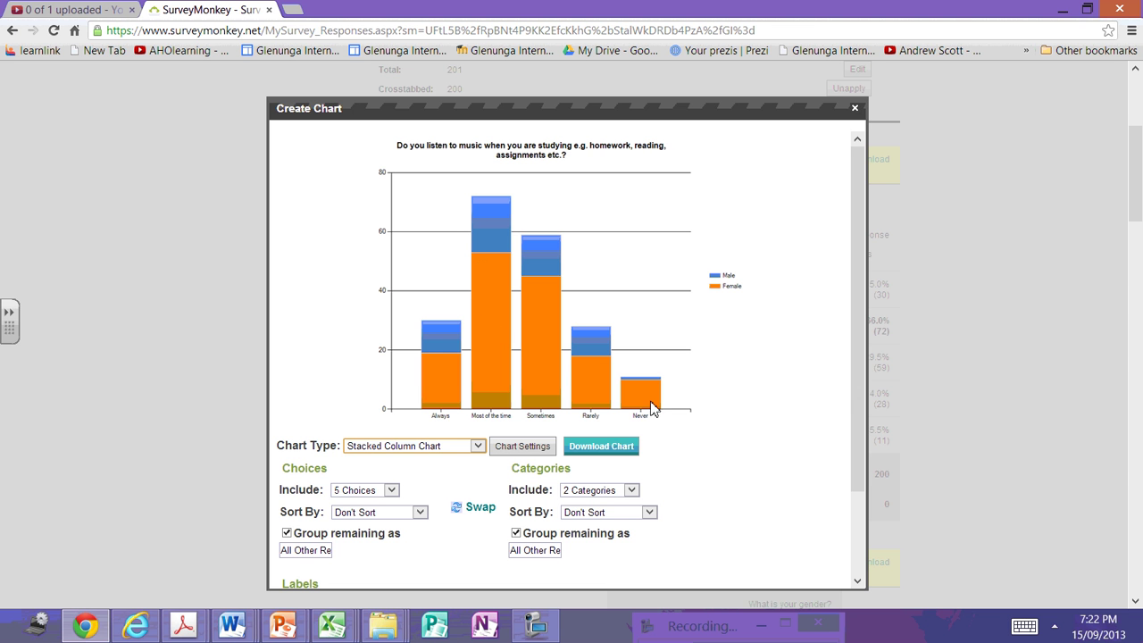
left_click(854, 109)
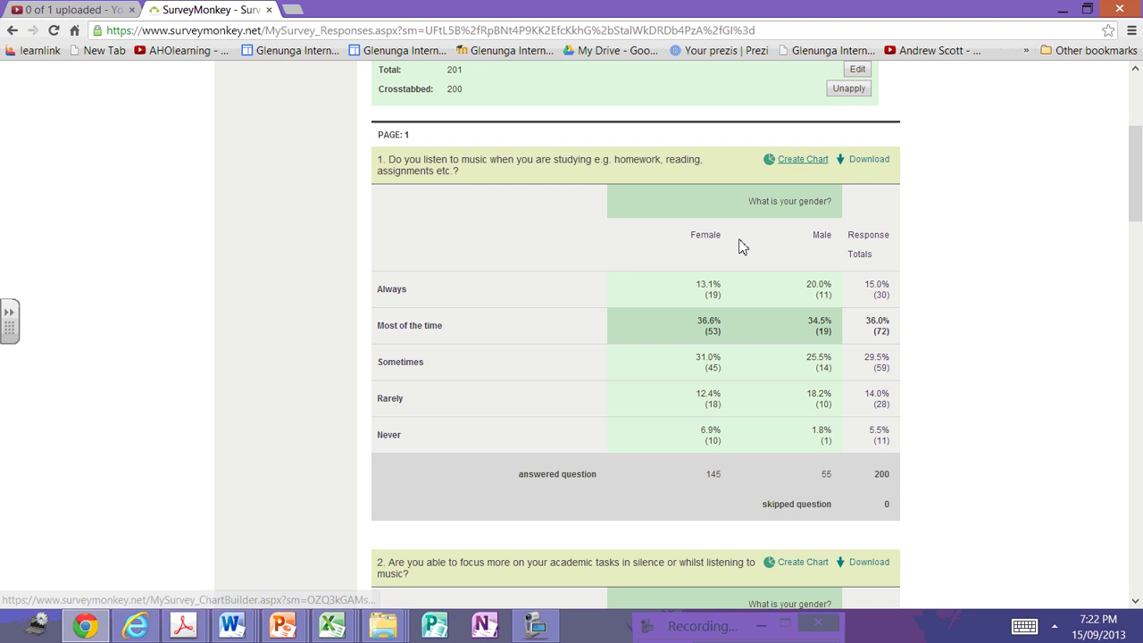
Step: Show the text analysis of the female replies to question 6 about favourite subjects
left_click_drag(1137, 204, 1139, 471)
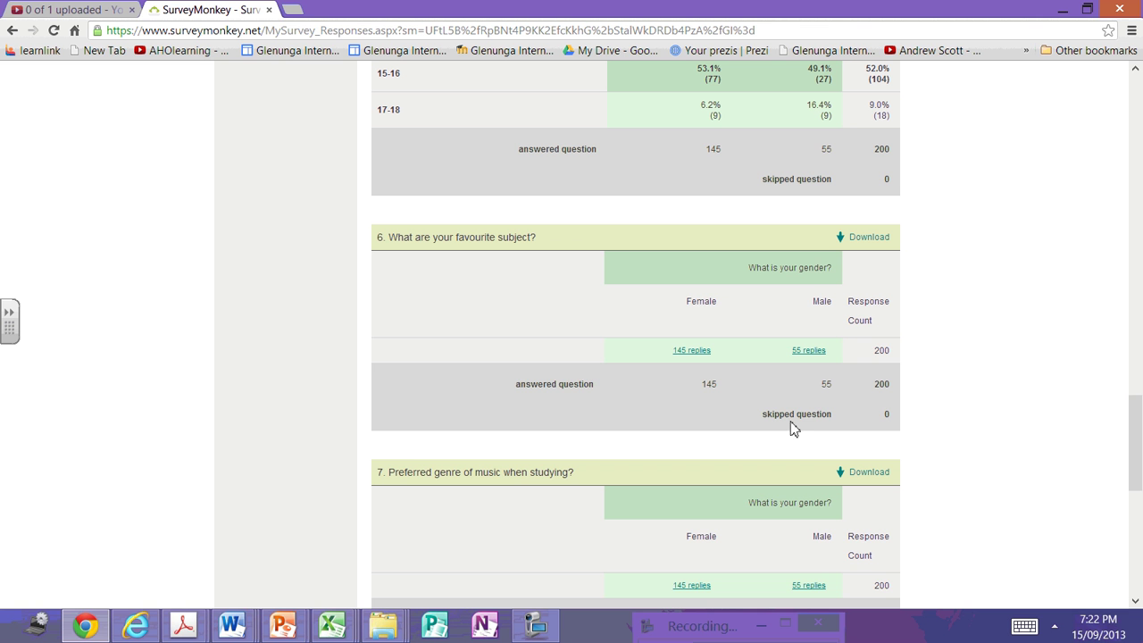
left_click(695, 352)
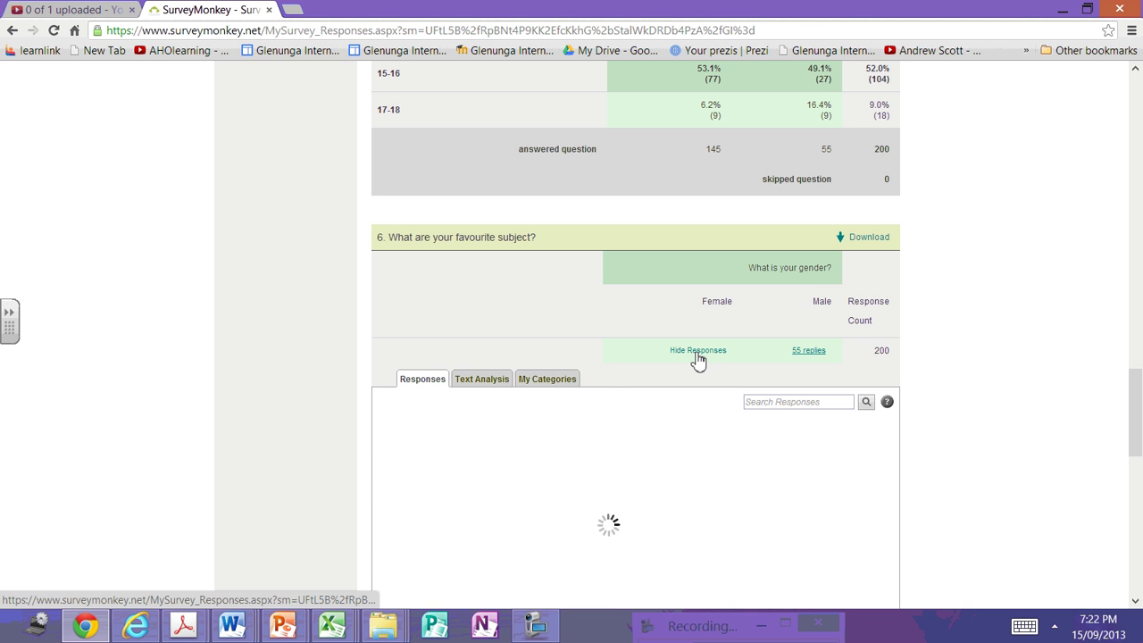
left_click(491, 384)
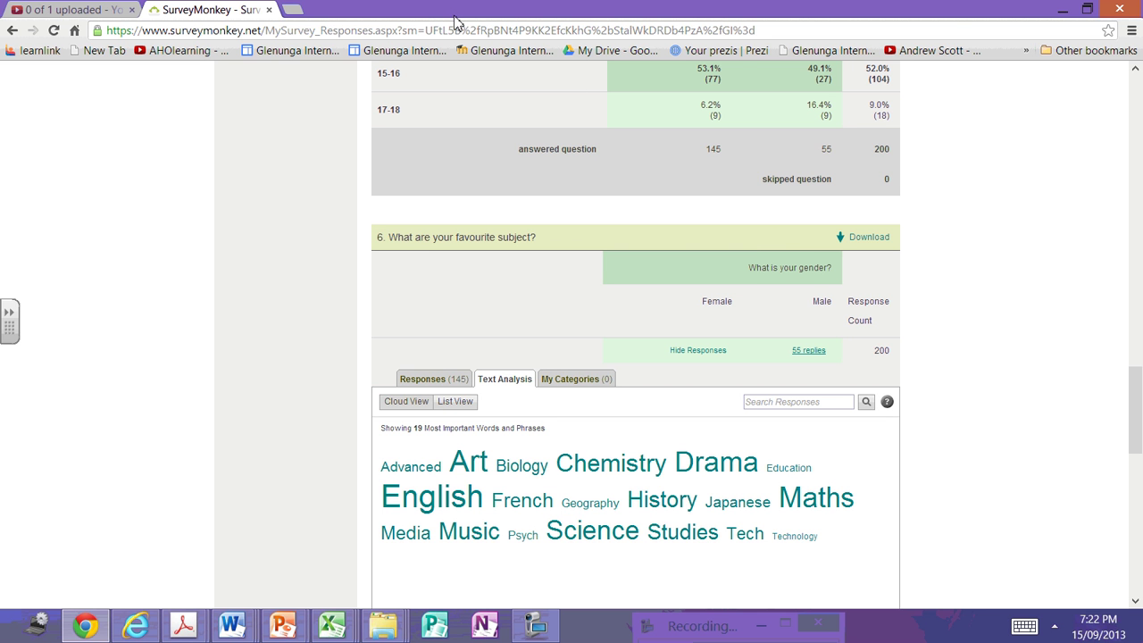
Step: Arrange the survey results window side by side with Sheet2 of the Book2 workbook in Excel
left_click_drag(453, 13, 1, 9)
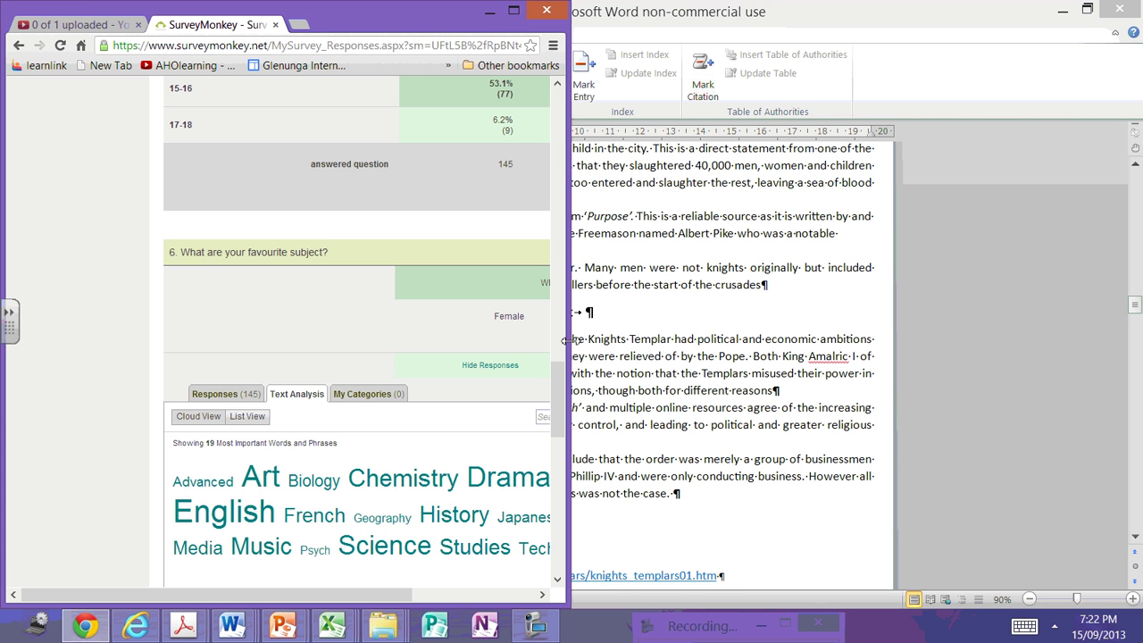
left_click_drag(571, 341, 724, 328)
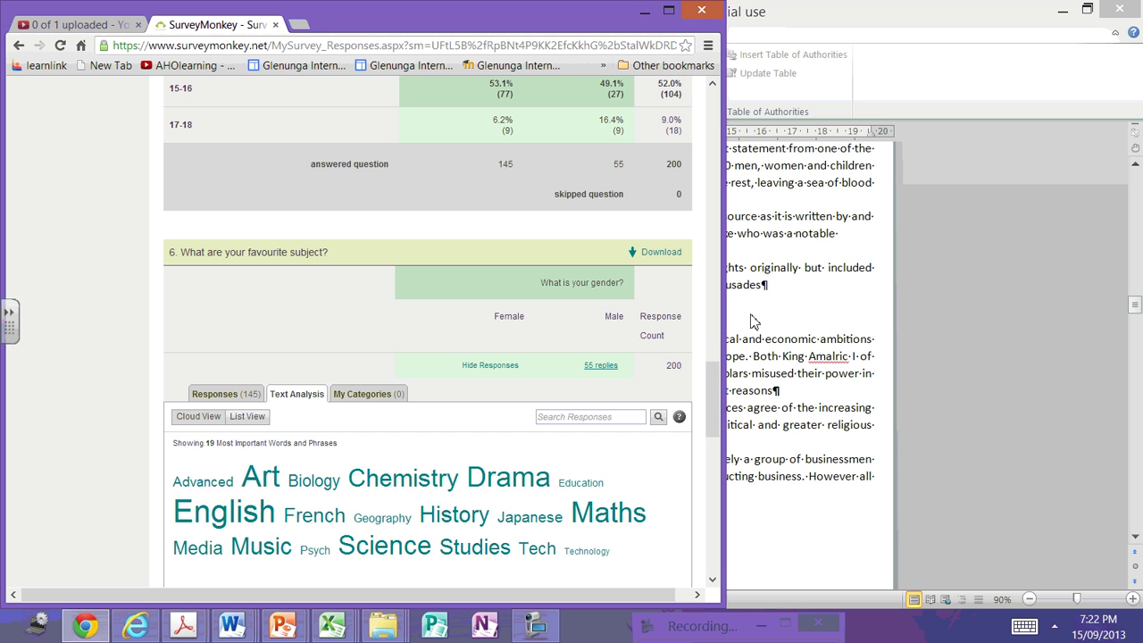
mouse_move(342, 631)
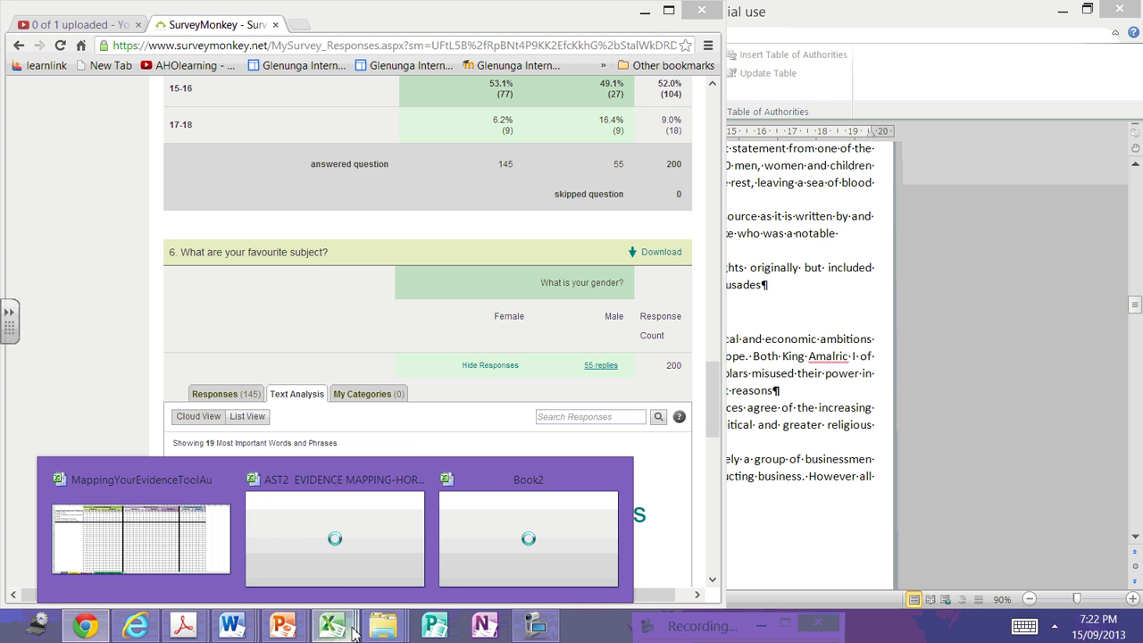
left_click(536, 545)
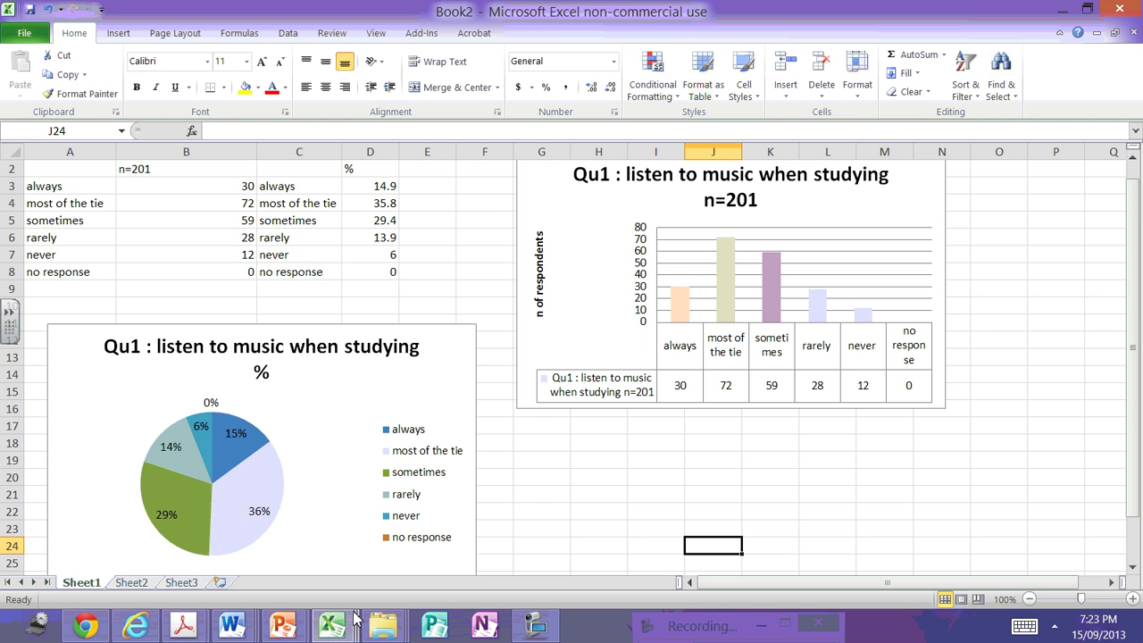
left_click(138, 584)
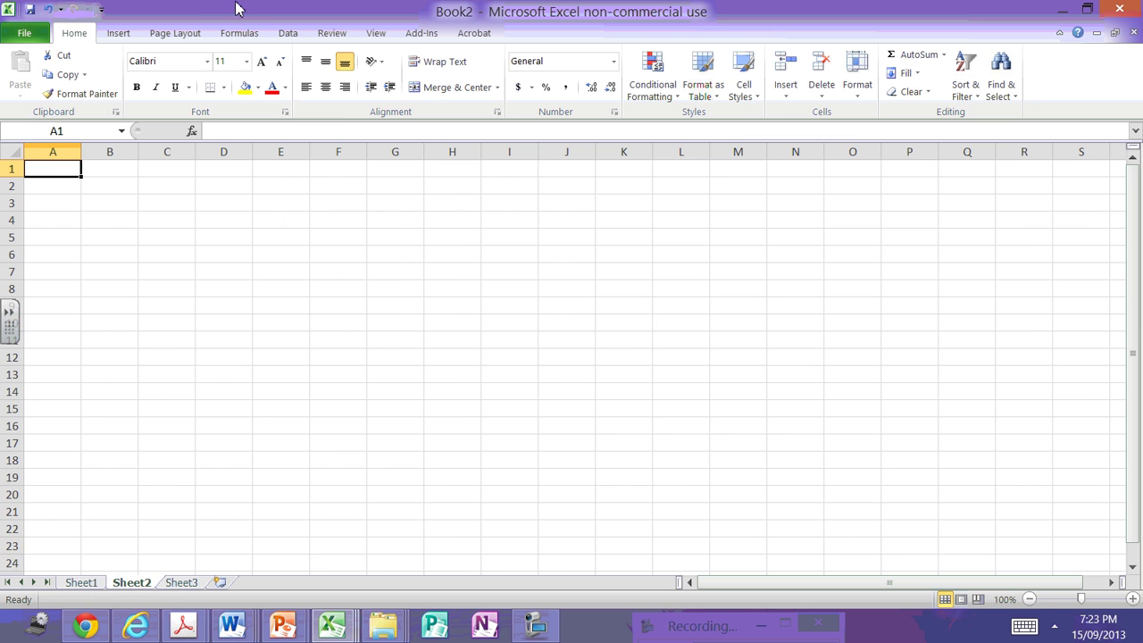
left_click_drag(237, 10, 1138, 71)
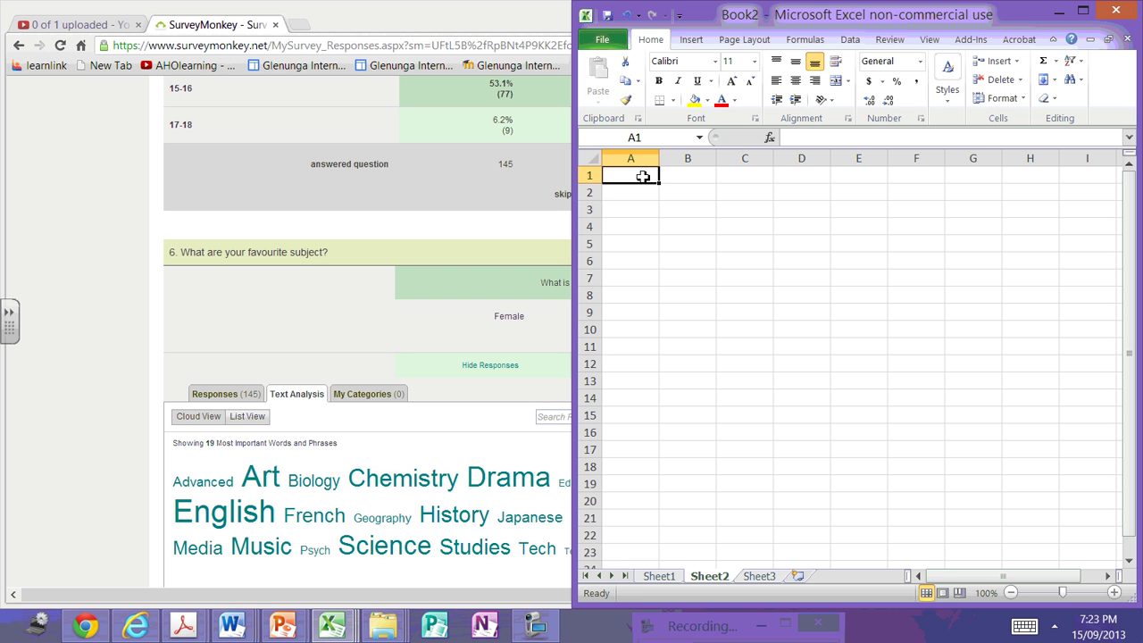
Step: Enter the title "cross tabulation of Gender and favorite sublect while listening to music" in cell A1
type("cro")
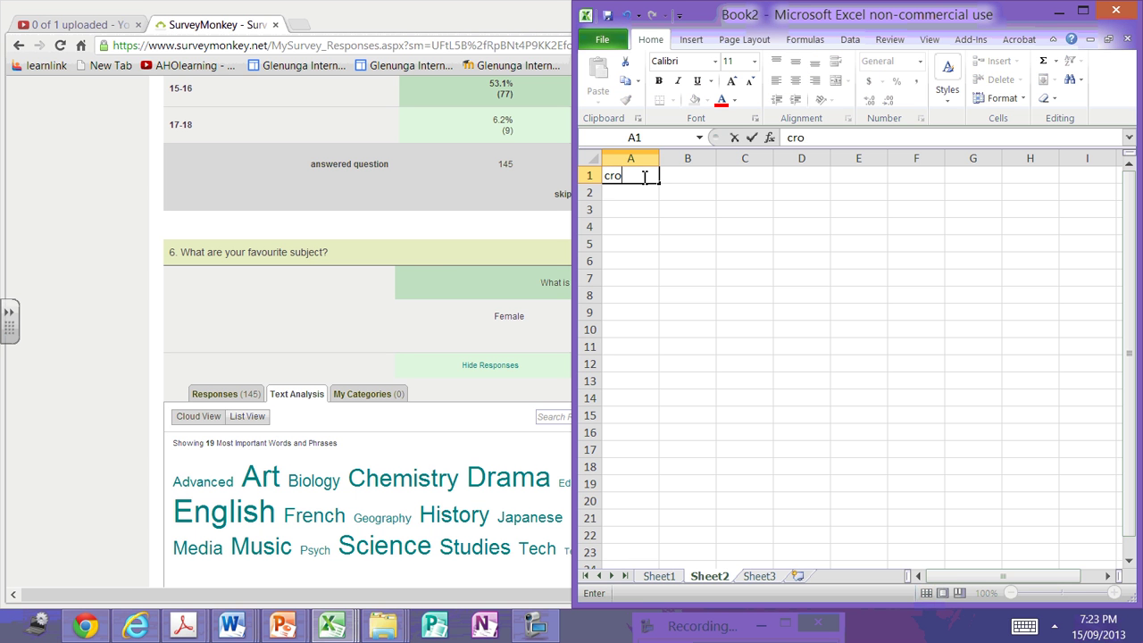
type("ss tabulation")
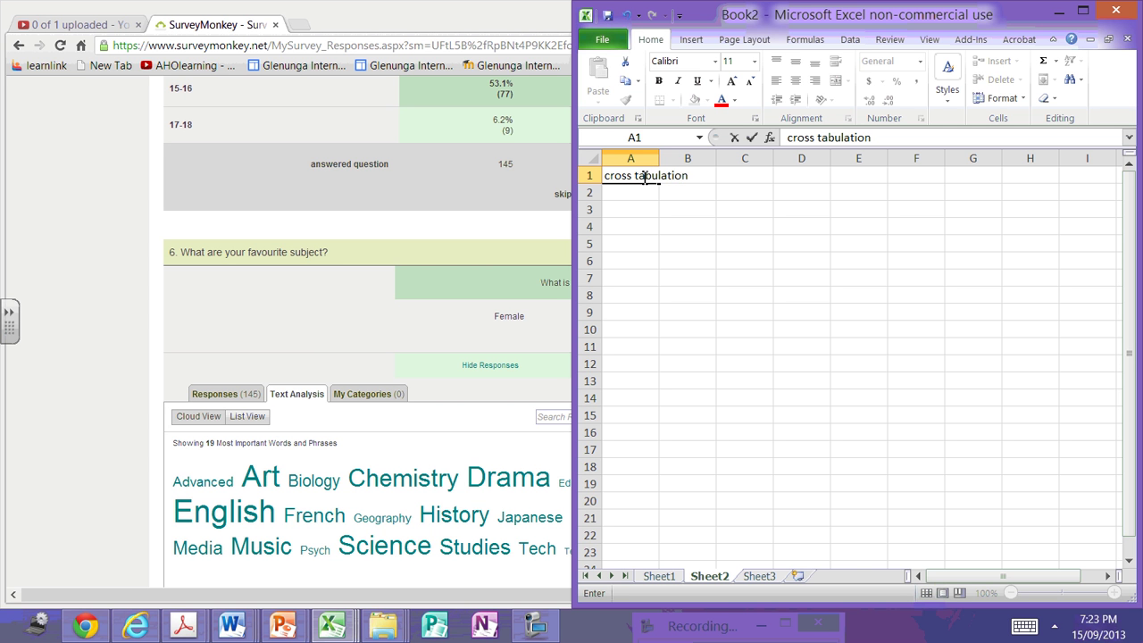
type(" of Gender a")
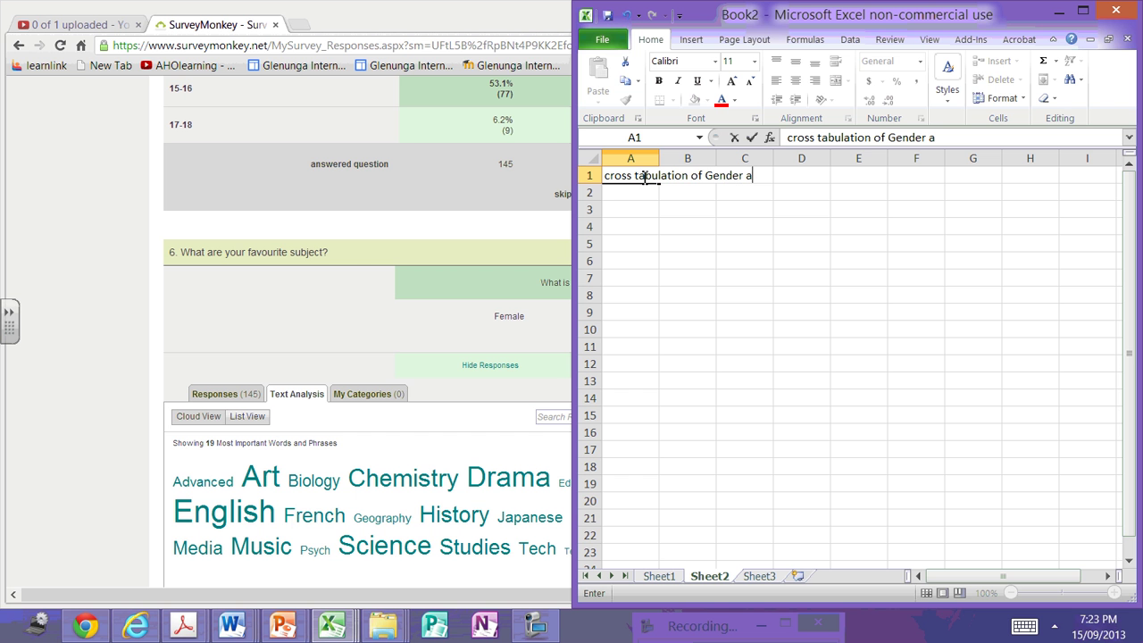
type("nd fav")
type("orit")
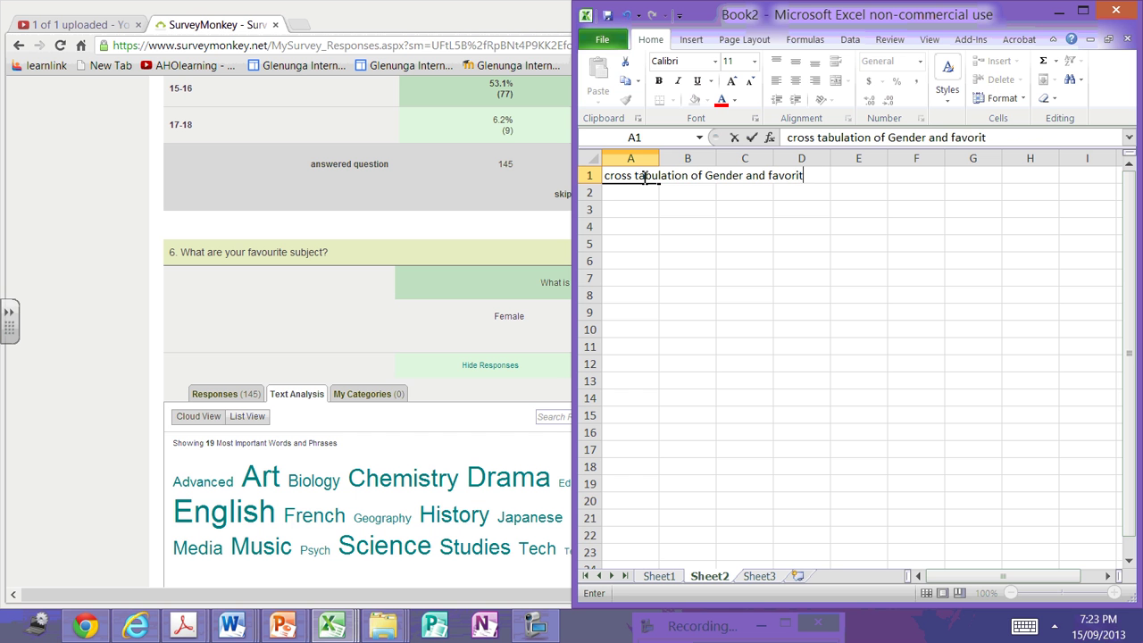
type("e sublect wh")
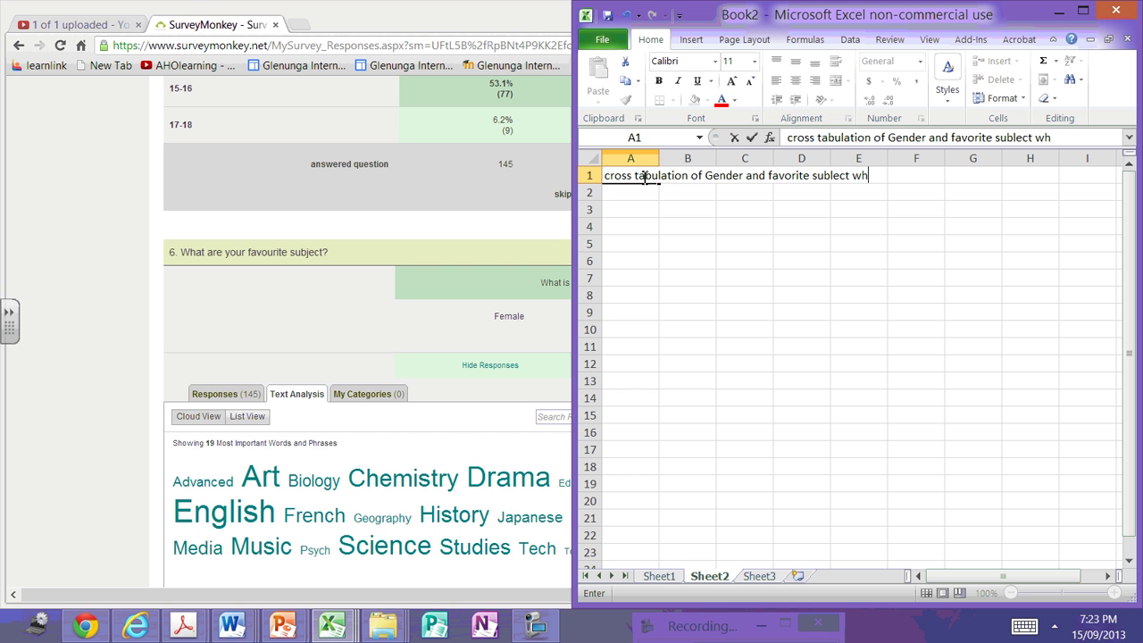
type("ile listening to musi")
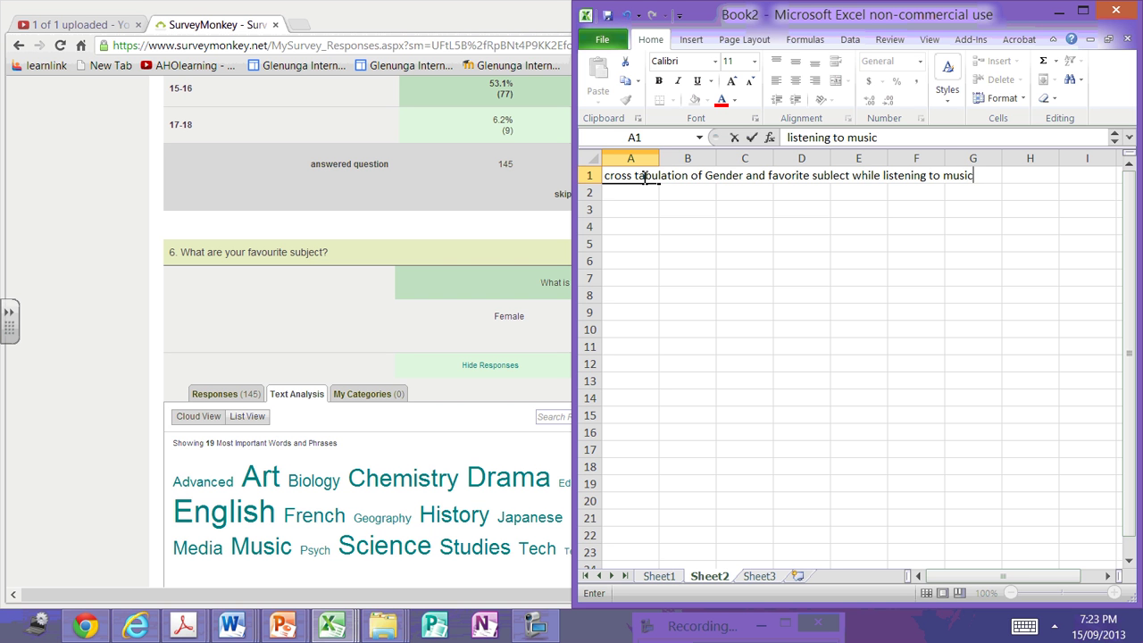
type("c")
left_click(734, 308)
Step: Enter the row label English in A3 and the column headings Female in B2 and Male in C2
left_click(631, 213)
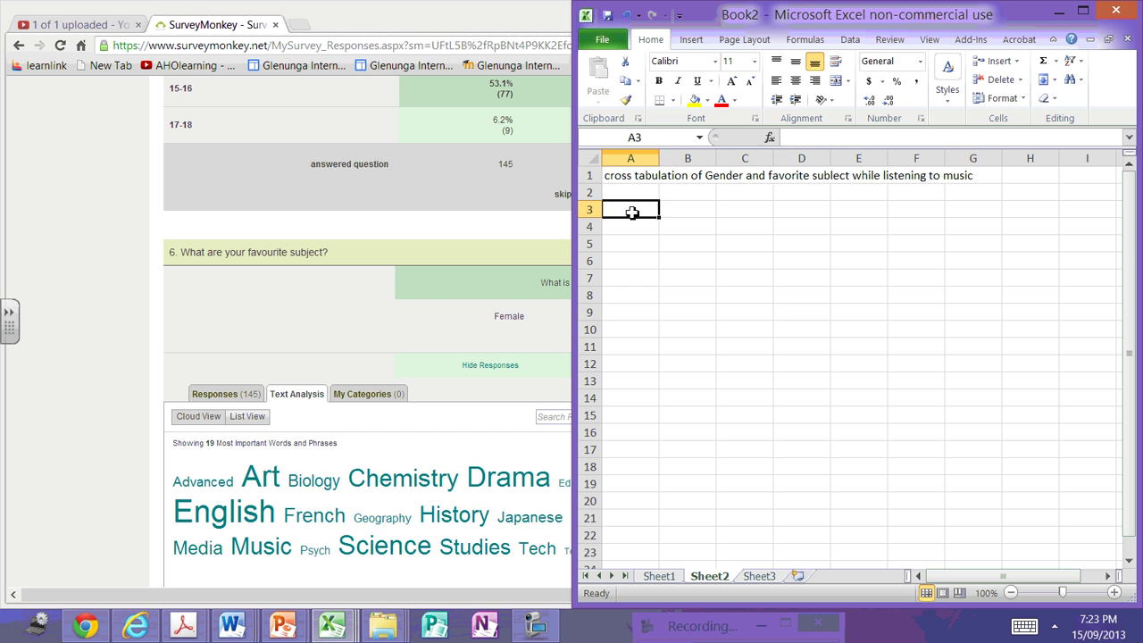
type("En")
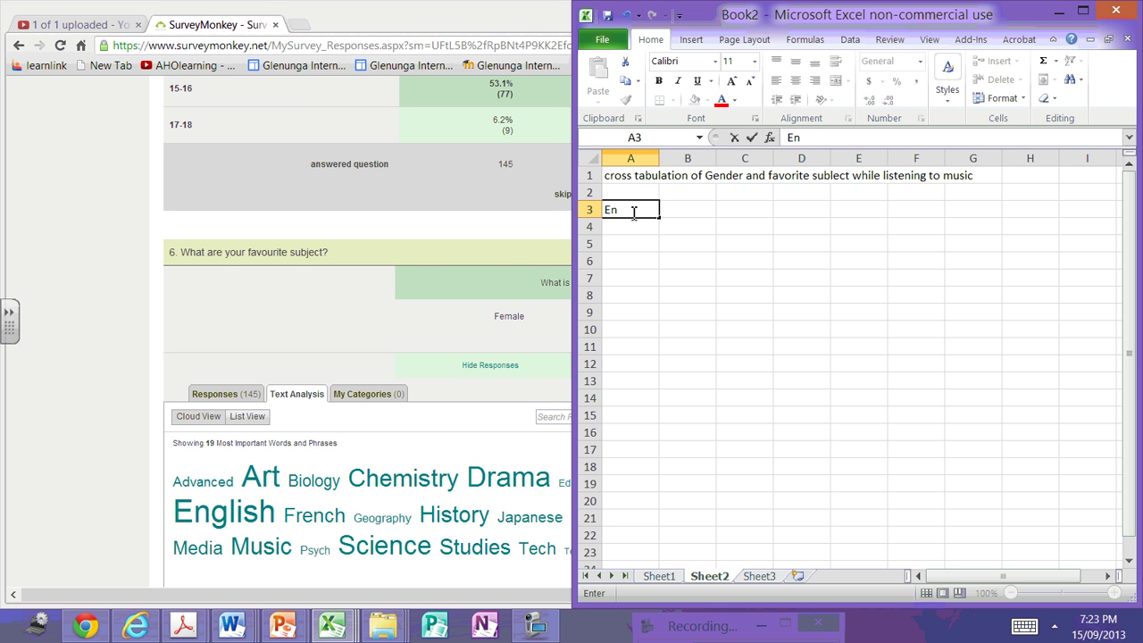
type("glish")
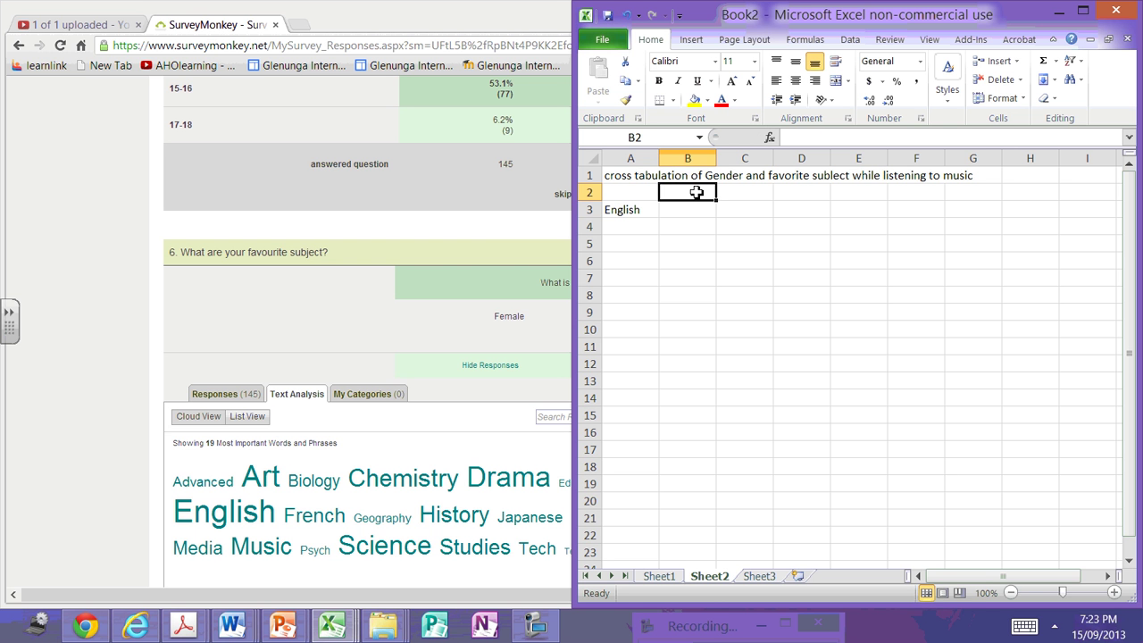
type("Female mal")
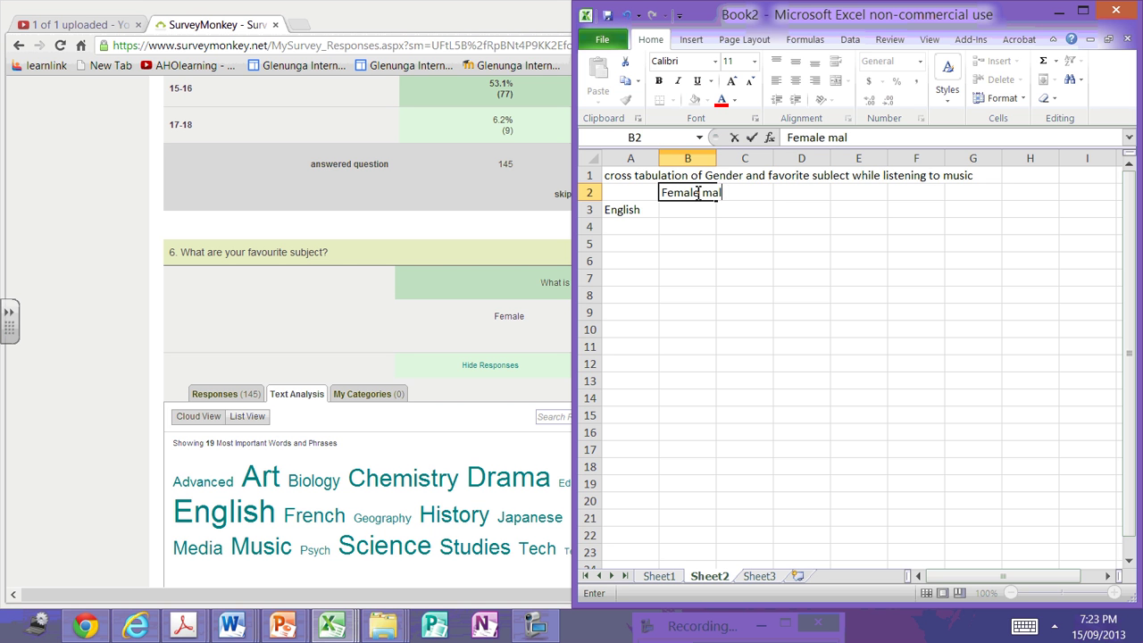
key("BackSpace")
key("BackSpace")
key("BackSpace")
key("BackSpace")
key("Tab")
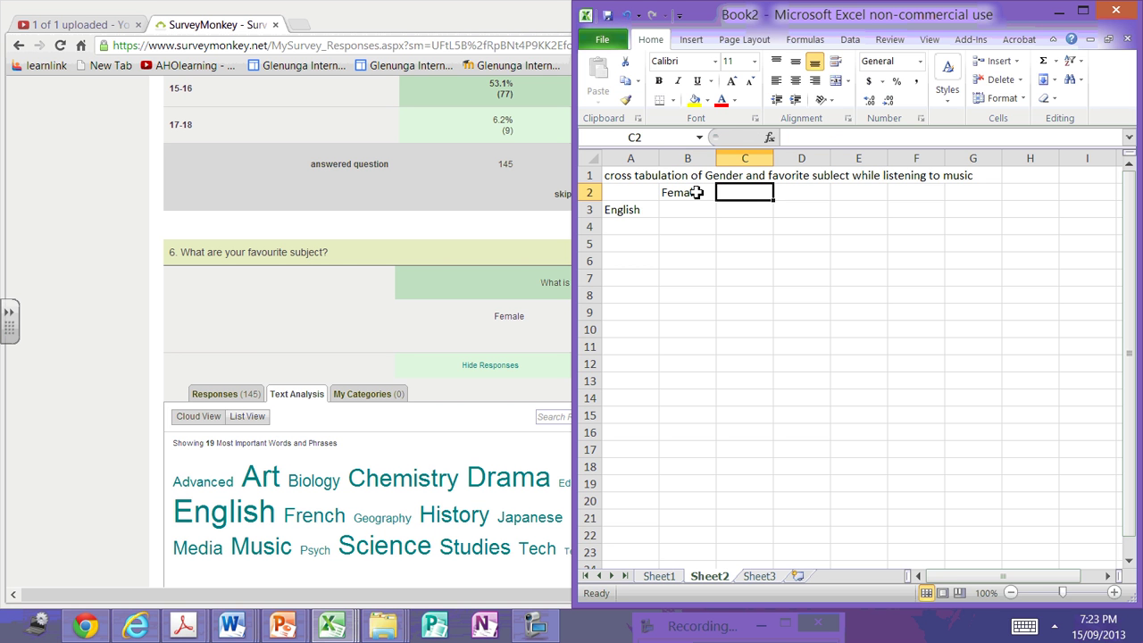
type("Ms")
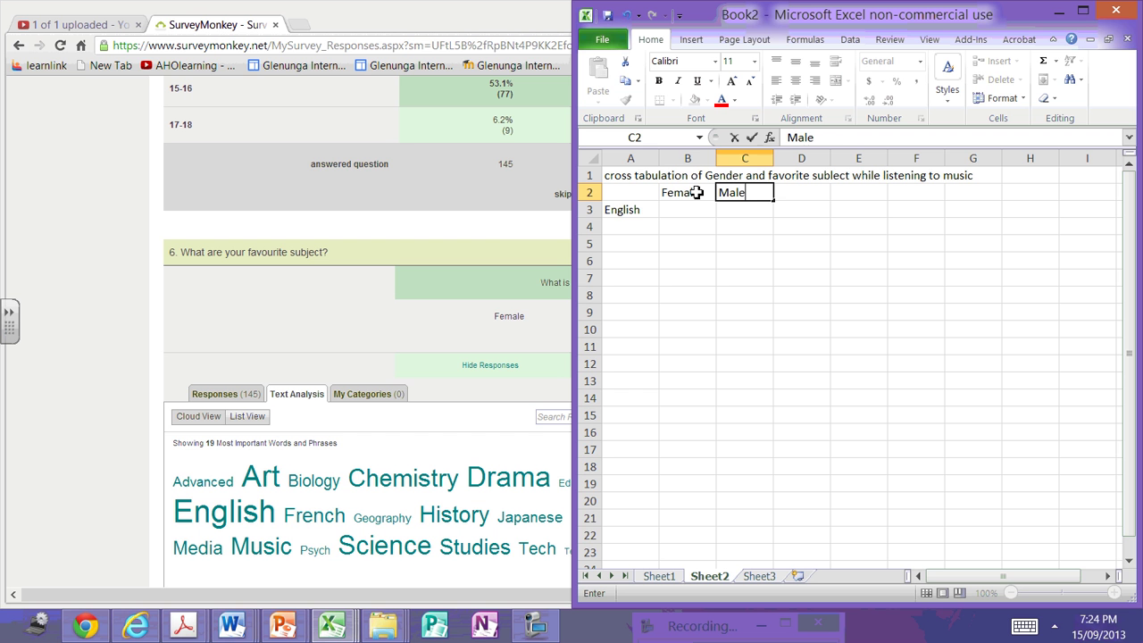
left_click(636, 227)
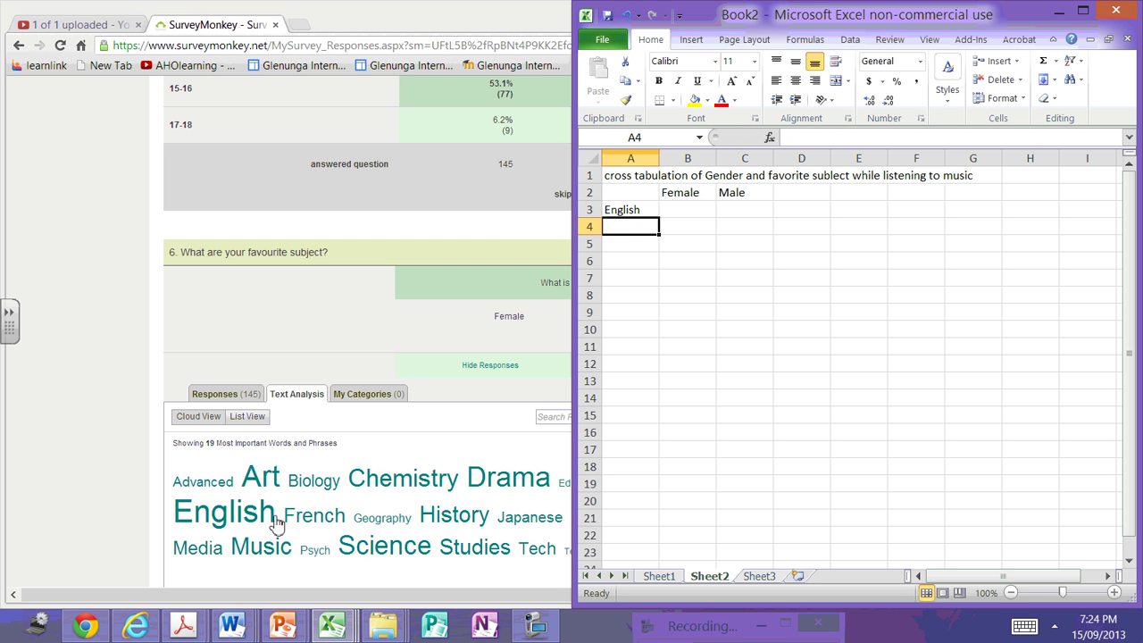
Step: Look up how often English occurs in the female text analysis and enter 58 in B3
mouse_move(229, 512)
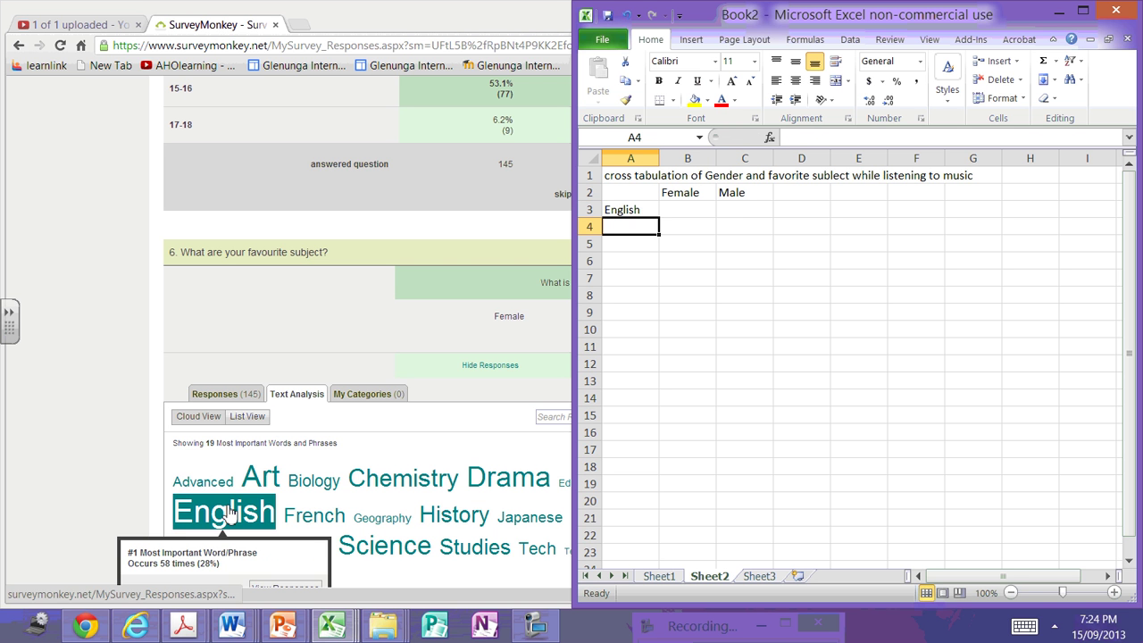
left_click(679, 208)
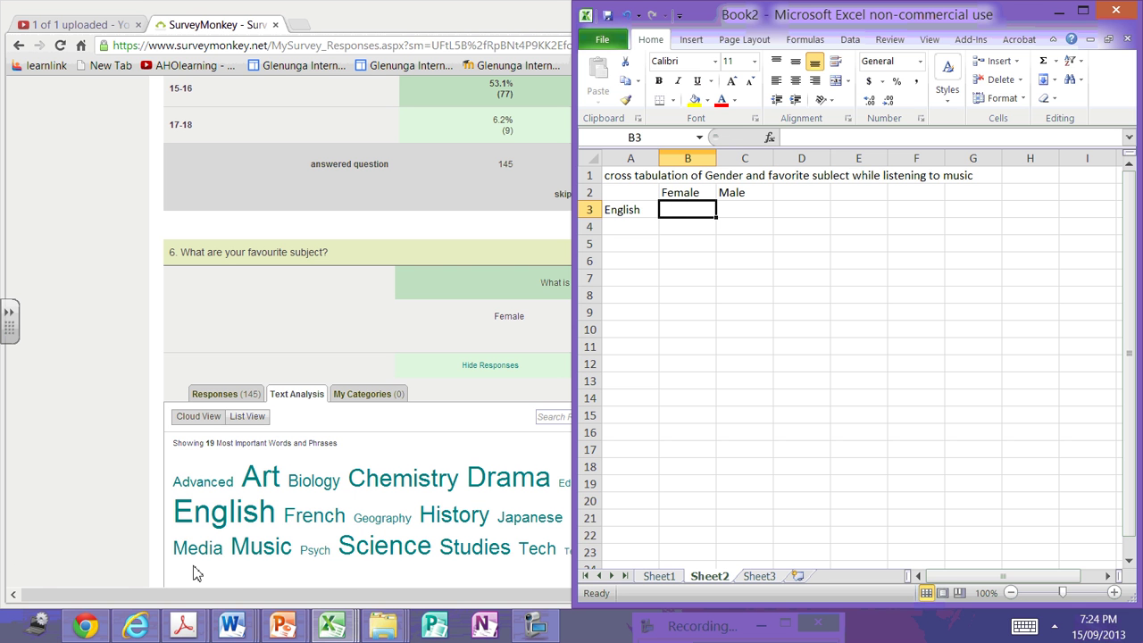
mouse_move(224, 514)
type("58")
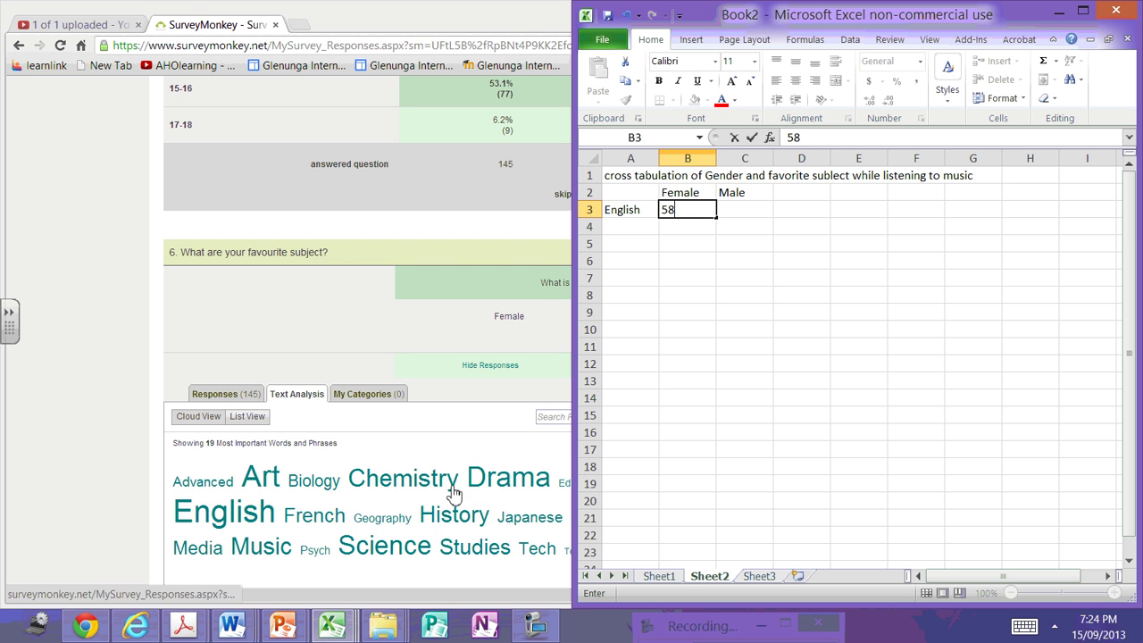
Step: Look up the female count for Art in the word cloud and add the row "art" with 32 in A4:B4
mouse_move(269, 490)
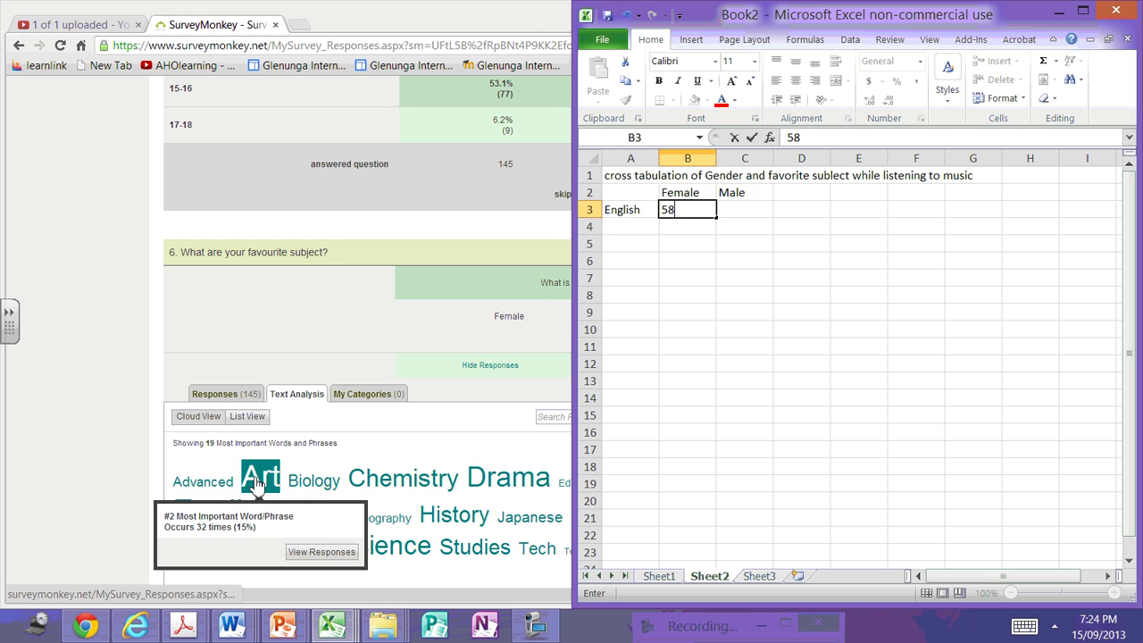
left_click(637, 230)
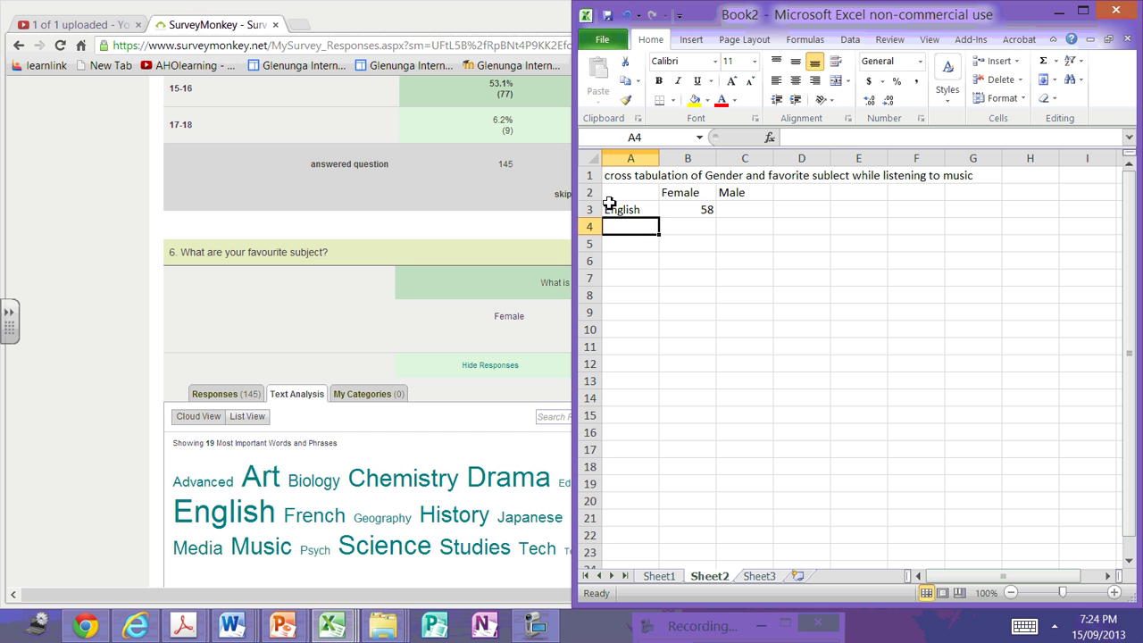
type("art")
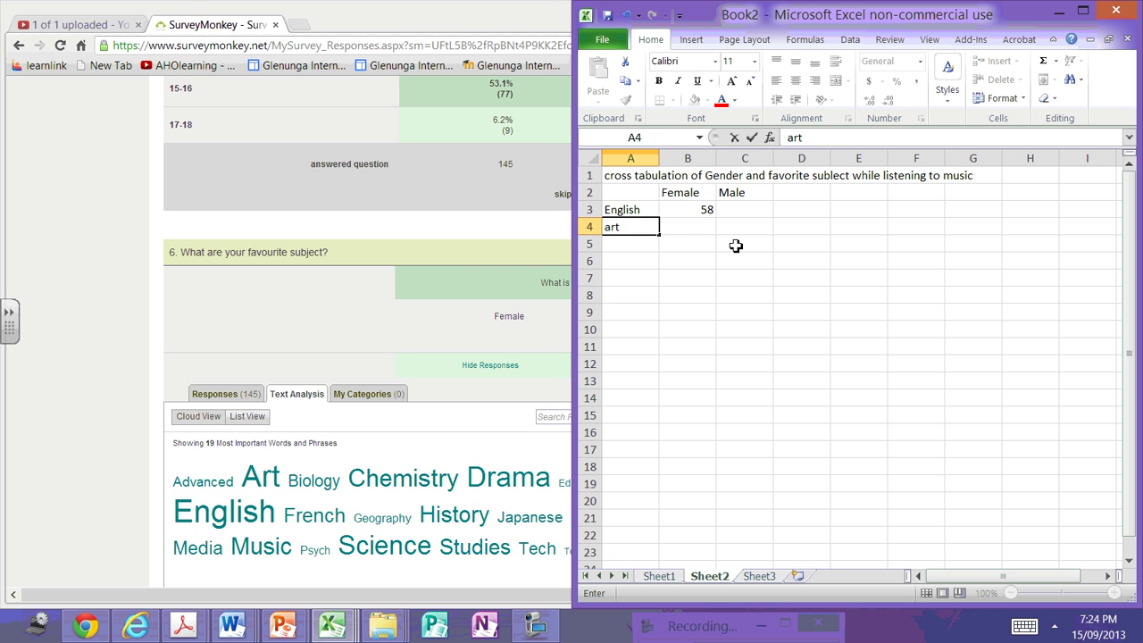
left_click(693, 227)
type("32")
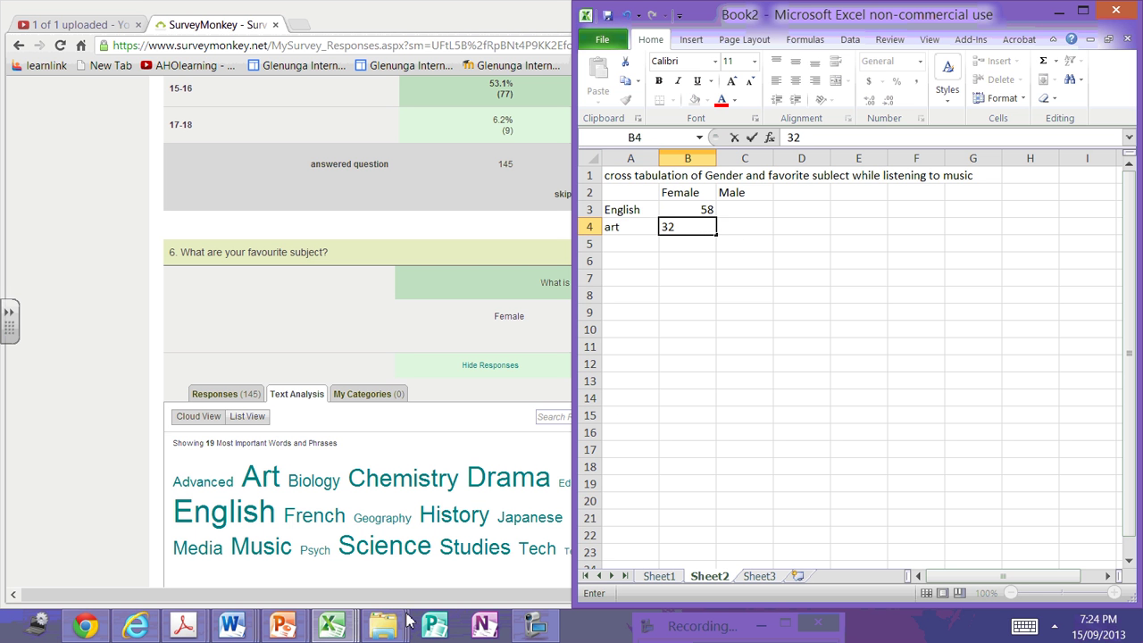
Step: Widen the browser beside Excel to show the whole word cloud, and add the row "maths" with its female count of 26 in A5:B5
mouse_move(375, 555)
left_click_drag(571, 143, 725, 143)
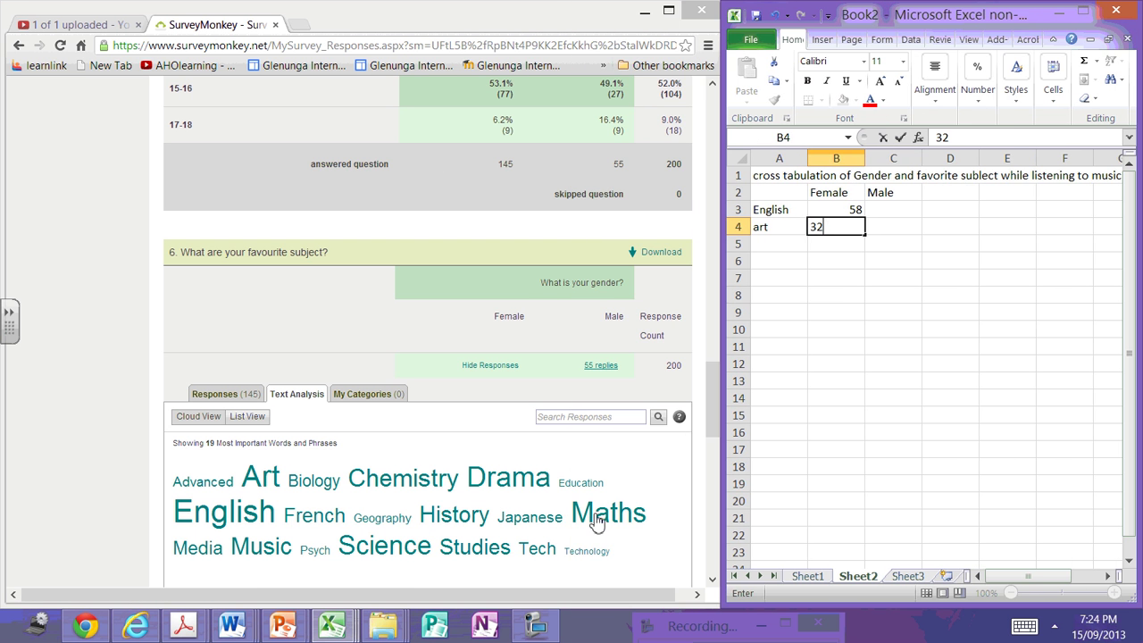
mouse_move(591, 518)
left_click(763, 244)
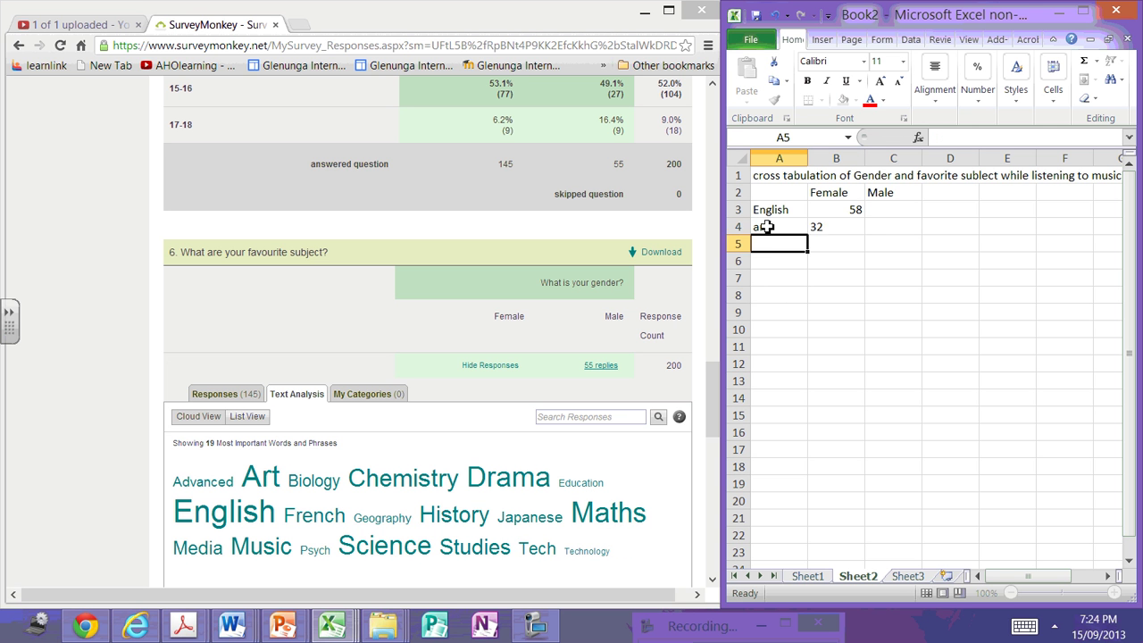
type("ma")
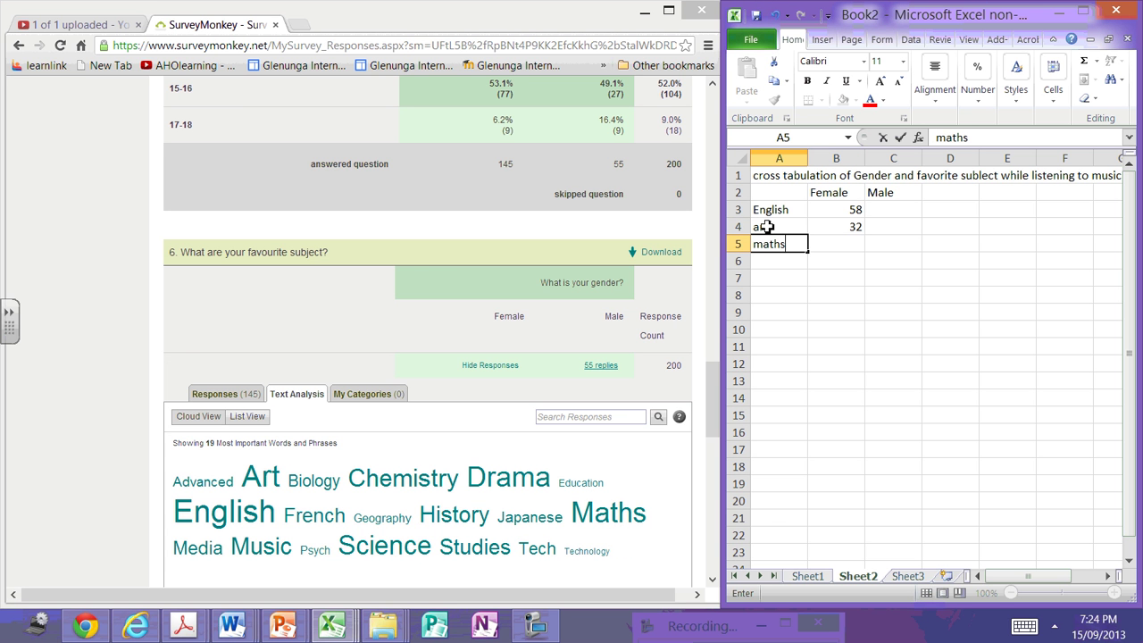
type("ths")
left_click(861, 244)
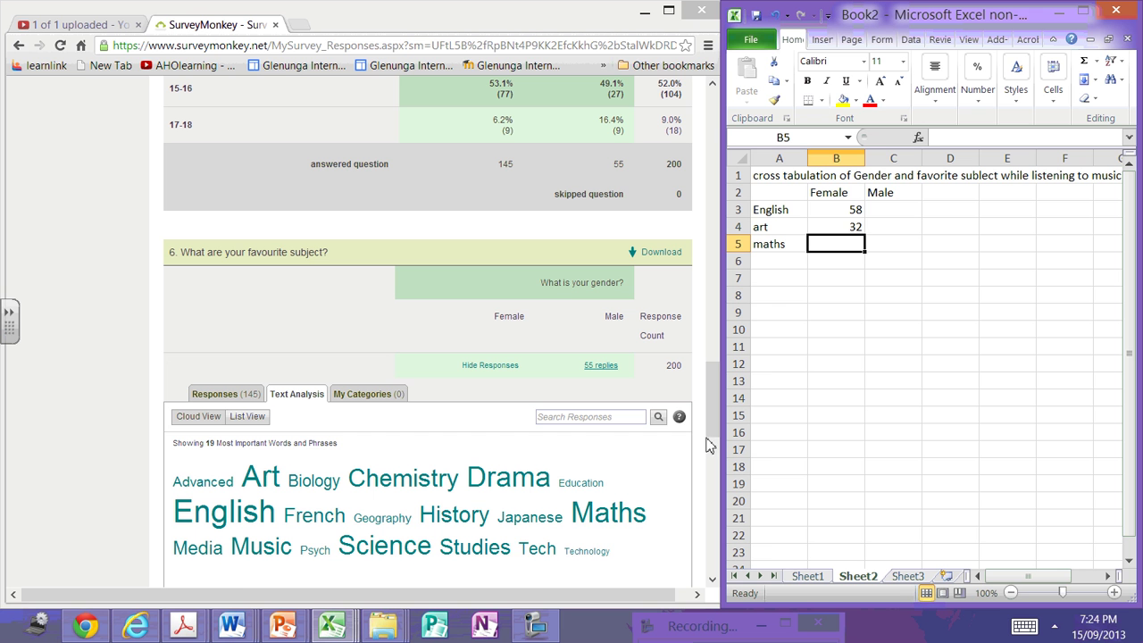
mouse_move(621, 516)
type("26")
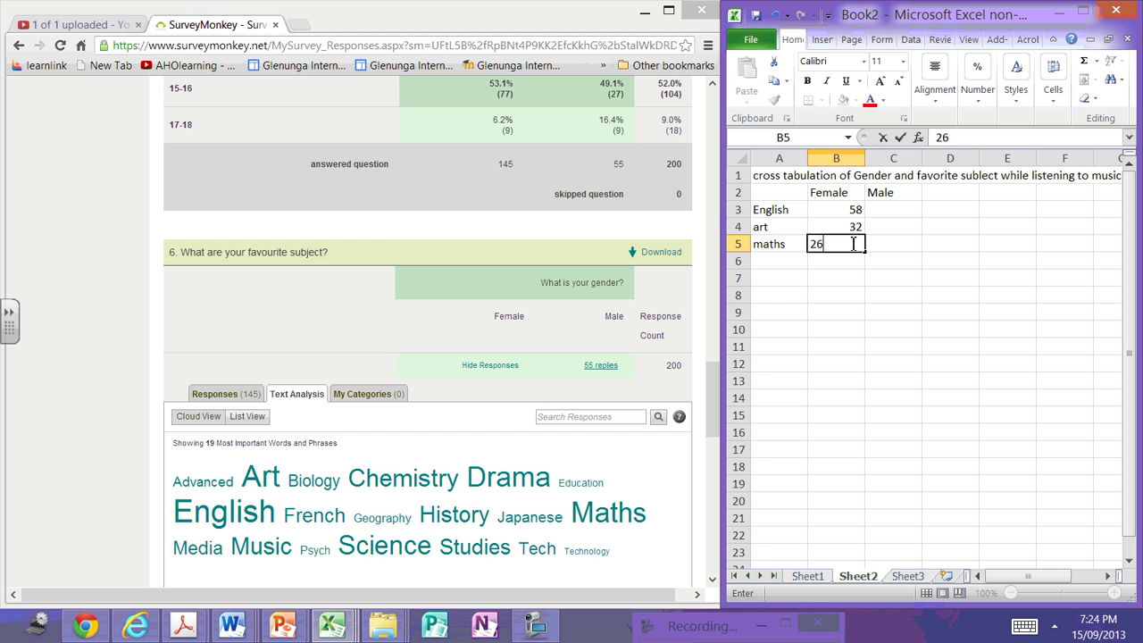
Step: Look up the female count for Drama in the word cloud and add the row "drama" with 24 in A6:B6
left_click(770, 259)
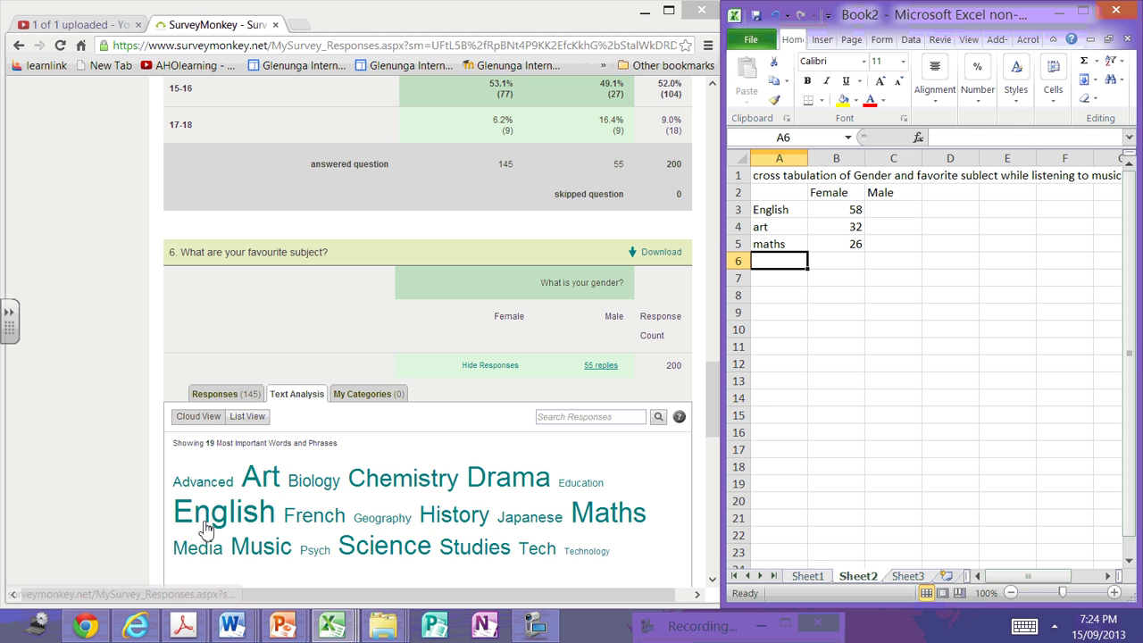
mouse_move(515, 480)
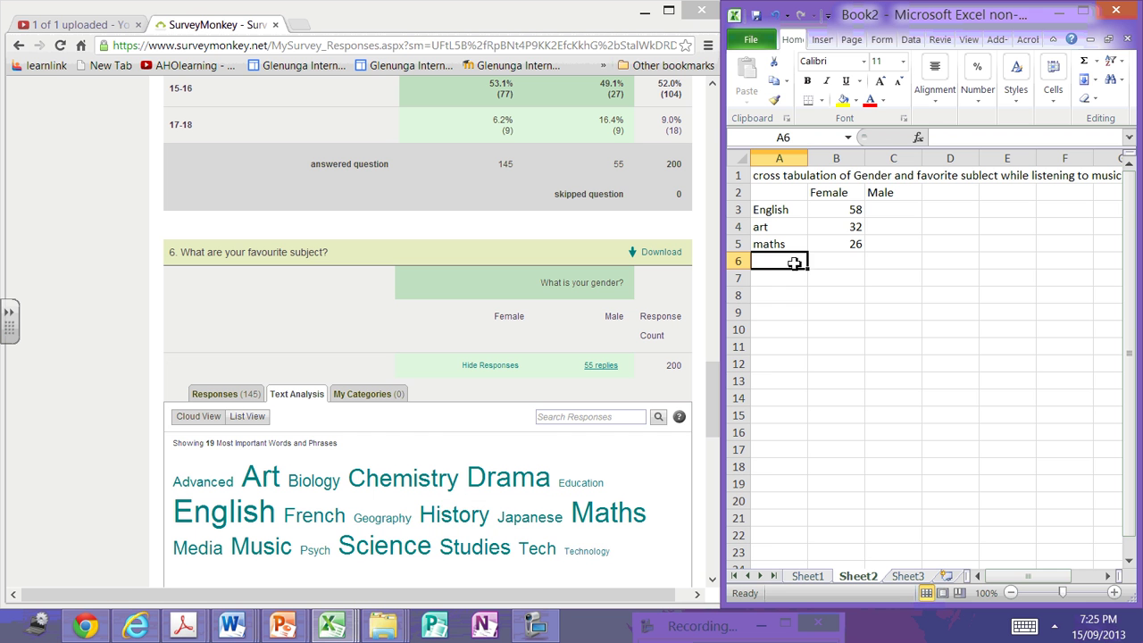
type("drama")
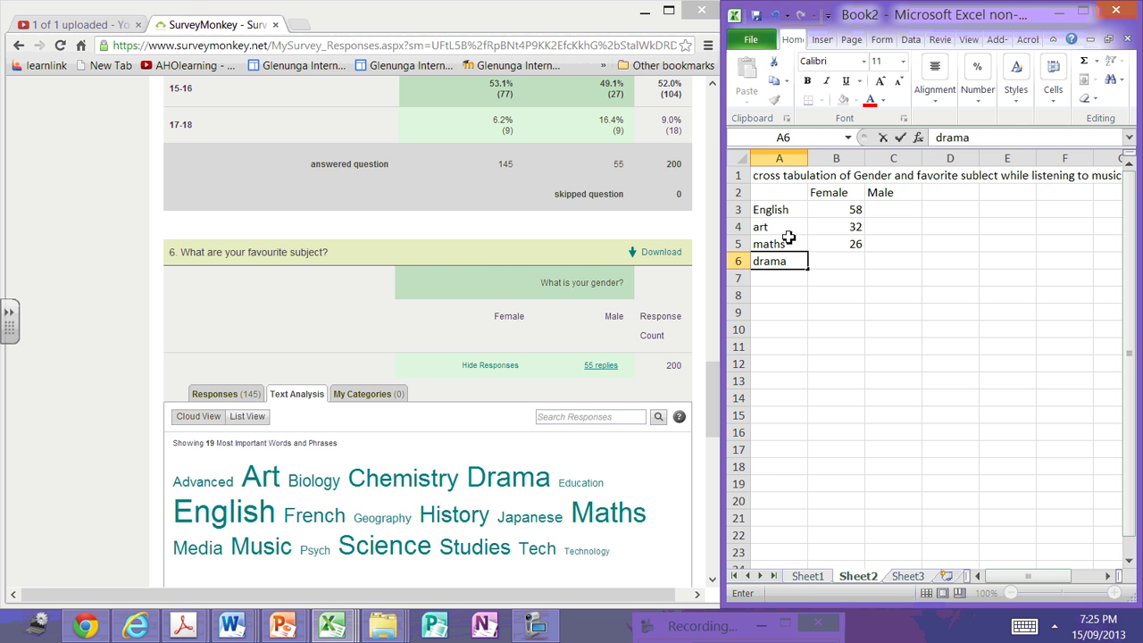
left_click(848, 259)
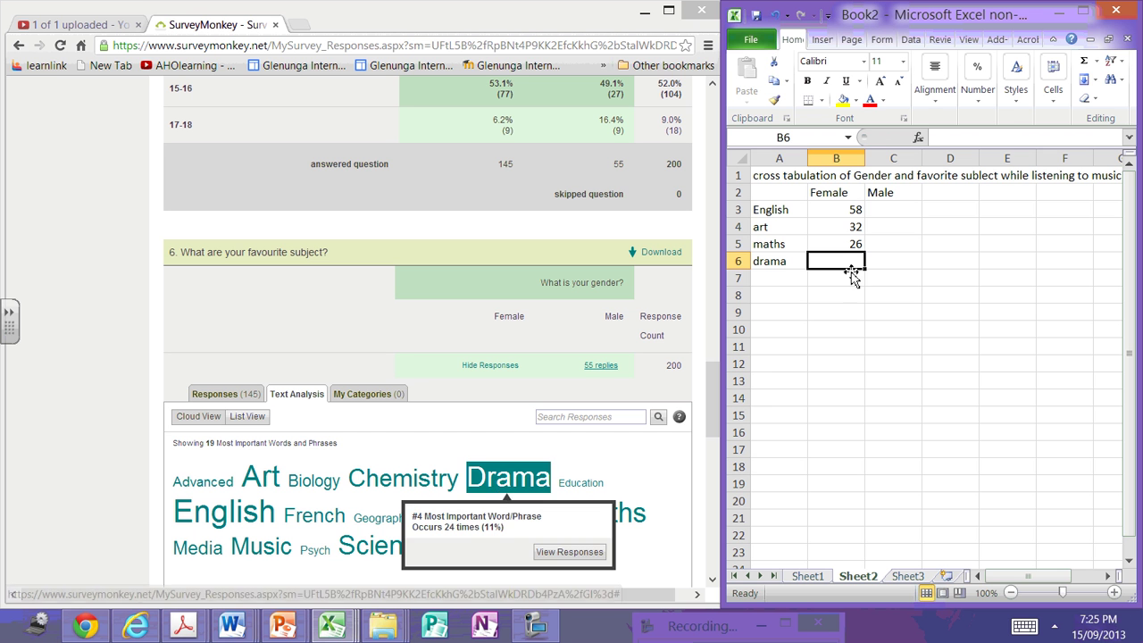
type("24")
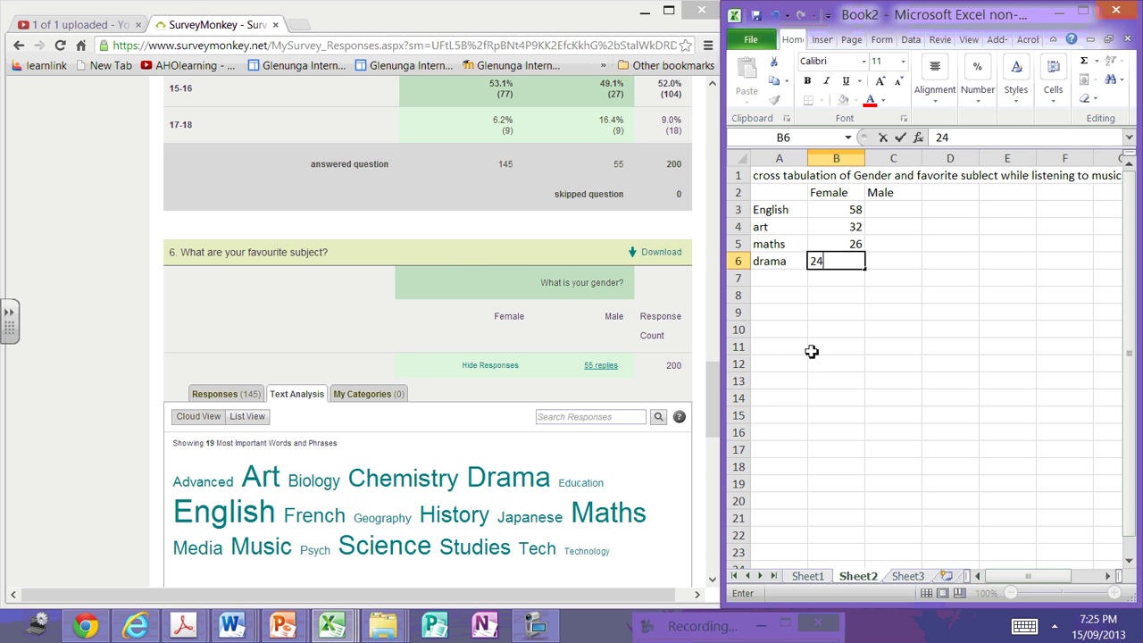
Step: Look up the female count for Science in the word cloud and add the row "science" with 15 in A7:B7
left_click(770, 279)
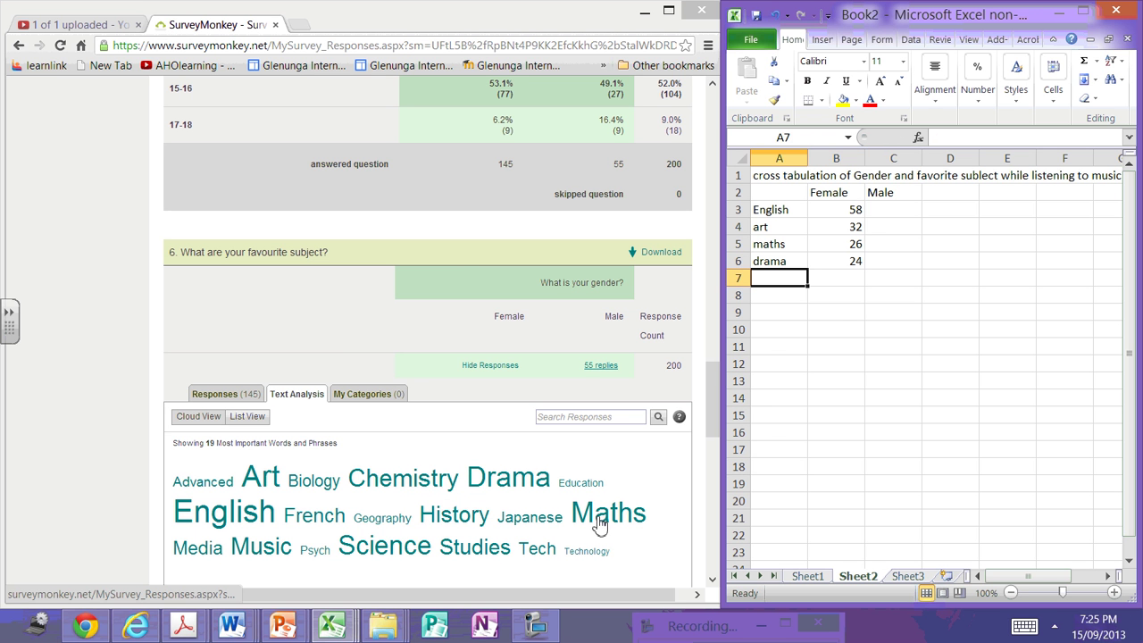
mouse_move(600, 524)
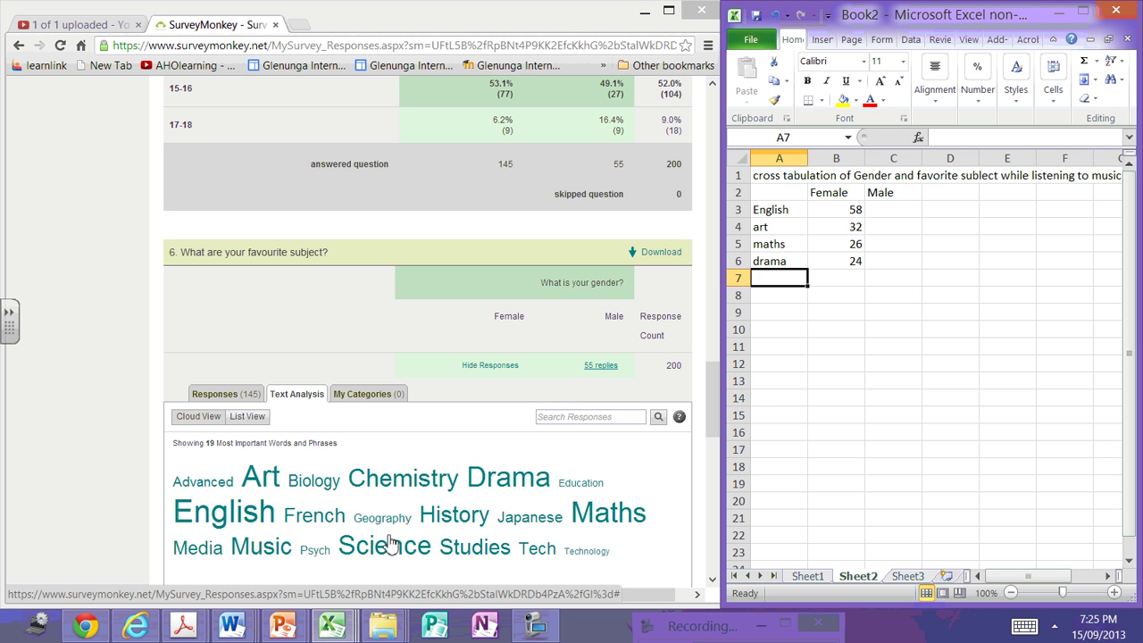
mouse_move(384, 551)
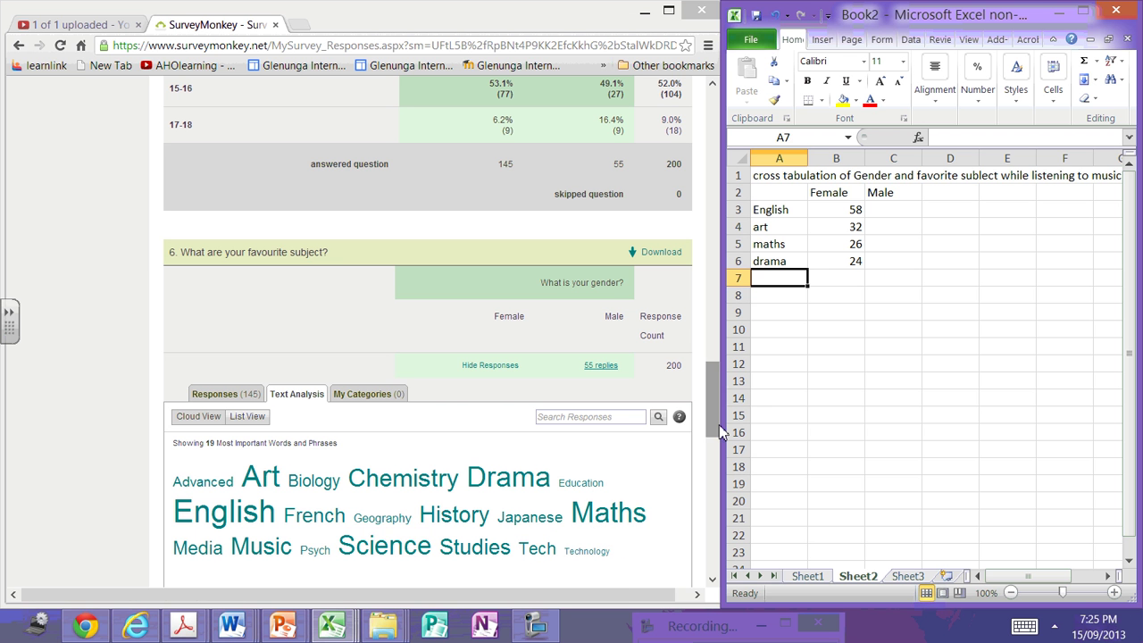
left_click(623, 476)
scroll(623, 476, "down", 2)
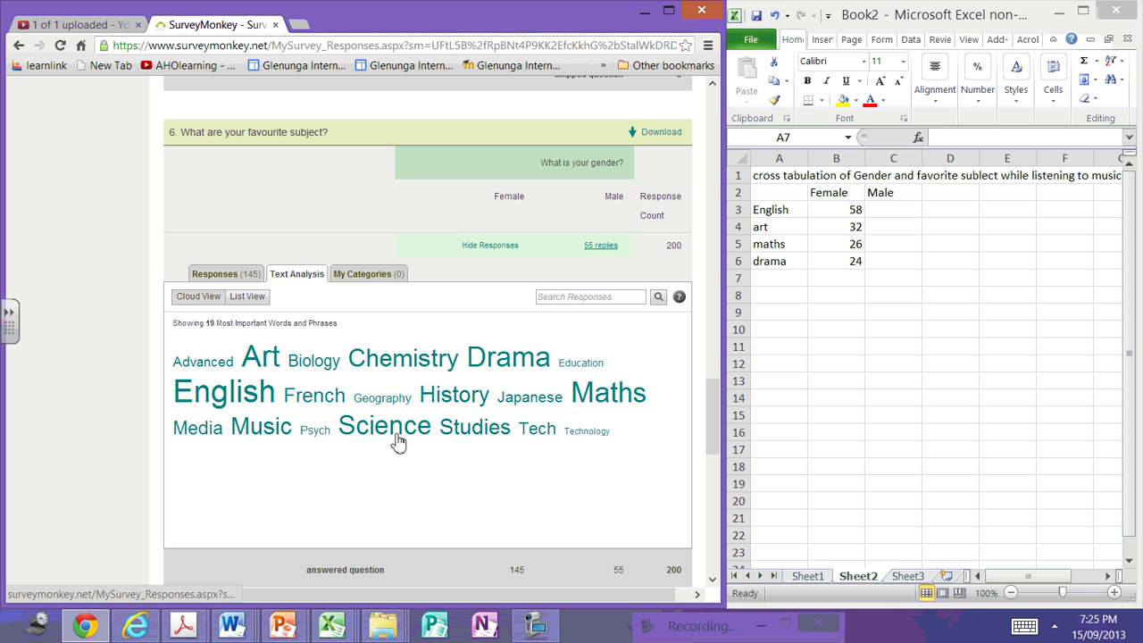
mouse_move(399, 439)
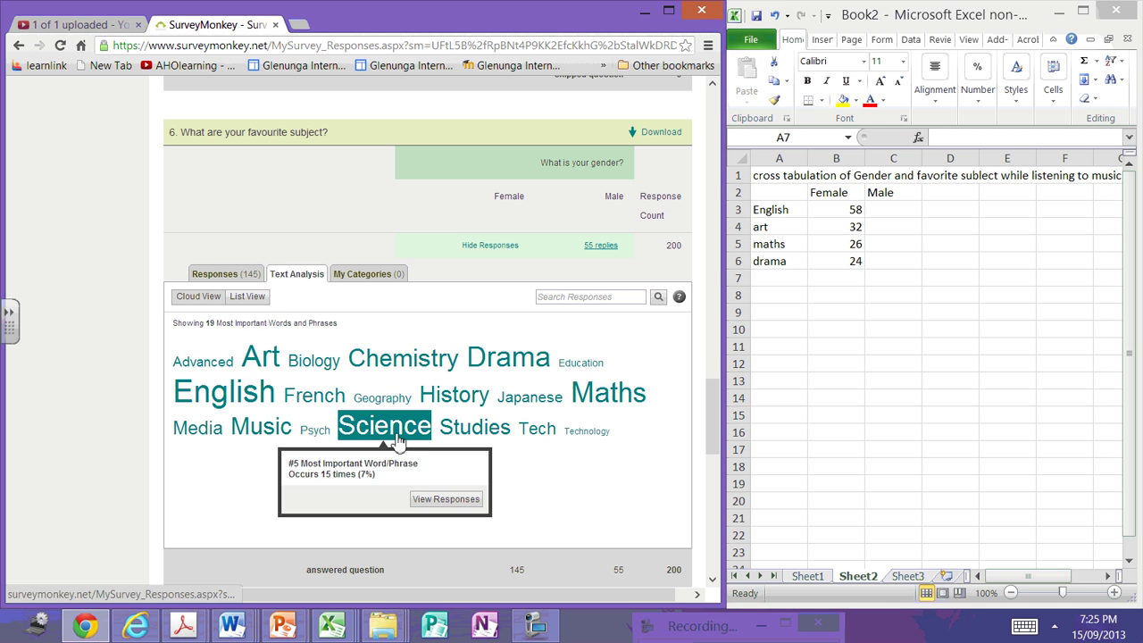
left_click(780, 281)
type("s")
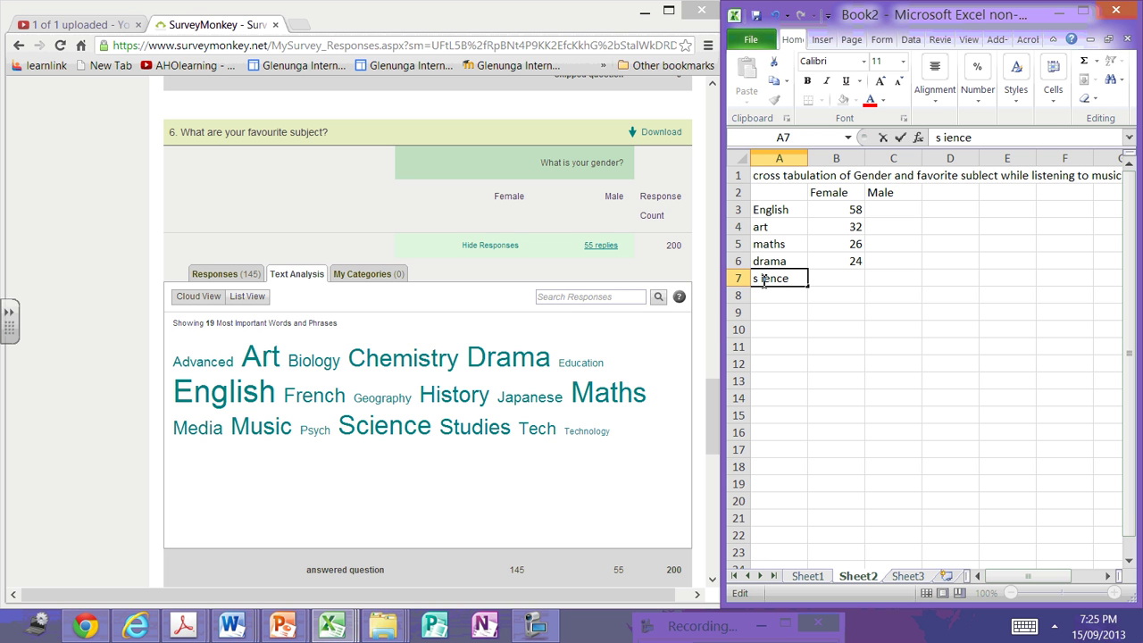
type("c")
key("Delete")
left_click(830, 281)
type("15")
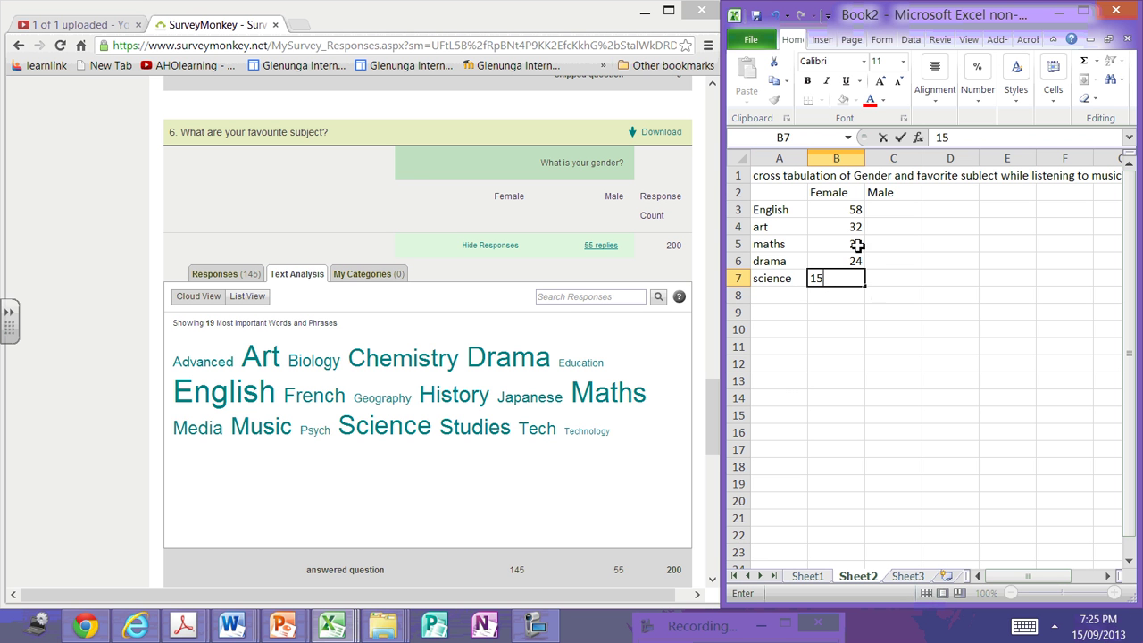
left_click(860, 311)
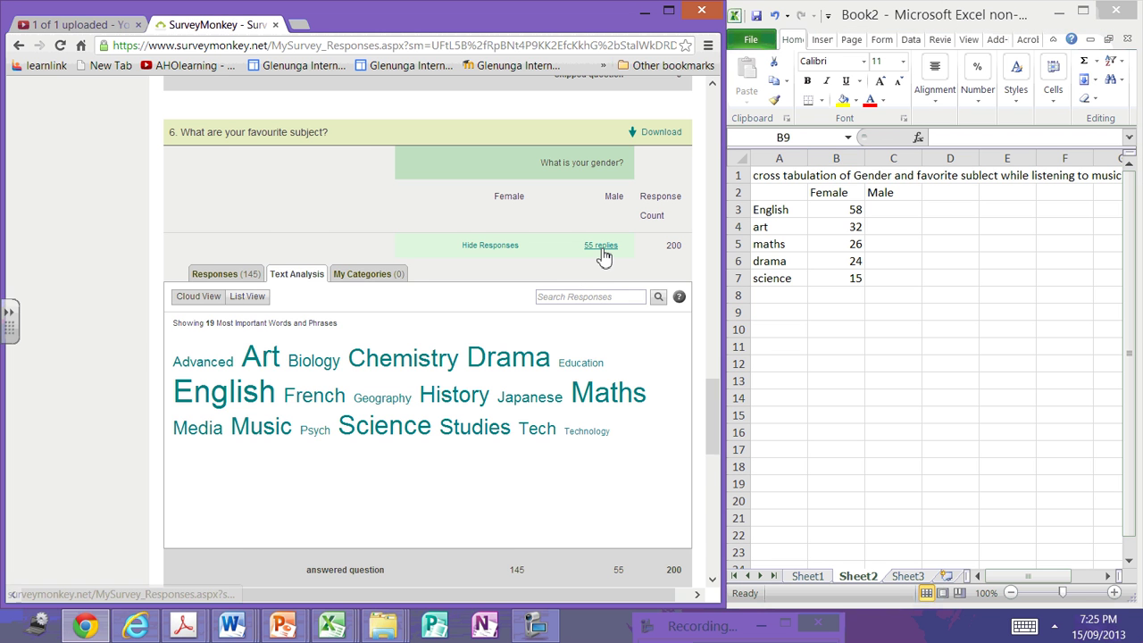
Step: Try to open the male replies to question 6 in a wider browser window, and go back to the My Surveys list
left_click(601, 247)
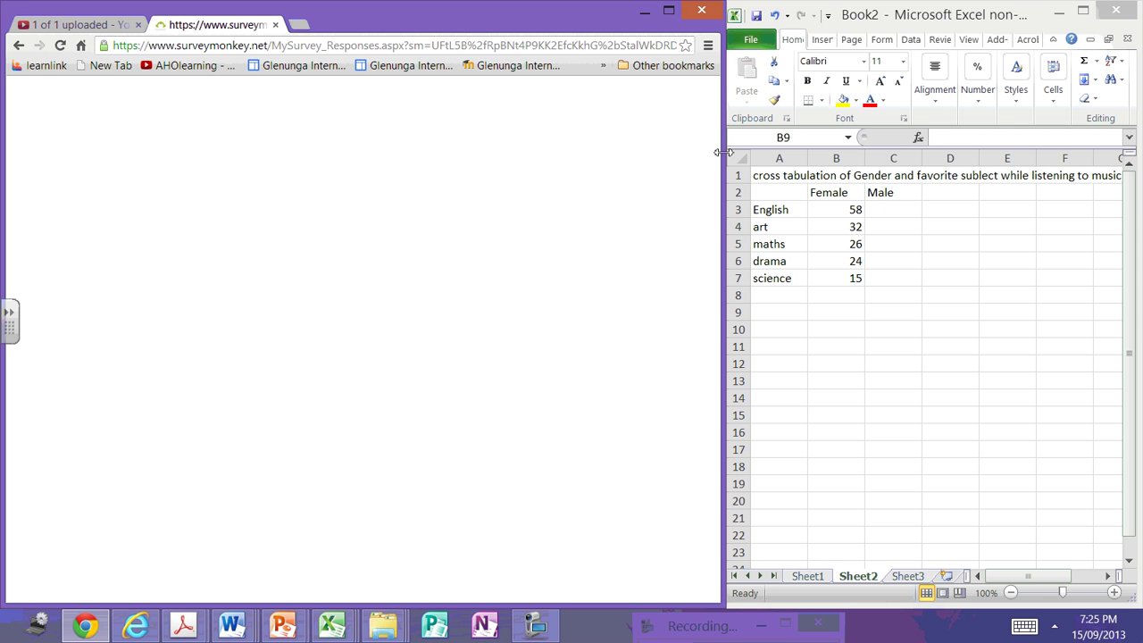
left_click_drag(722, 153, 891, 143)
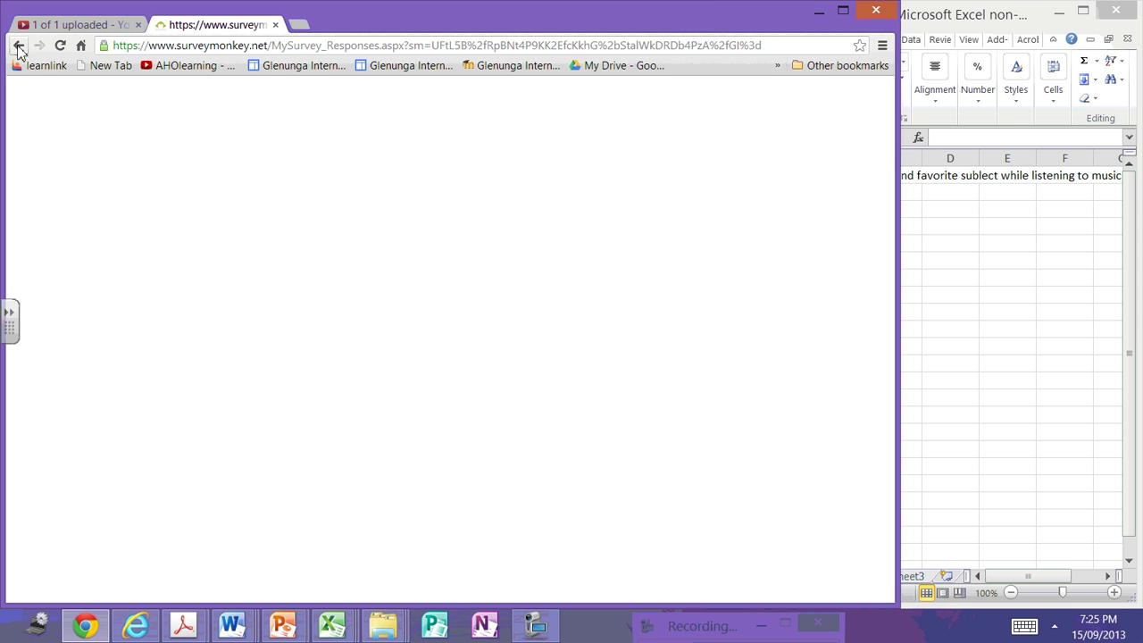
left_click(18, 46)
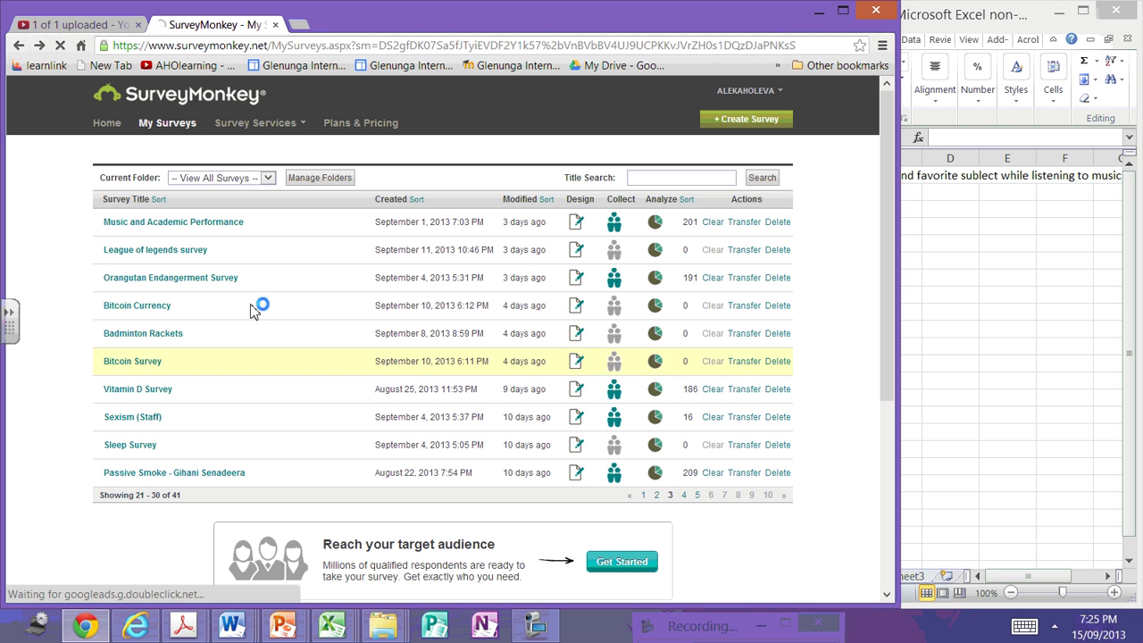
Step: Open the Music and Academic Performance results, show the text analysis of the male replies to question 6, and place the browser beside Excel
left_click(654, 228)
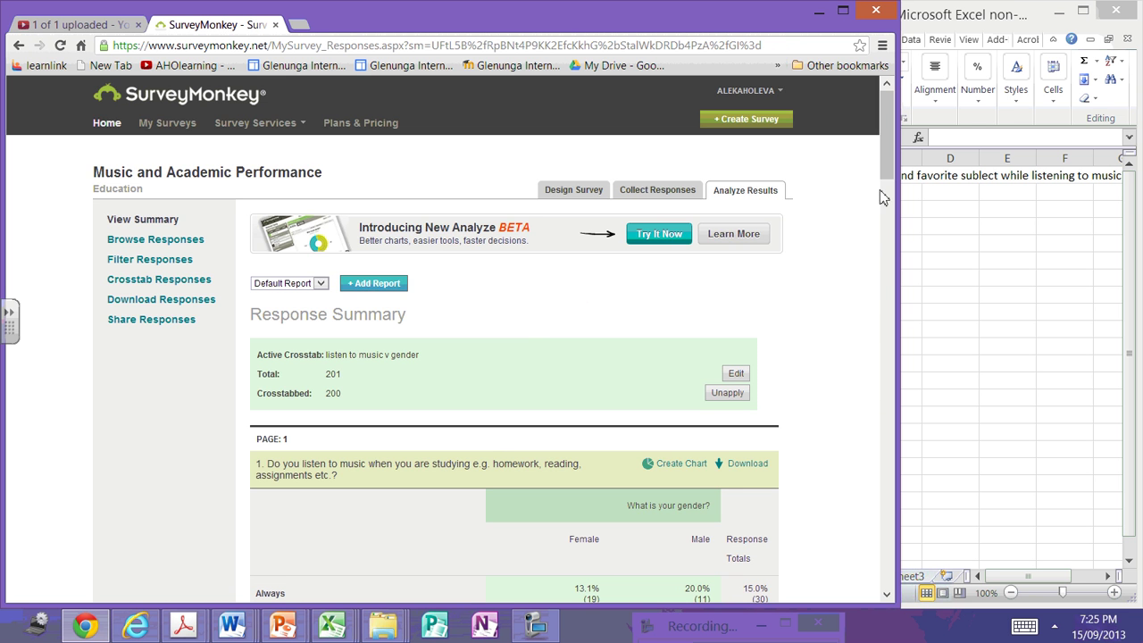
left_click_drag(888, 178, 897, 473)
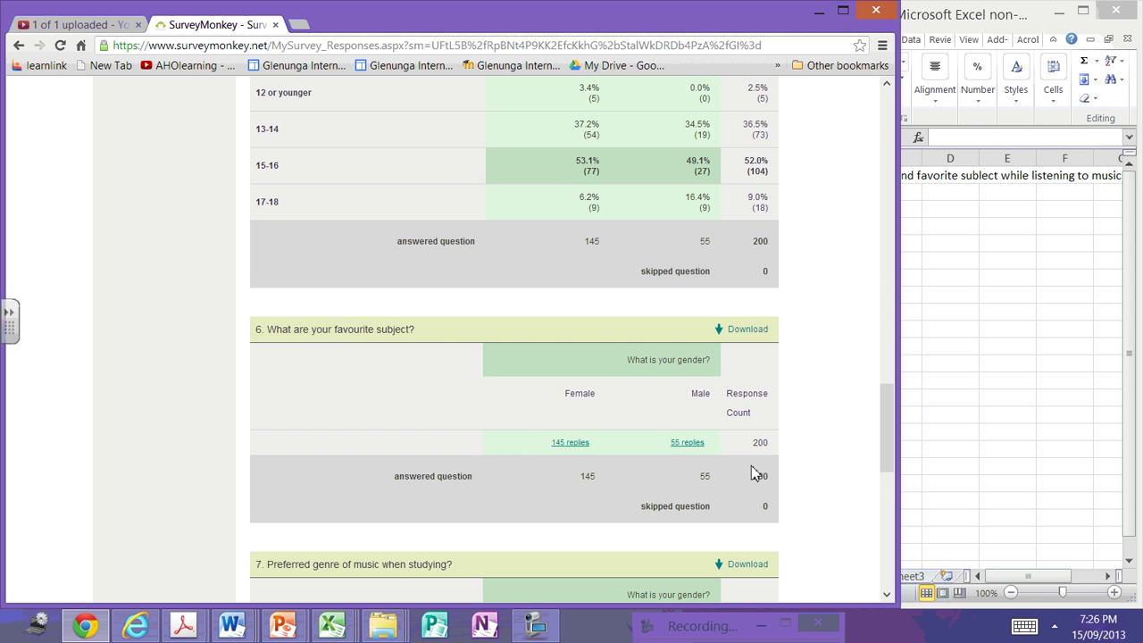
left_click(685, 445)
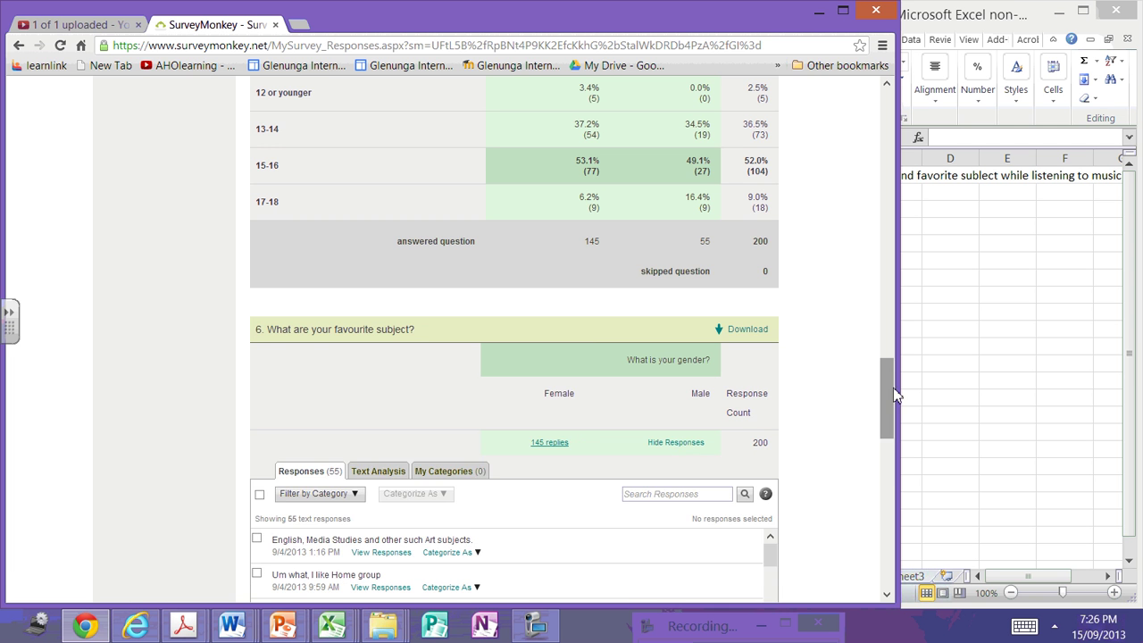
scroll(896, 395, "down", 3)
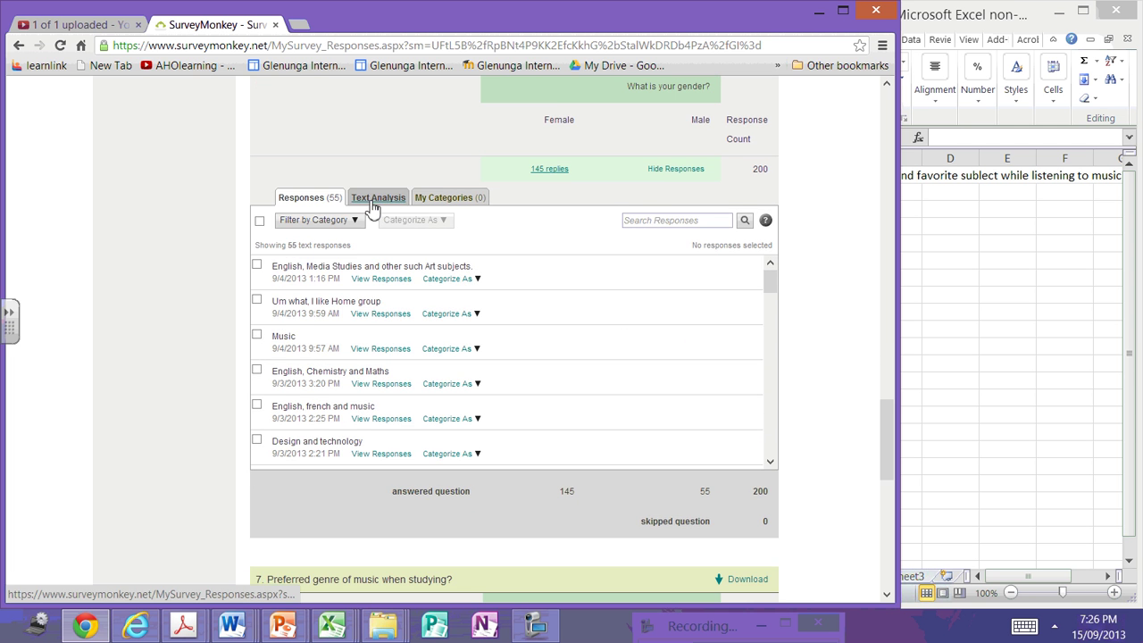
left_click(372, 199)
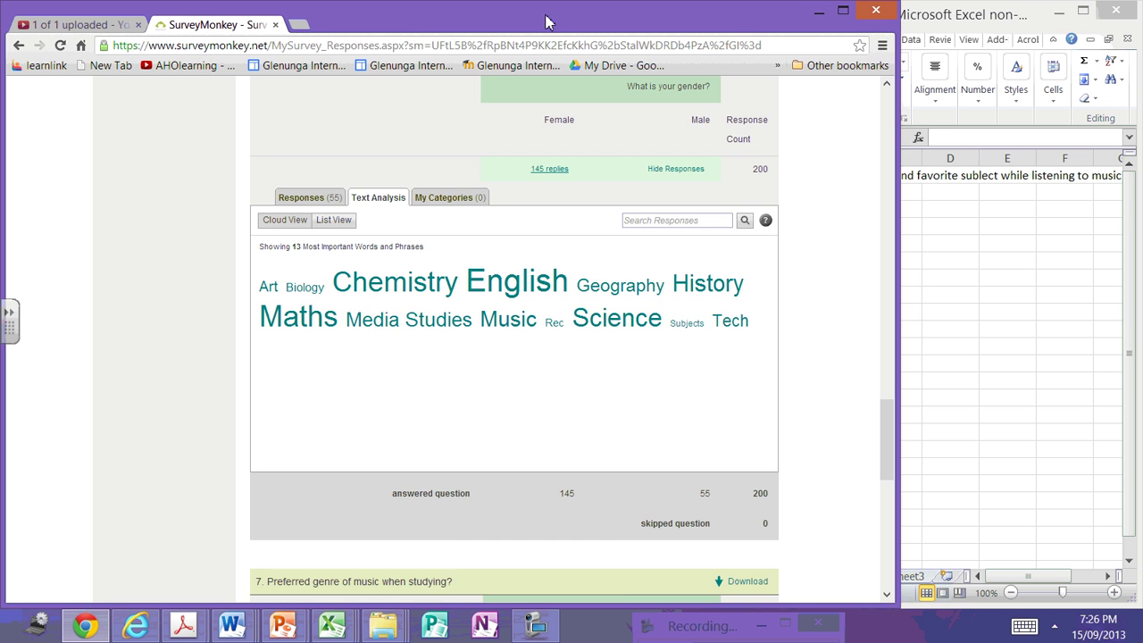
left_click_drag(546, 22, 351, 12)
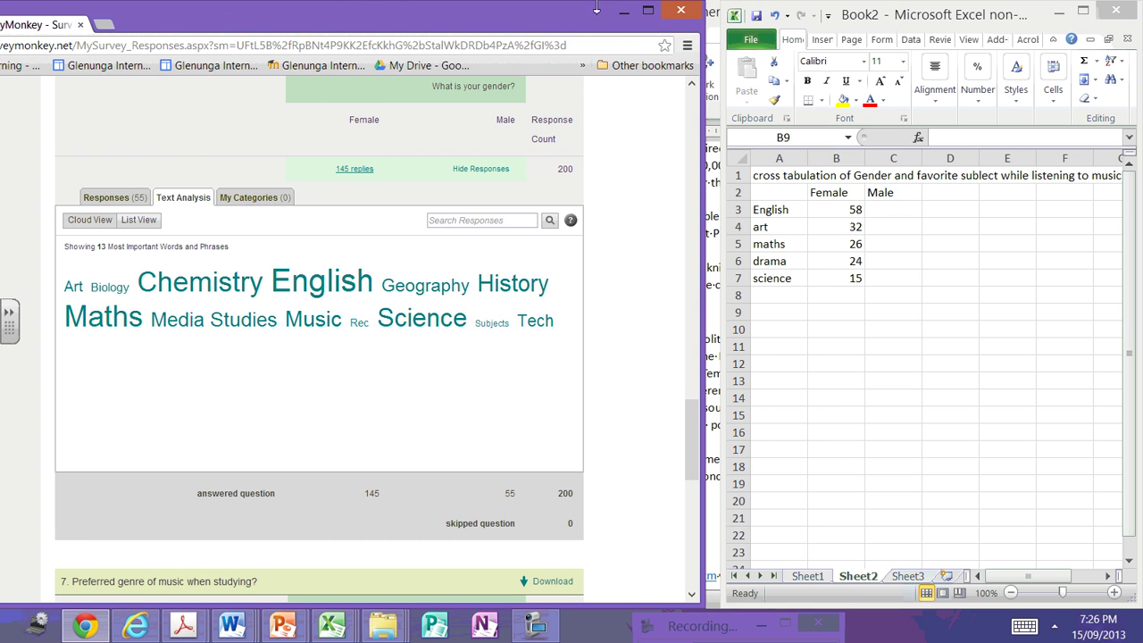
Step: Look up the male count for English in the word cloud and enter 14 in C3
left_click(325, 295)
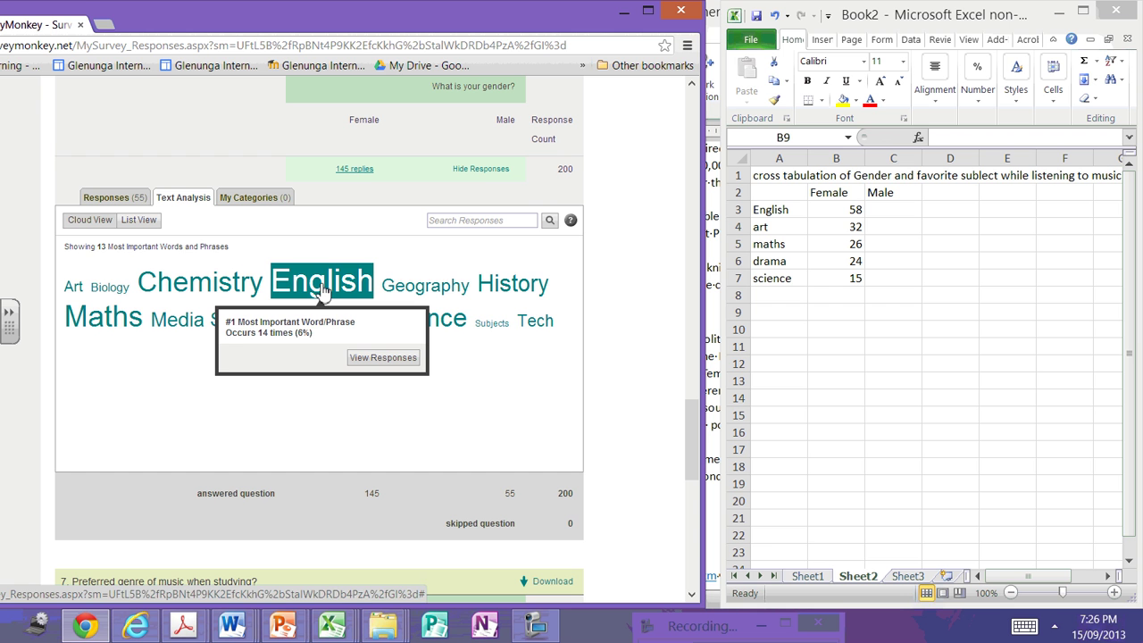
left_click(893, 208)
left_click(893, 209)
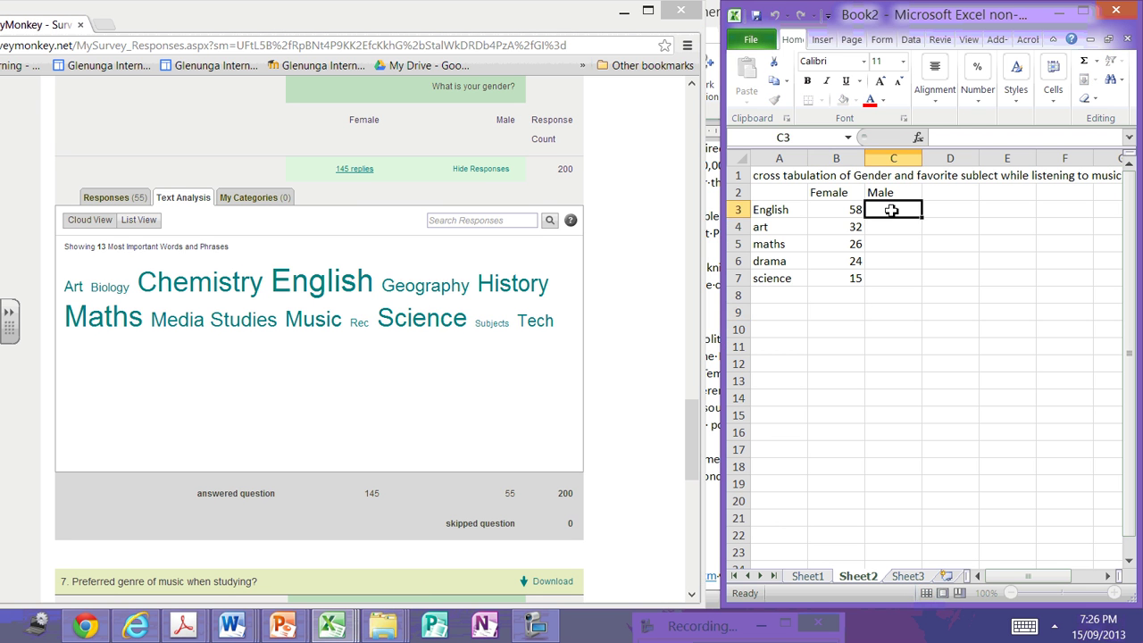
type("14")
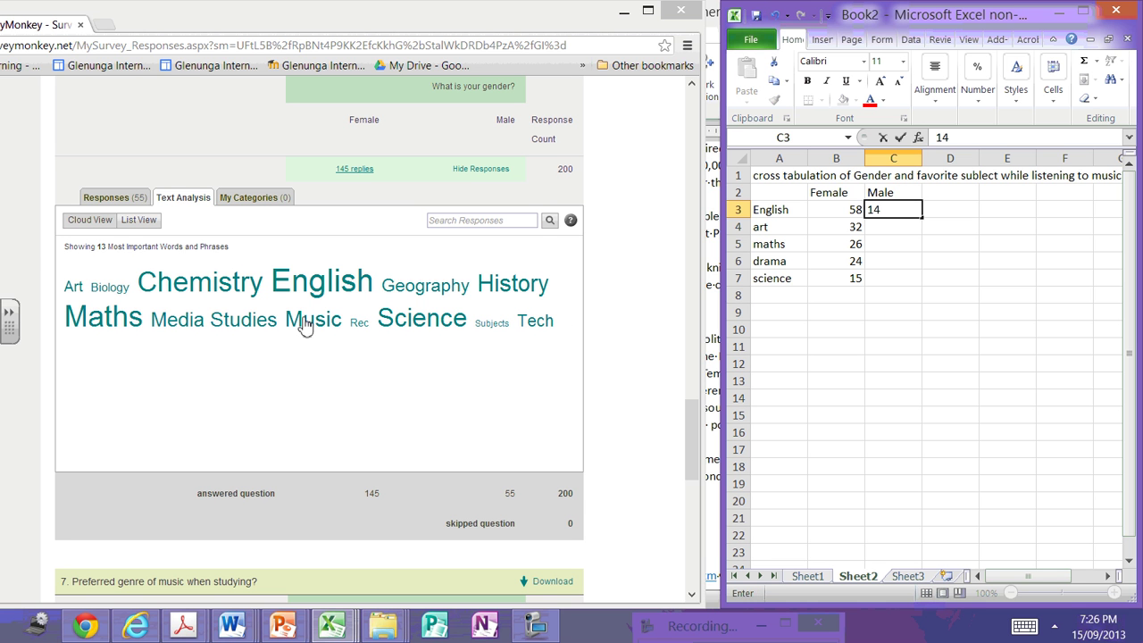
left_click(357, 384)
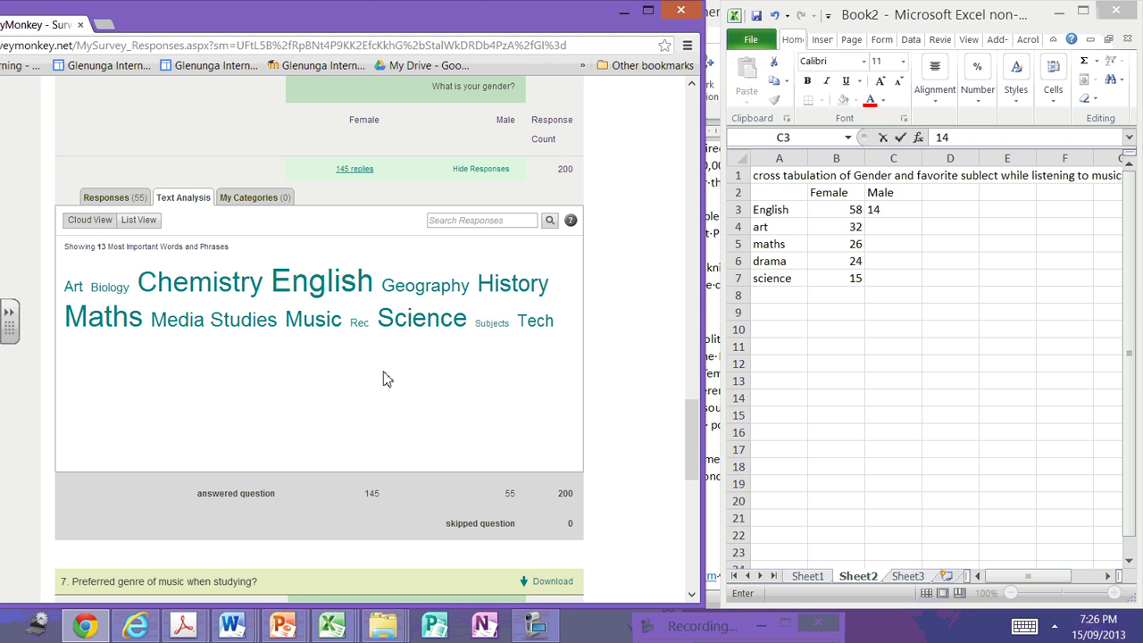
left_click(889, 234)
left_click(888, 234)
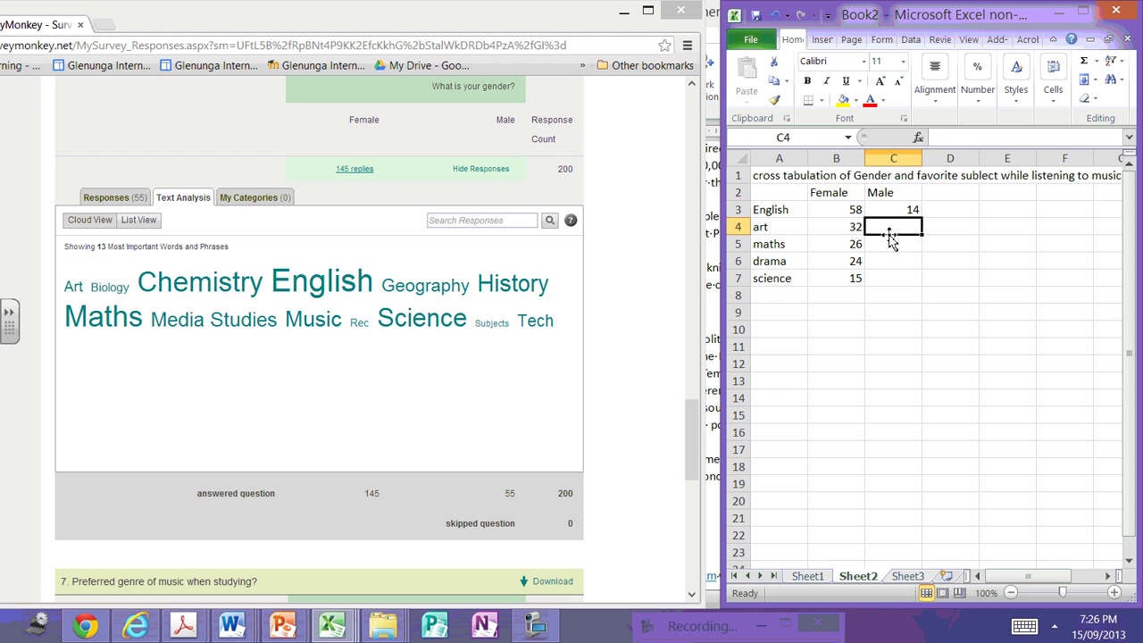
Step: Look up the male count for Maths in the word cloud and enter 12 in C5
left_click(237, 287)
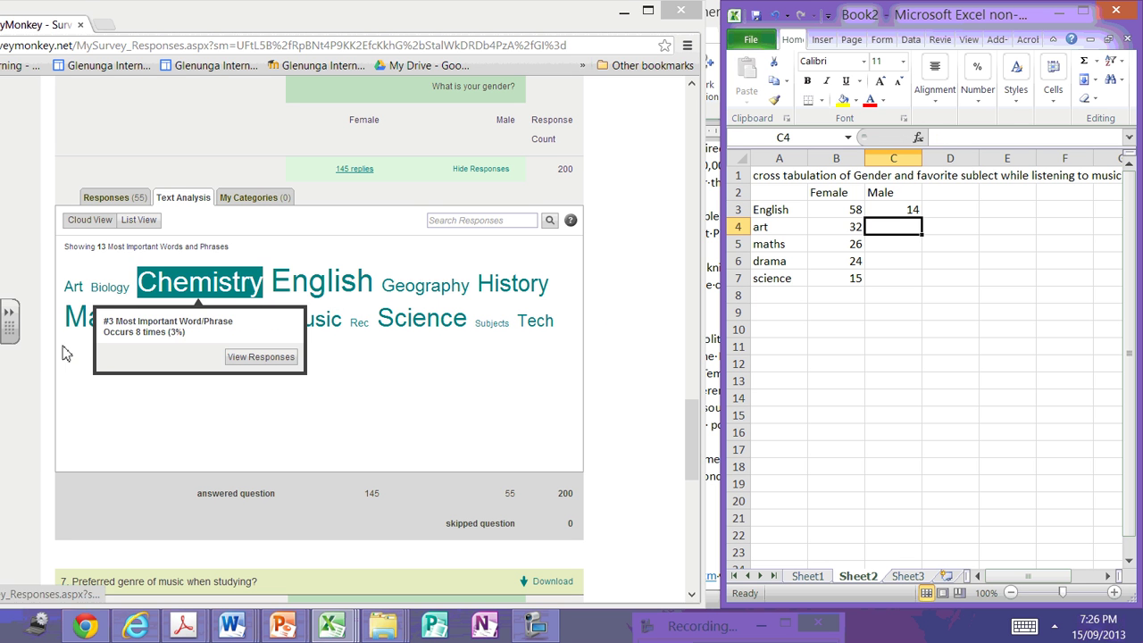
left_click(83, 327)
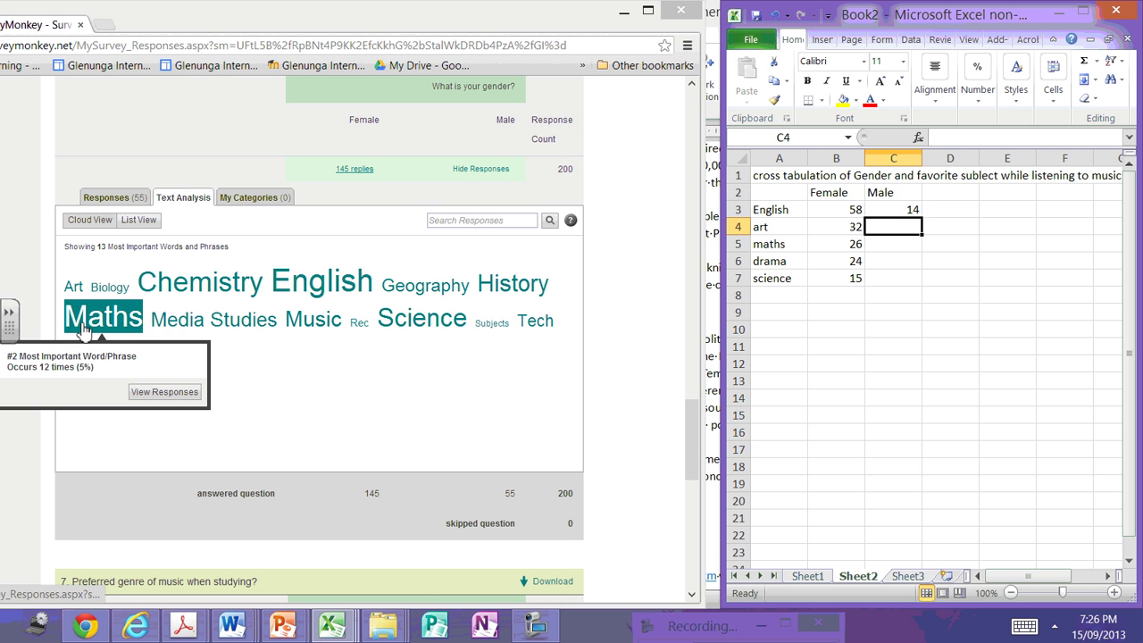
left_click(908, 248)
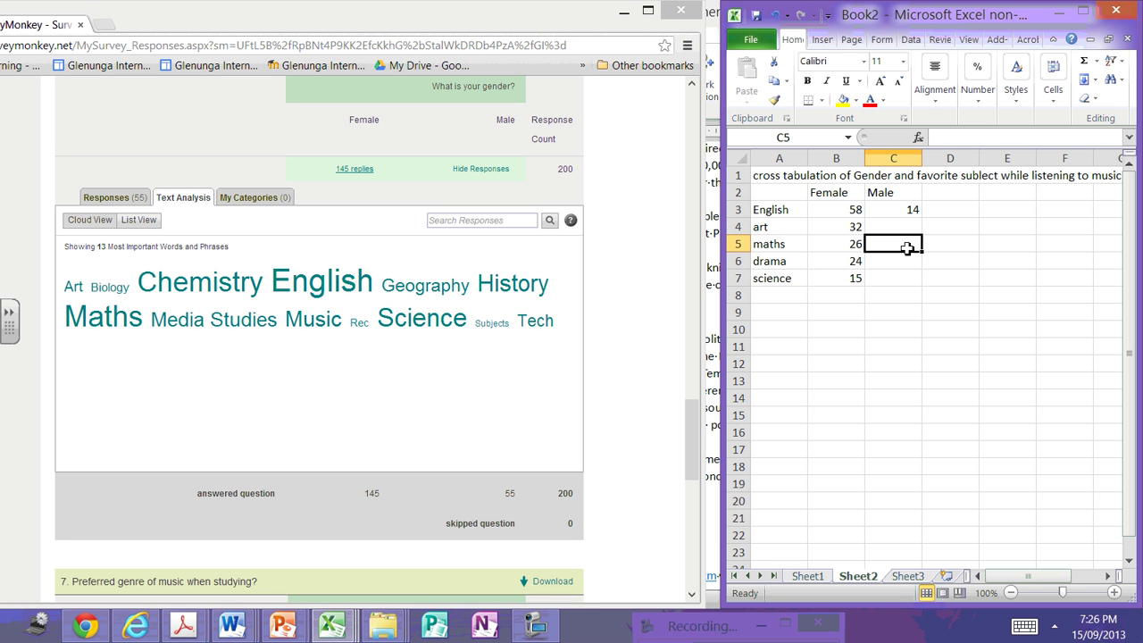
type("12")
left_click(361, 380)
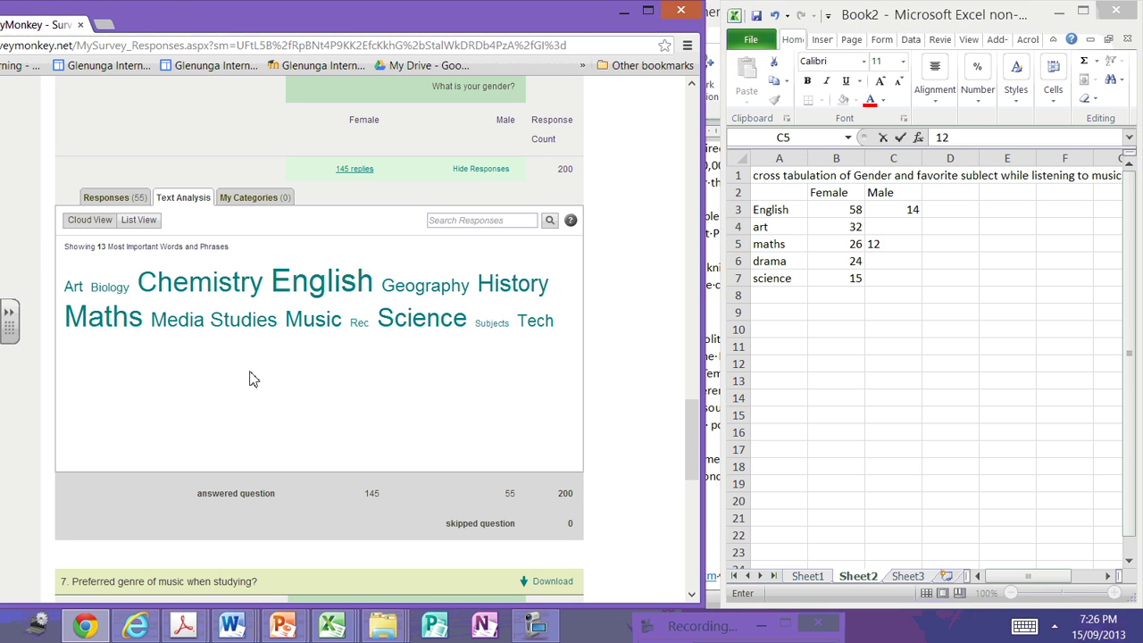
Step: Check the male replies and word cloud entry for Art, and enter 0 as its male count in C4
left_click(71, 291)
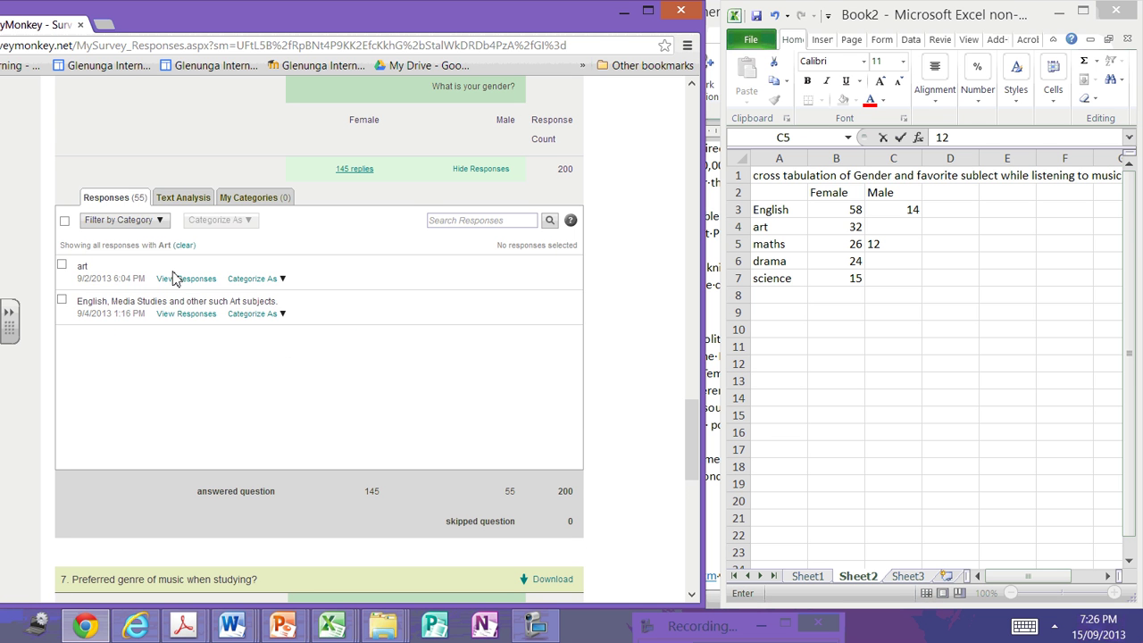
left_click(163, 199)
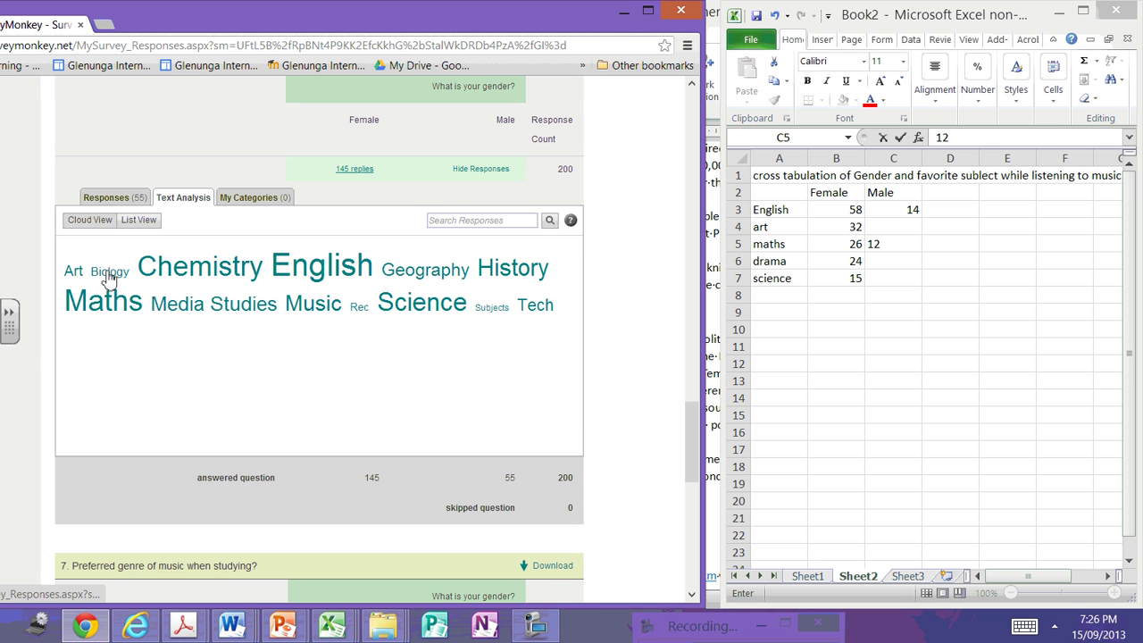
mouse_move(75, 276)
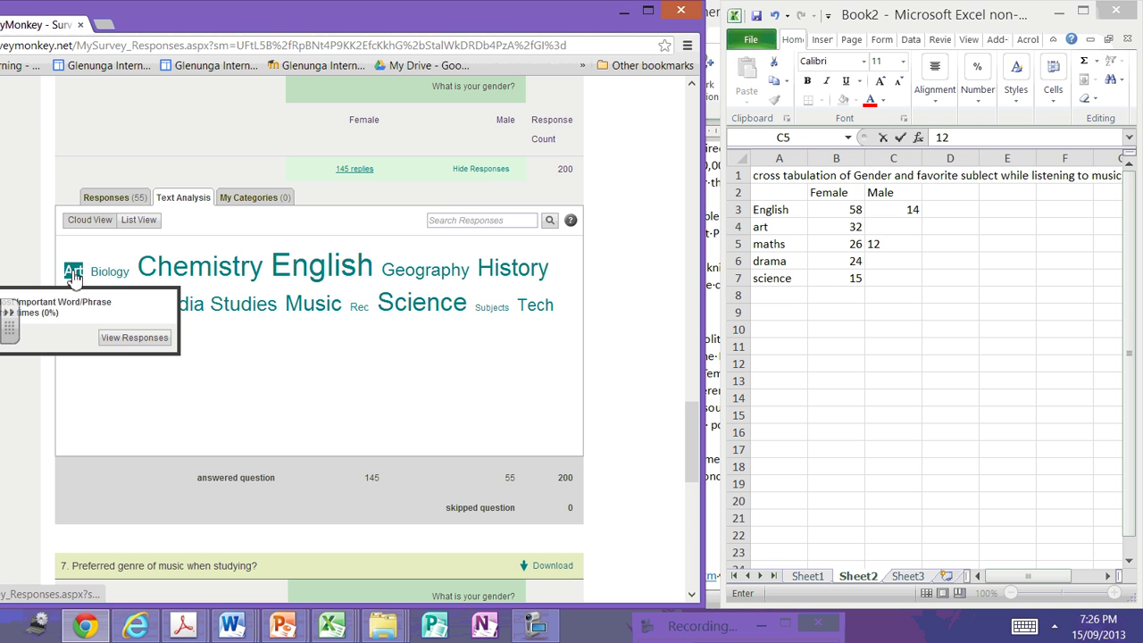
left_click(906, 230)
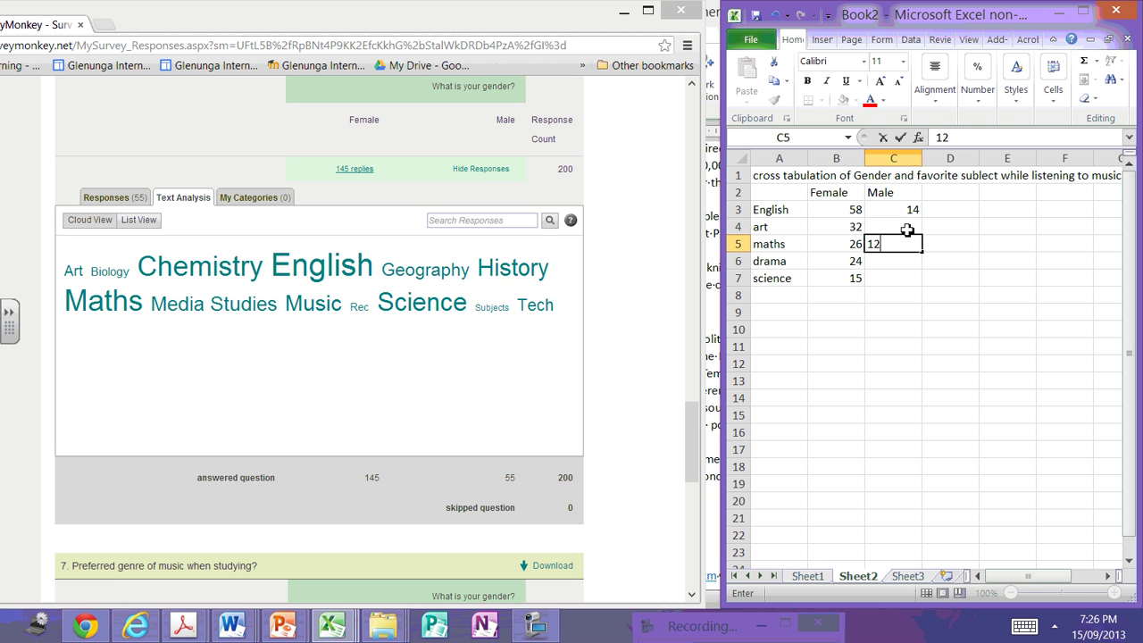
left_click(907, 229)
type("1")
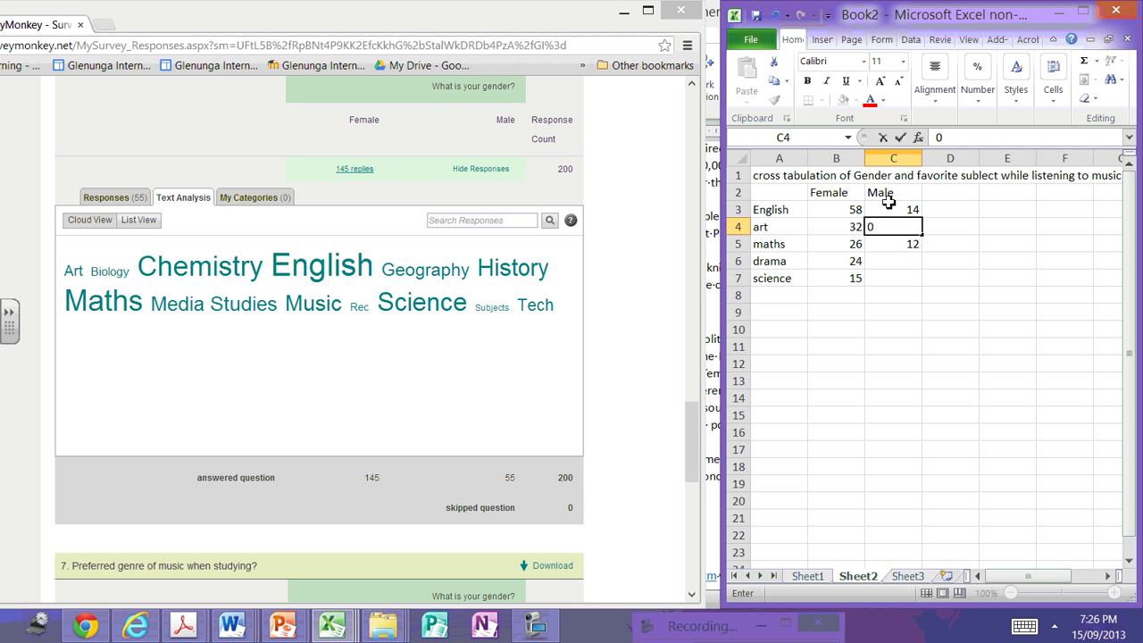
left_click(874, 309)
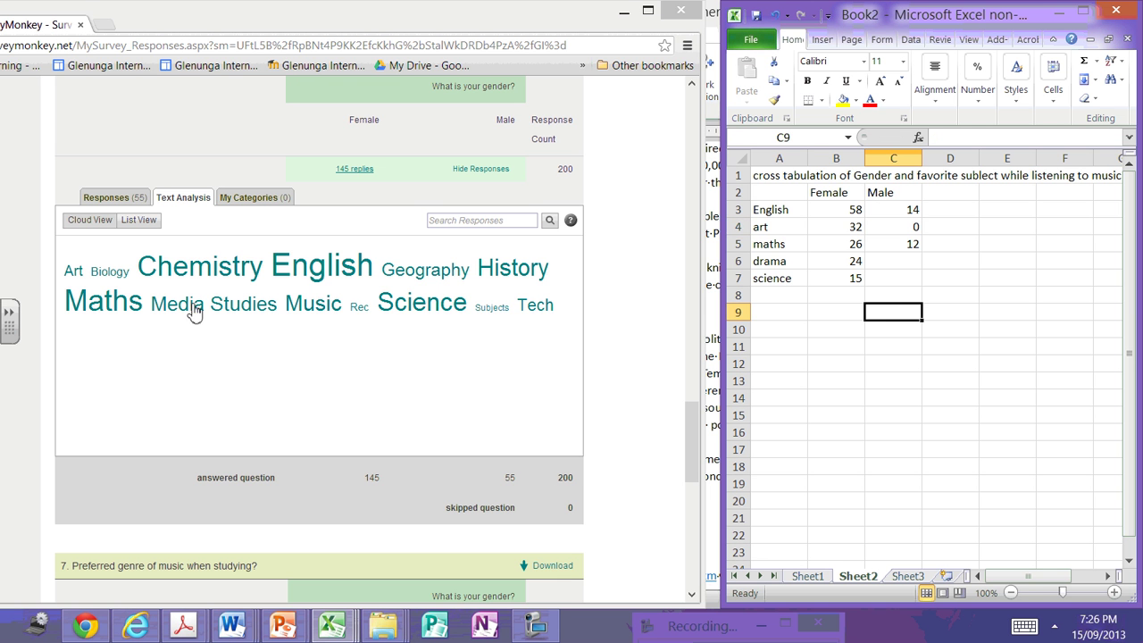
Step: Look up the male count for Chemistry and add the row "chemistry" in A8 with 8 in C8
left_click(205, 275)
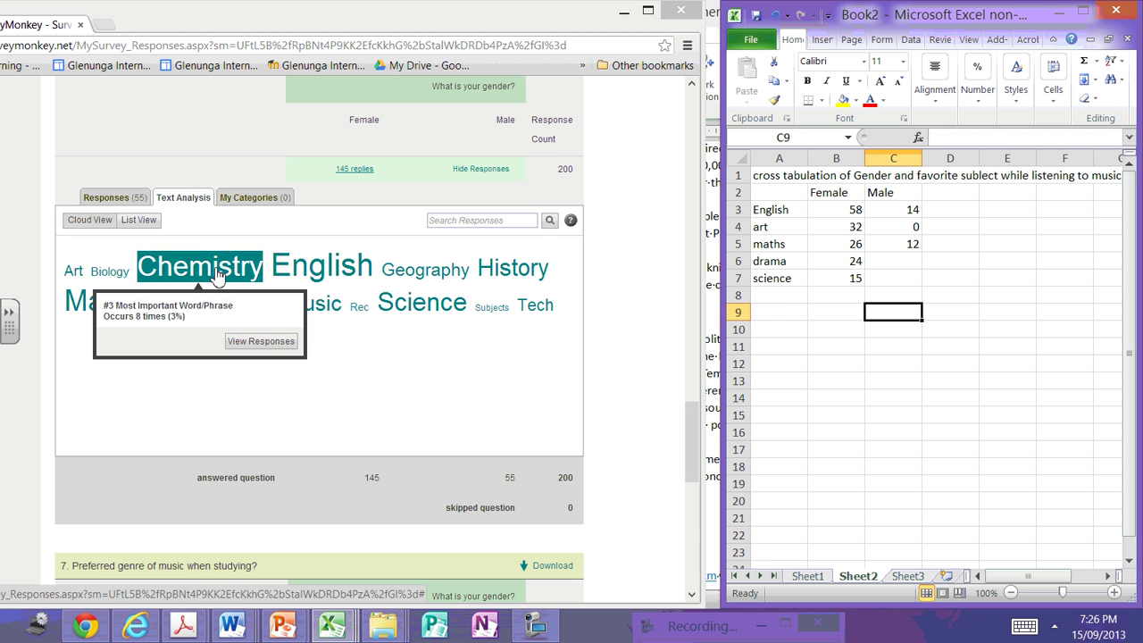
left_click(775, 295)
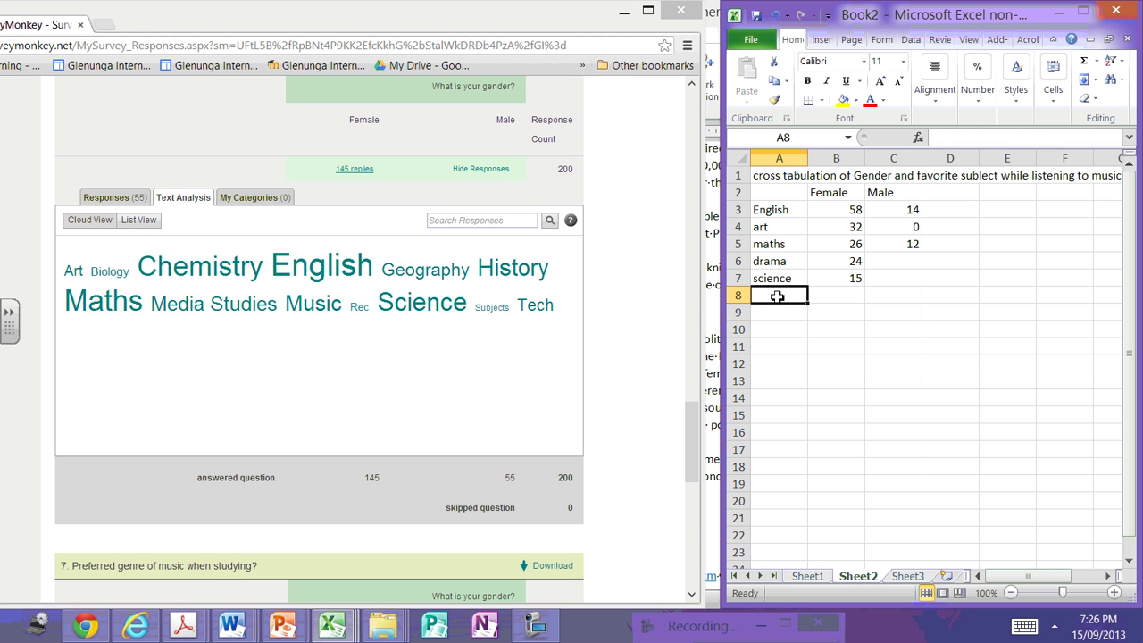
type("chemistry")
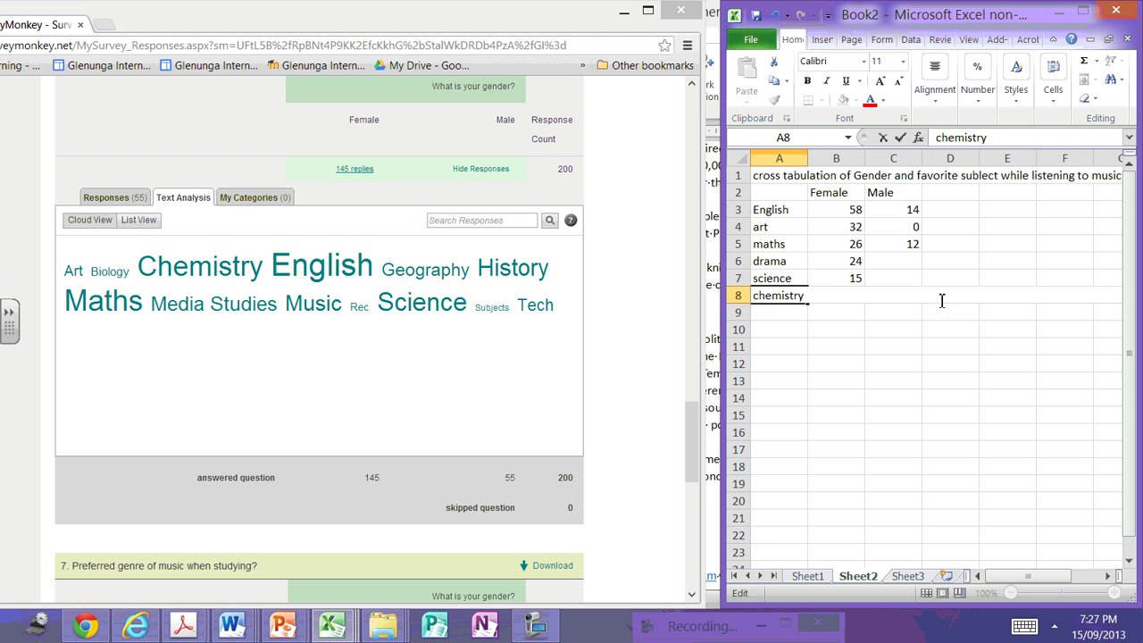
left_click(836, 297)
left_click(902, 296)
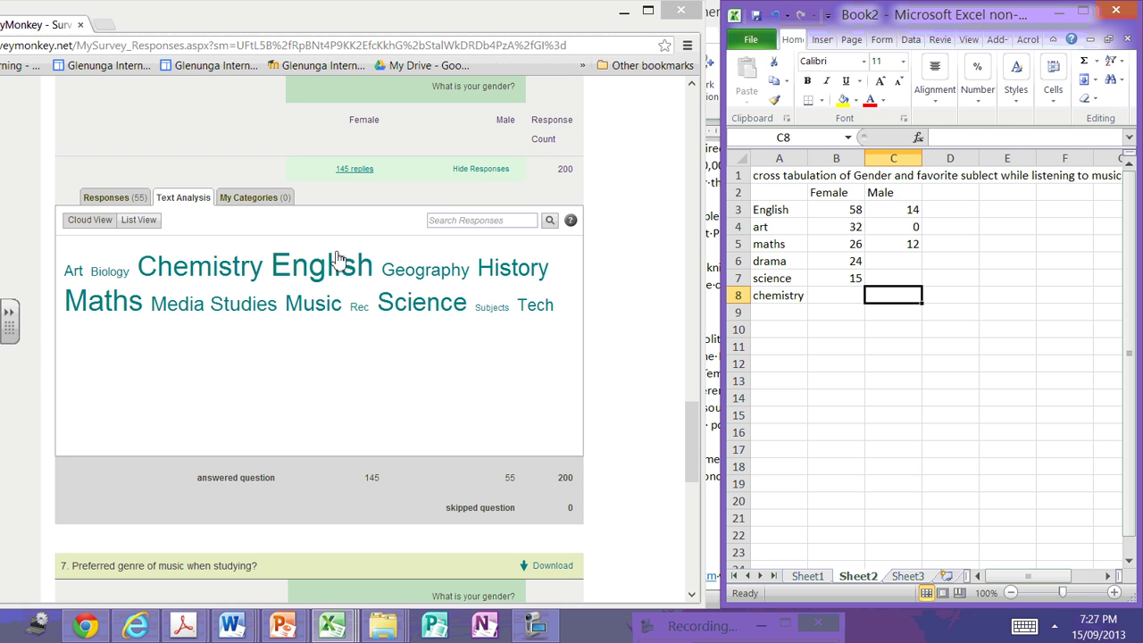
left_click(204, 270)
type("8")
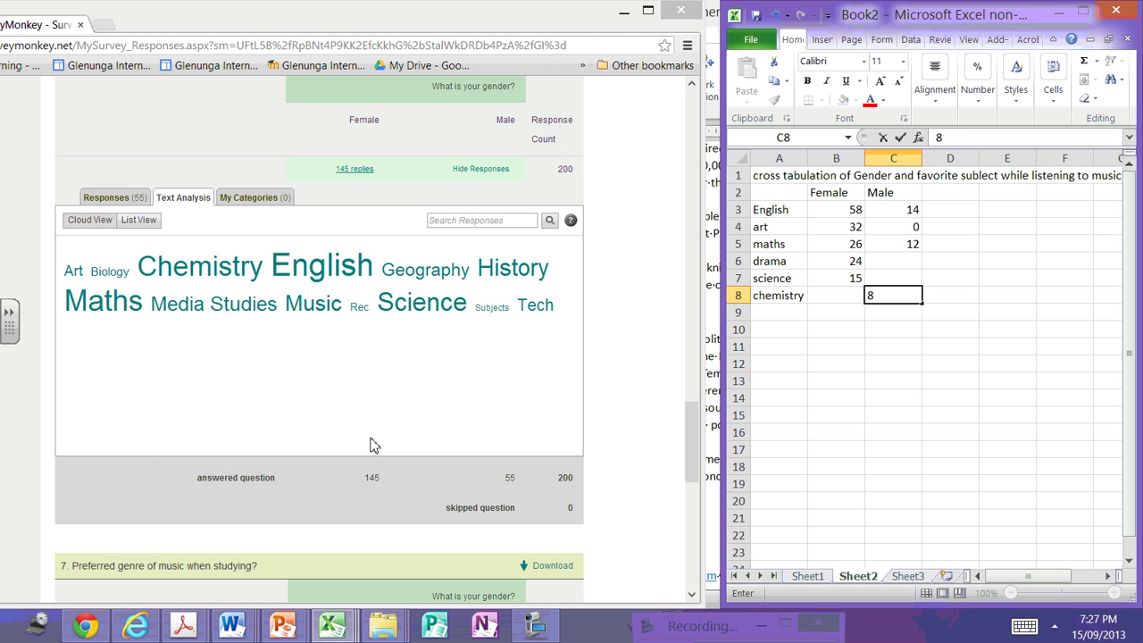
Step: Look up the male count for Science in the word cloud and enter 6 in C7
left_click(406, 305)
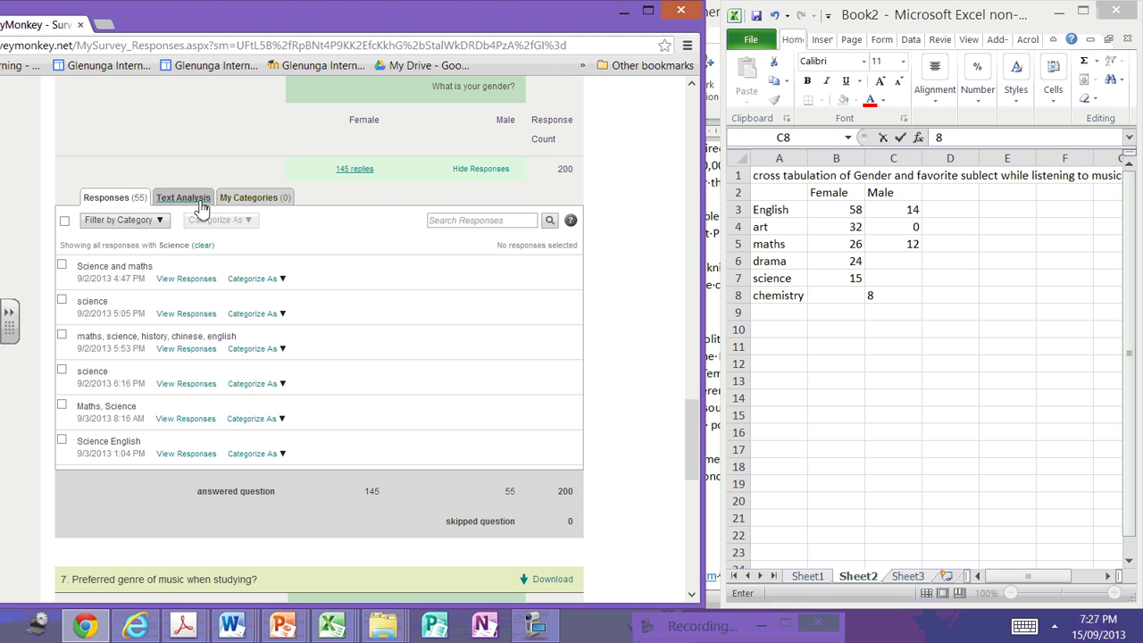
left_click(188, 198)
left_click(458, 307)
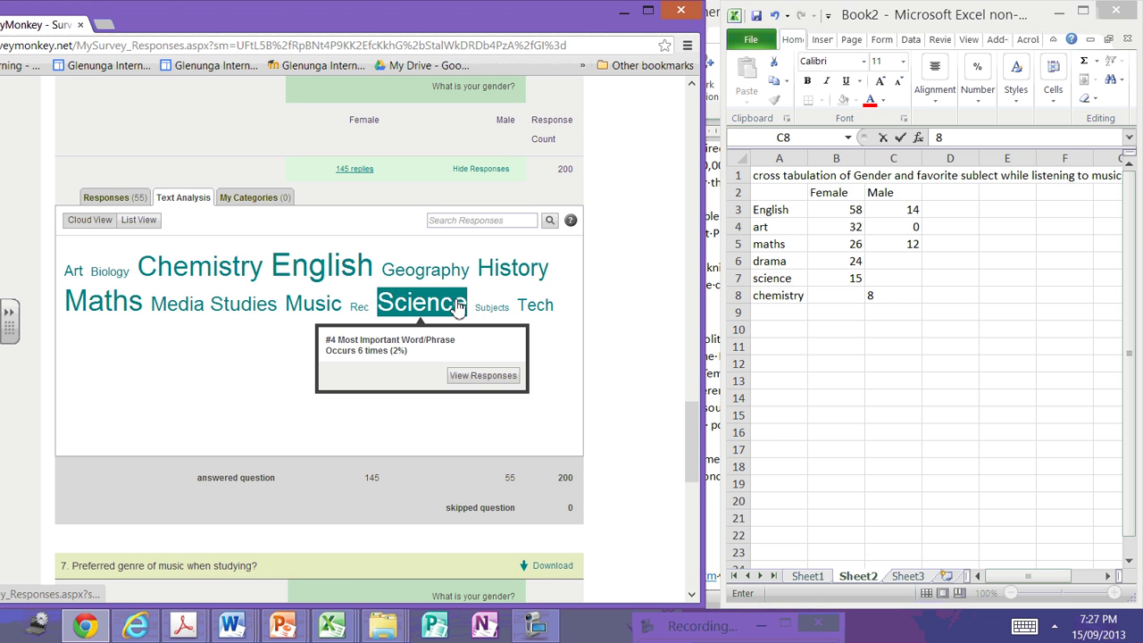
left_click(907, 278)
left_click(908, 278)
type("6")
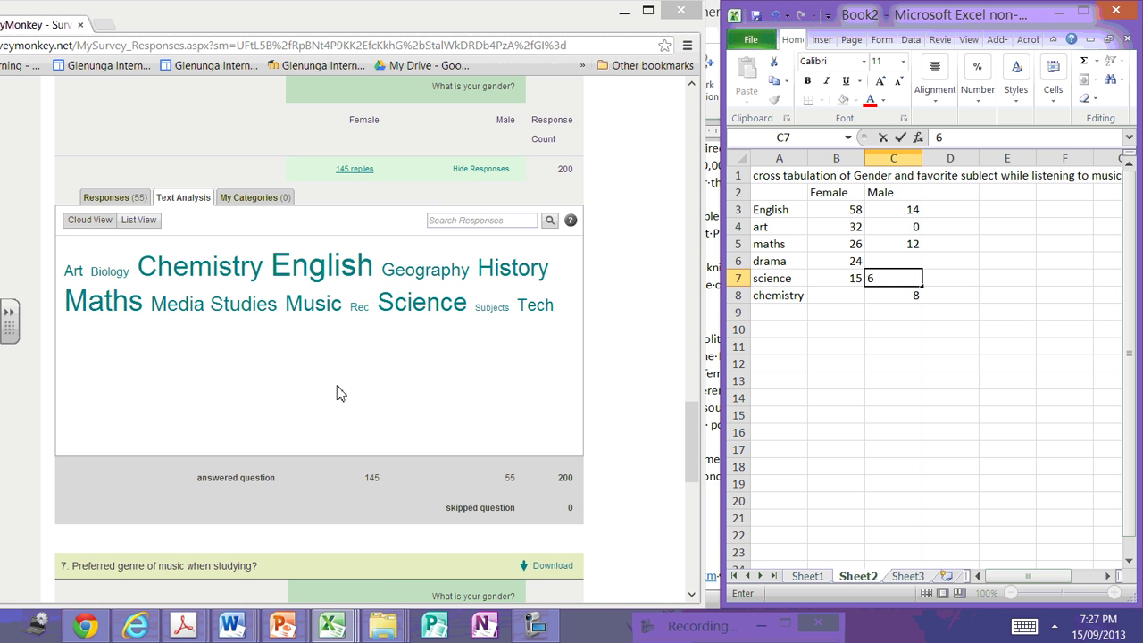
Step: Enter 0 as the male count for drama in C6
left_click(913, 259)
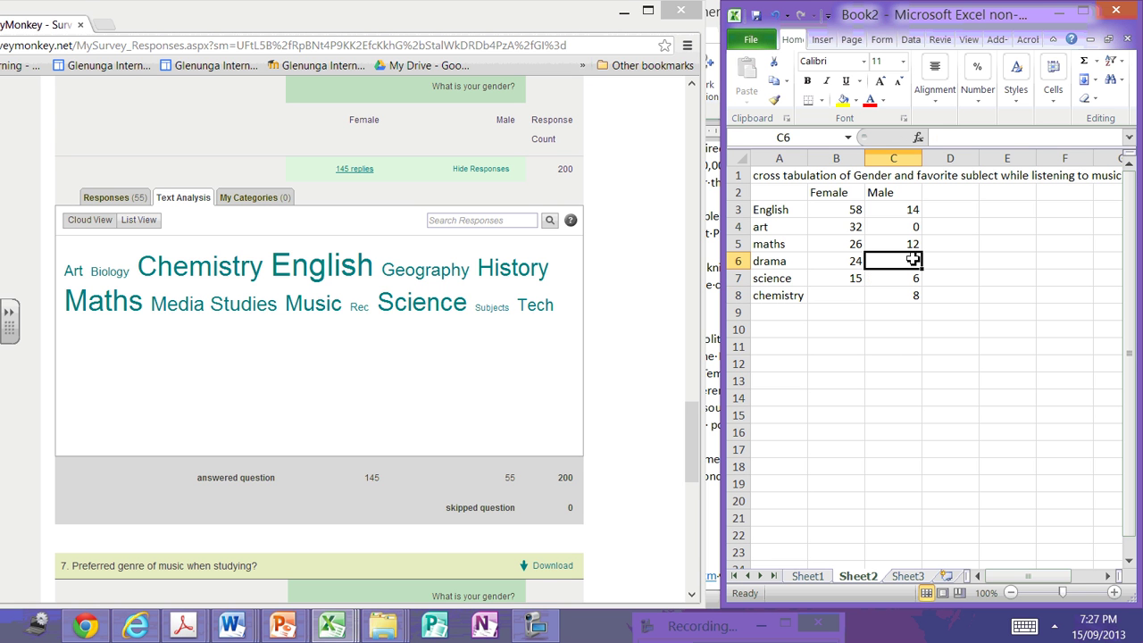
type("0")
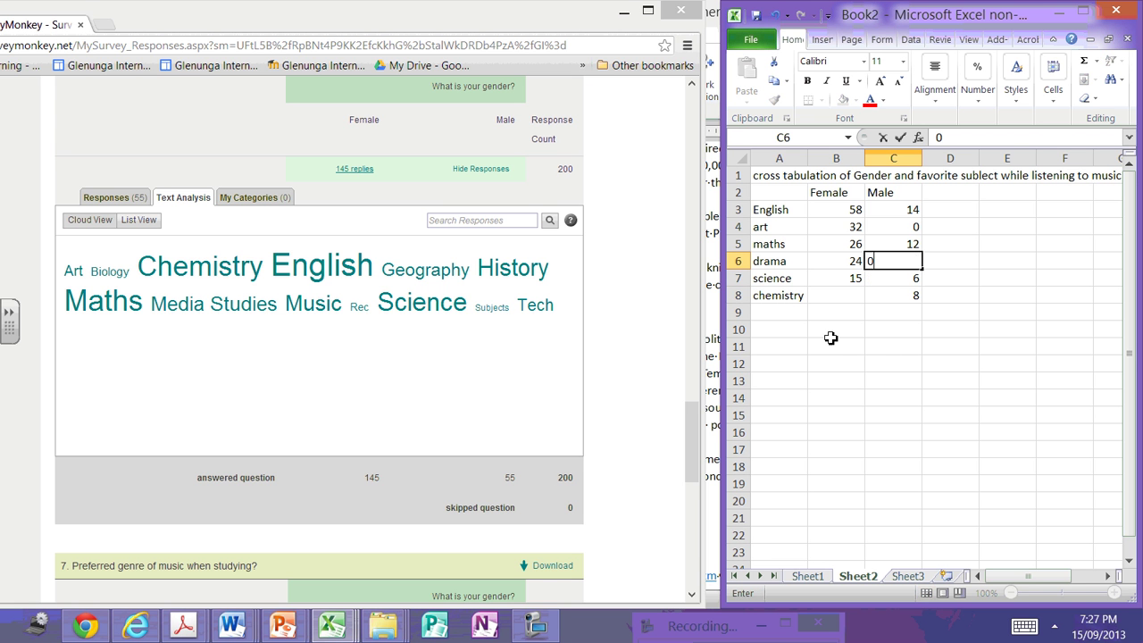
left_click(777, 348)
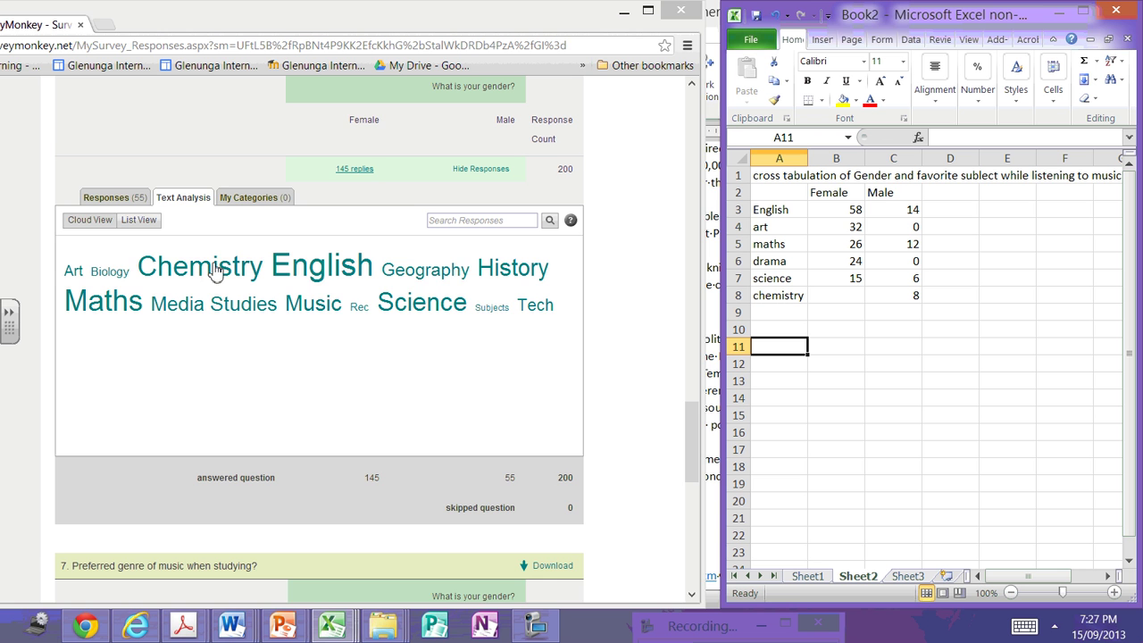
Step: Look up the female count for Chemistry in the replies' text analysis and enter 13 in B8
left_click(357, 170)
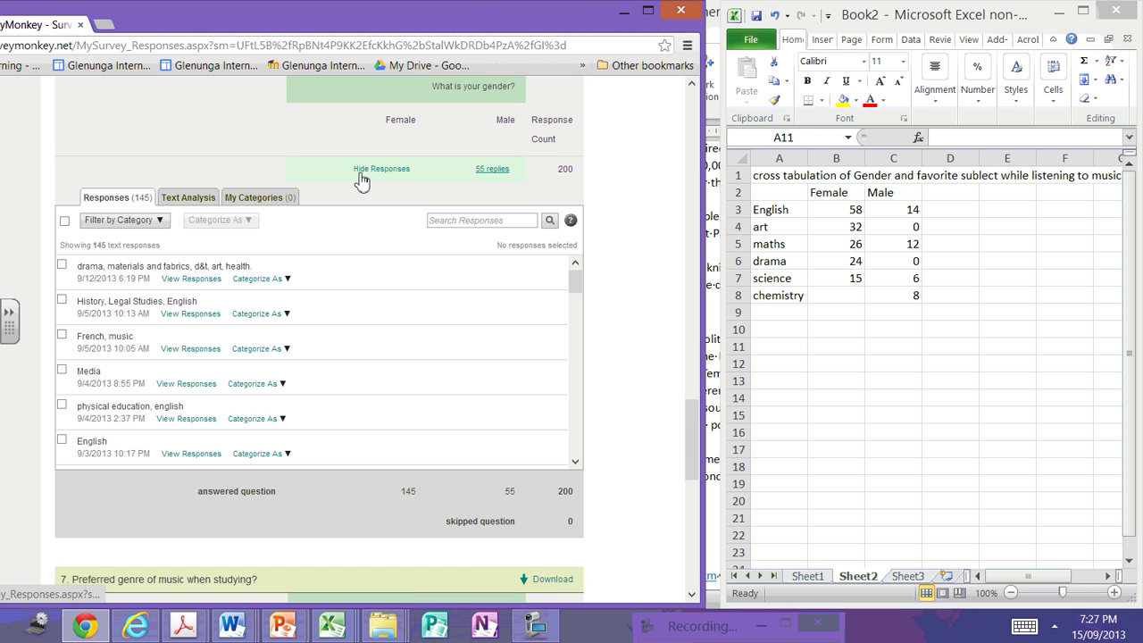
left_click(188, 198)
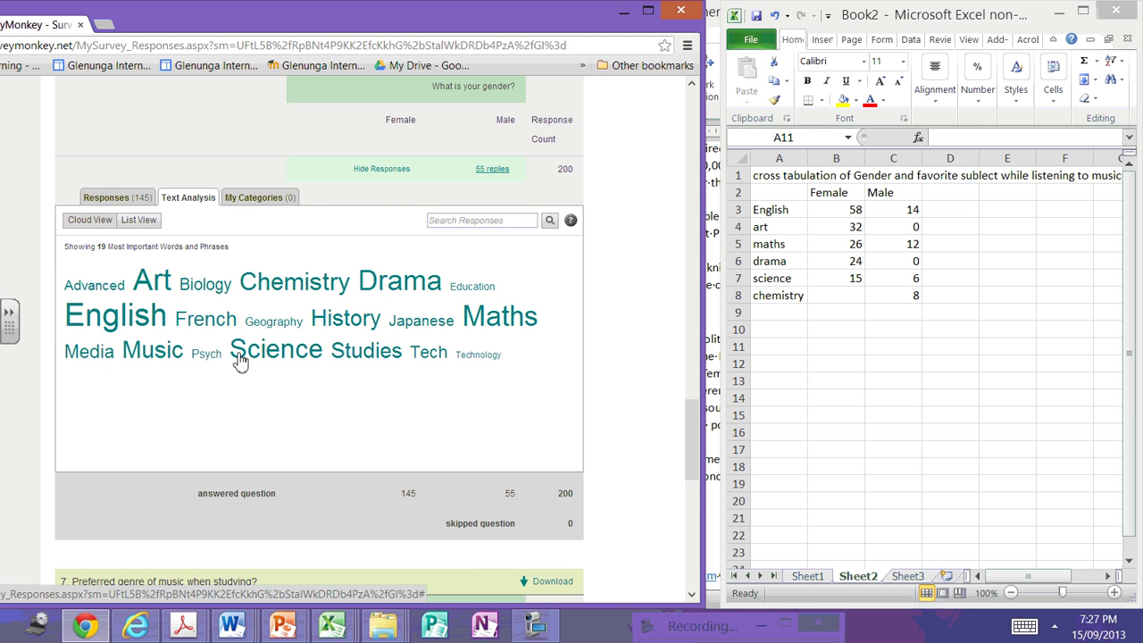
left_click(300, 288)
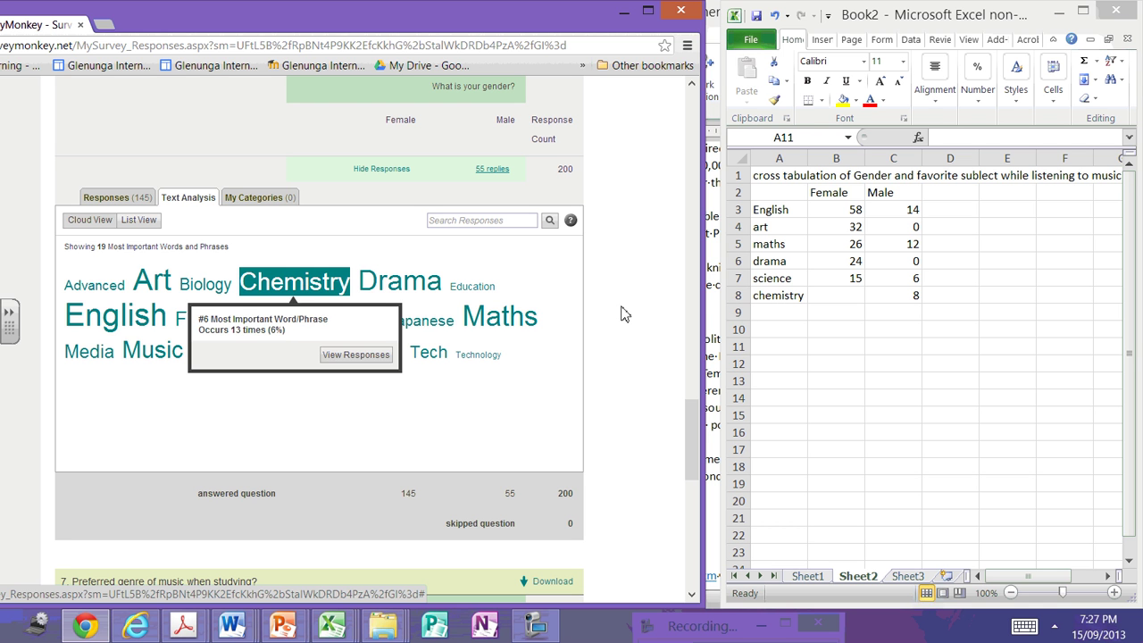
left_click(852, 301)
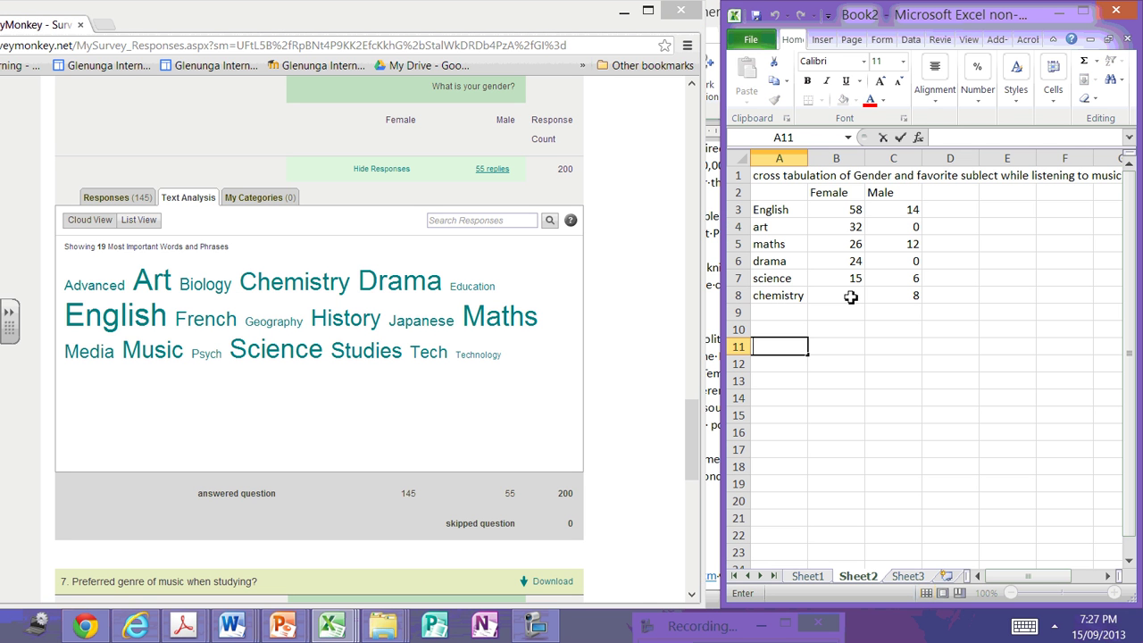
left_click(851, 297)
type("1")
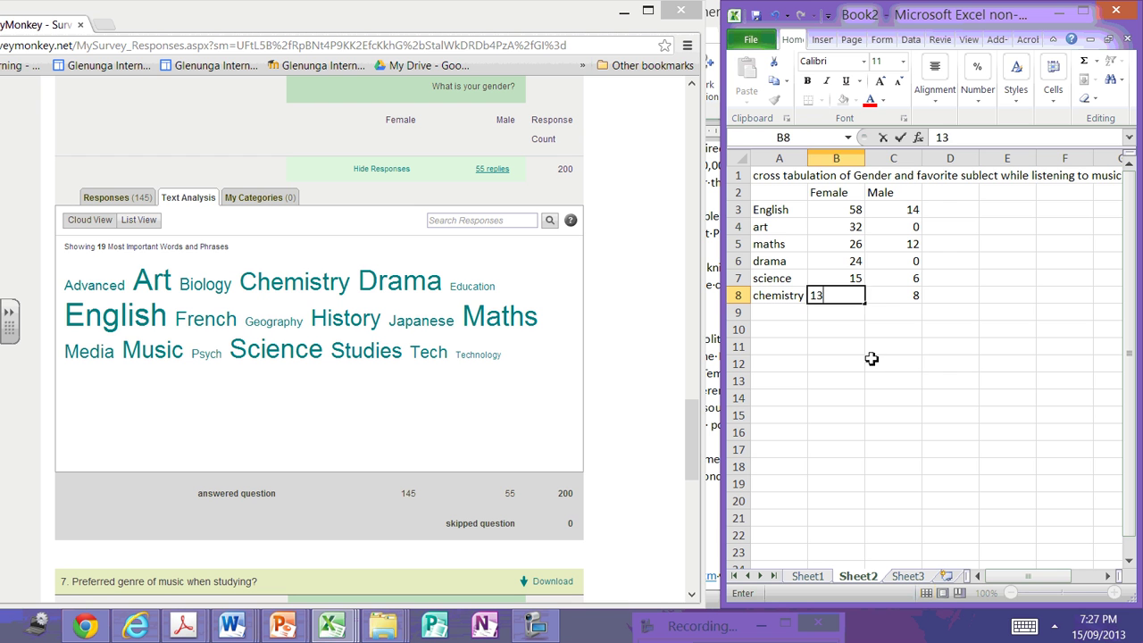
type("3")
left_click(872, 358)
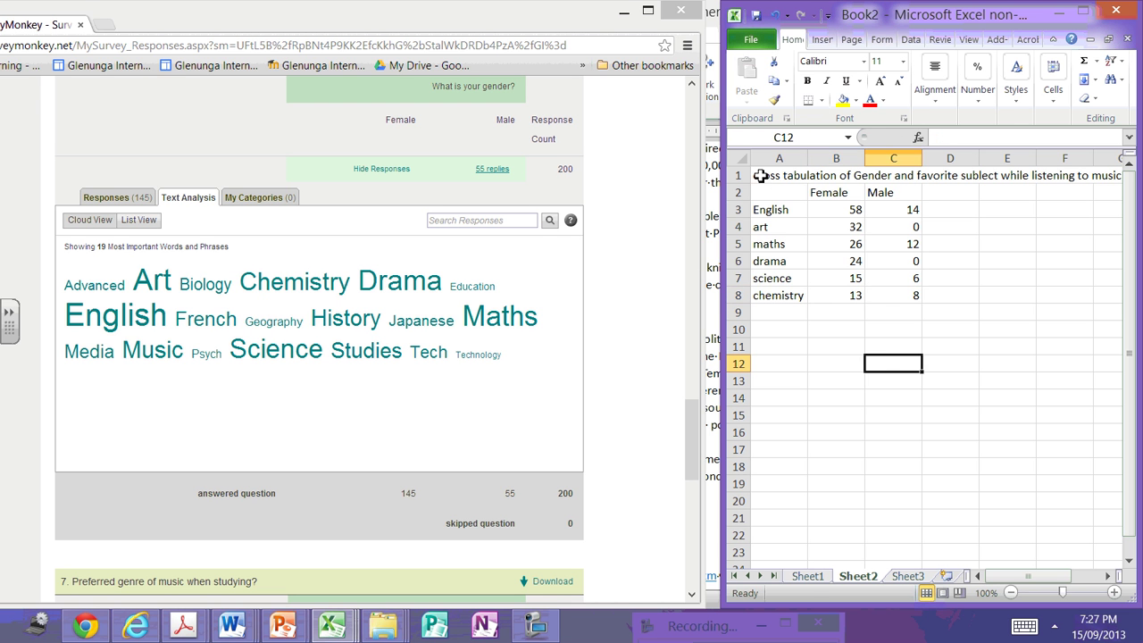
Step: Insert a 2-D clustered column chart from A1:C8 and select its Female legend entry
left_click_drag(760, 176, 896, 298)
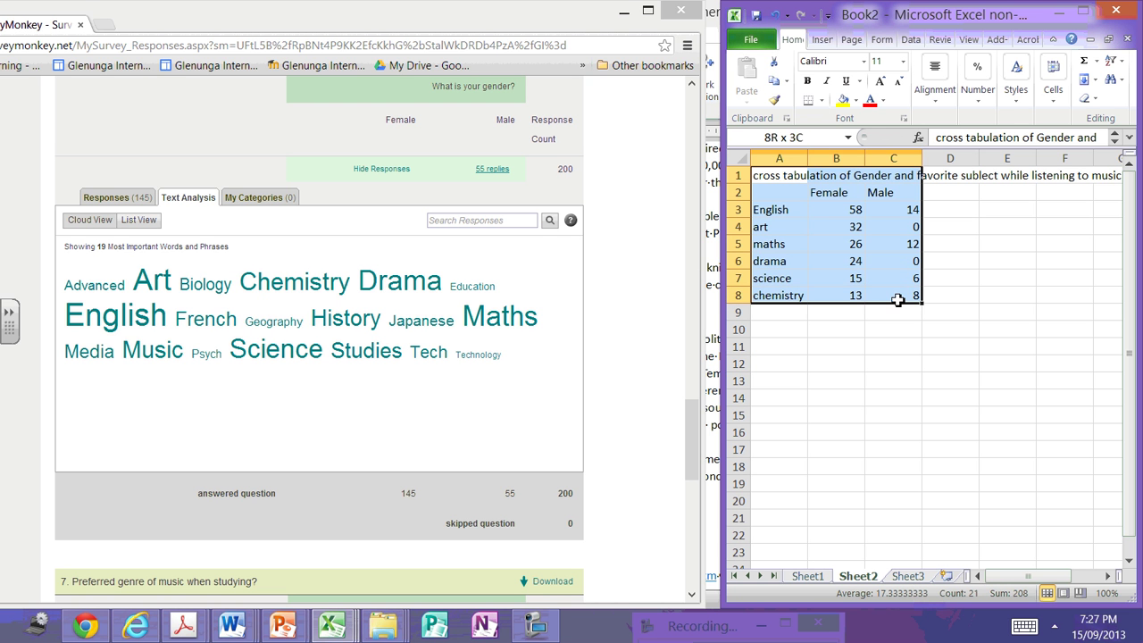
left_click(819, 44)
left_click(886, 103)
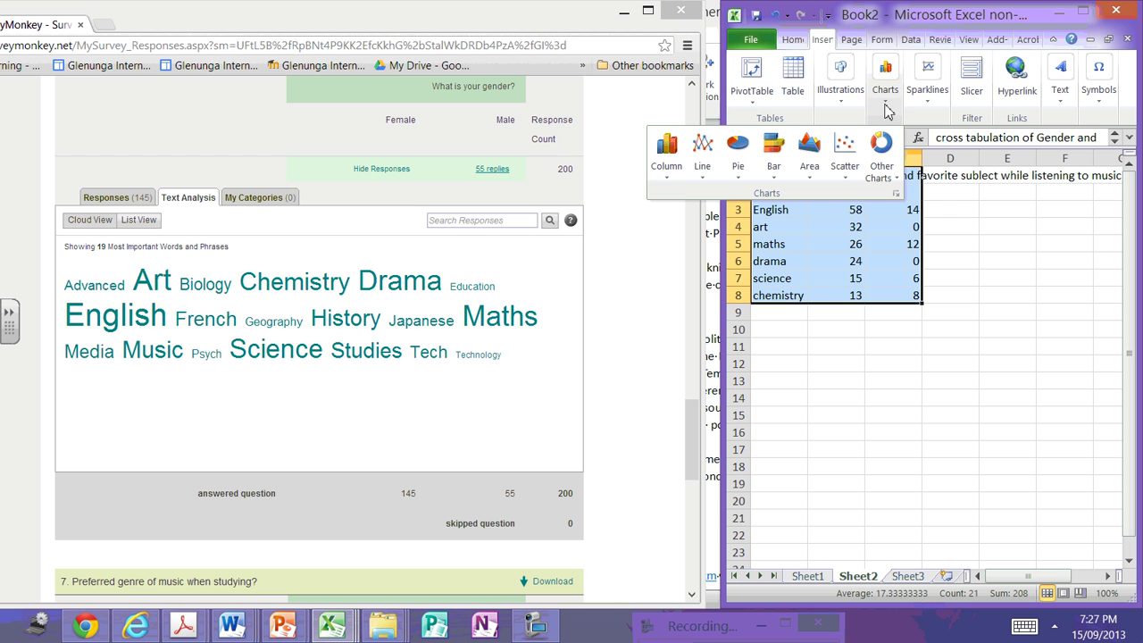
left_click(666, 157)
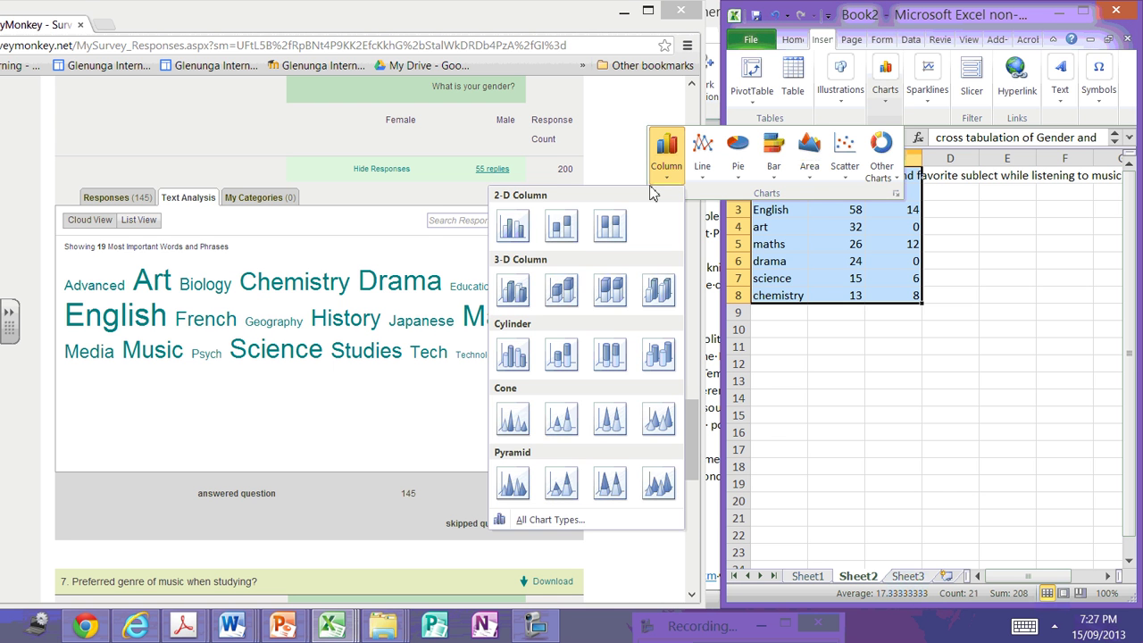
left_click(514, 226)
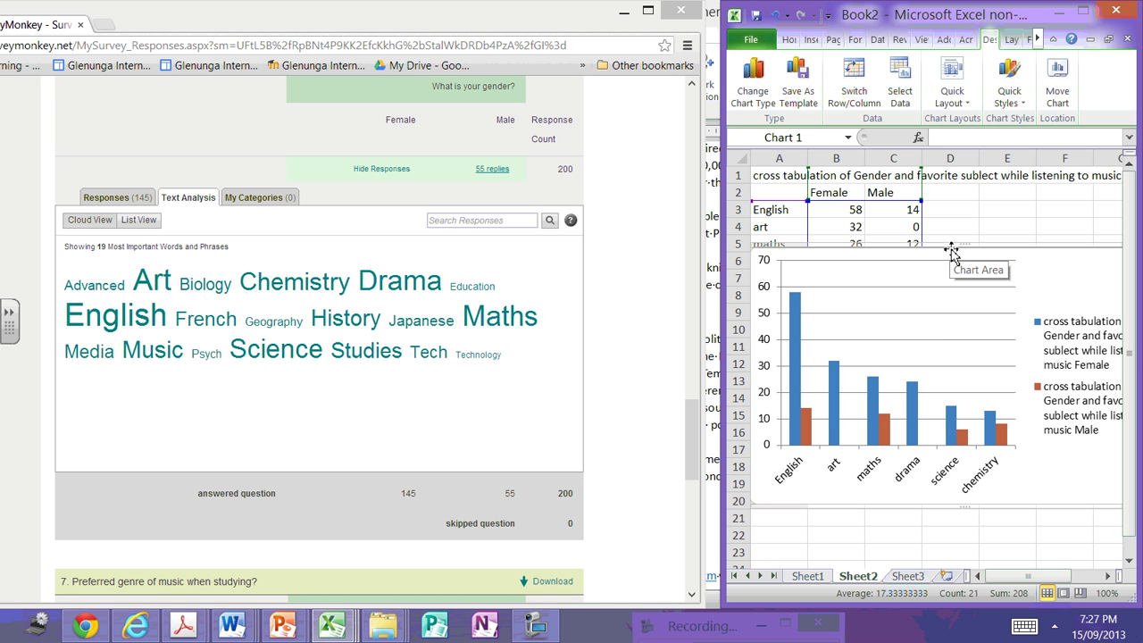
left_click(1057, 349)
left_click(1049, 323)
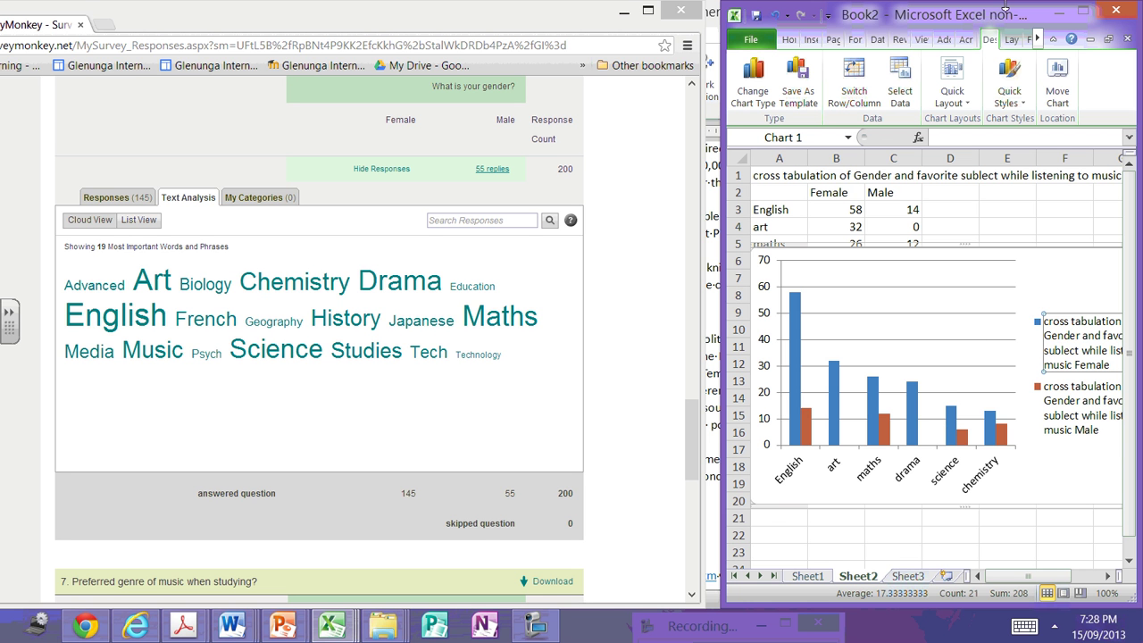
Step: Maximize the workbook window and check the title and heading cells against the chart's legend
left_click(1082, 11)
left_click(604, 295)
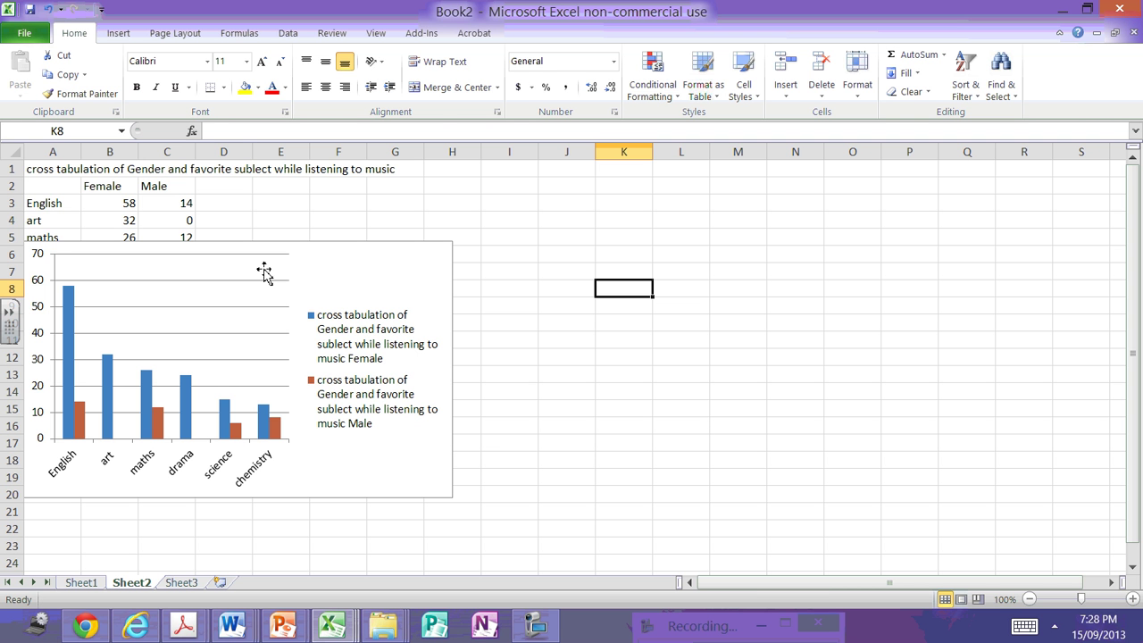
left_click(53, 203)
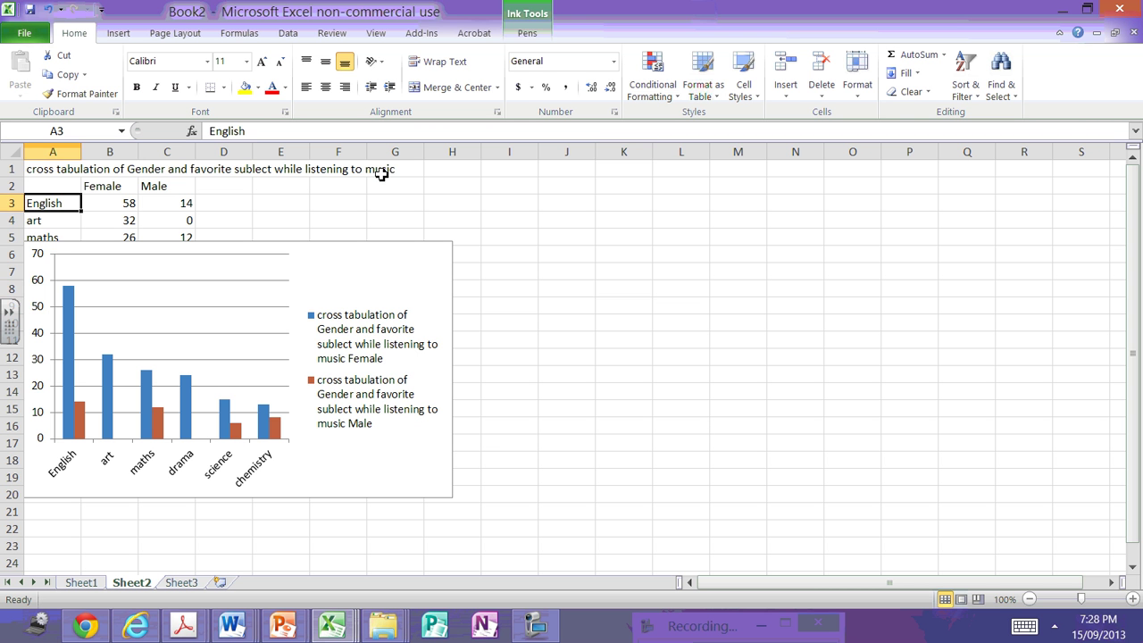
left_click(103, 186)
left_click(101, 169)
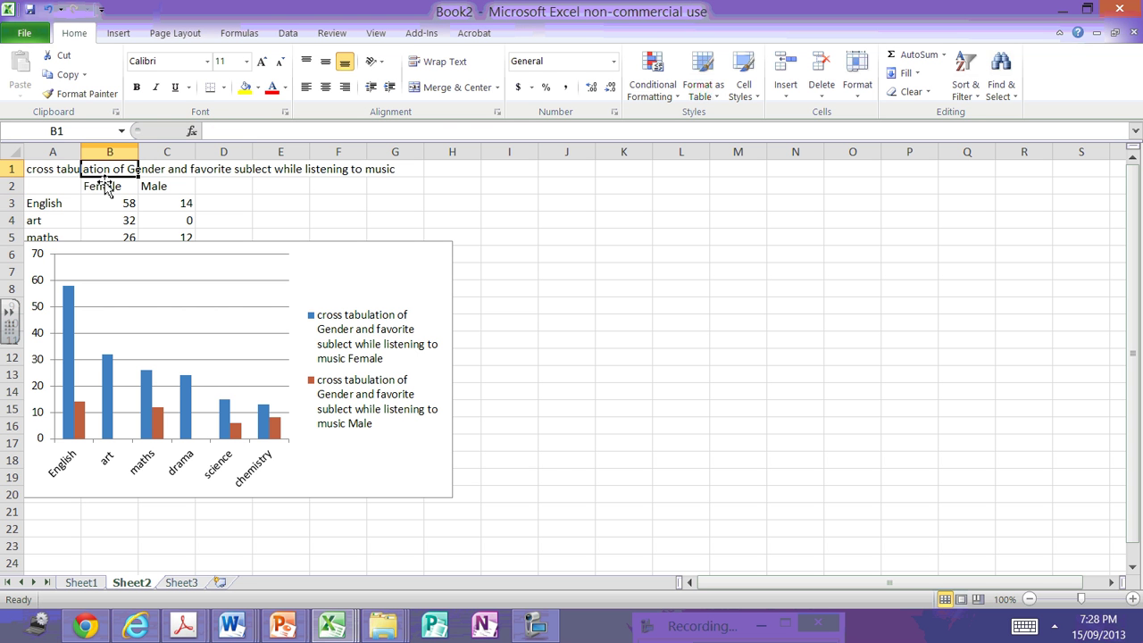
left_click(125, 186)
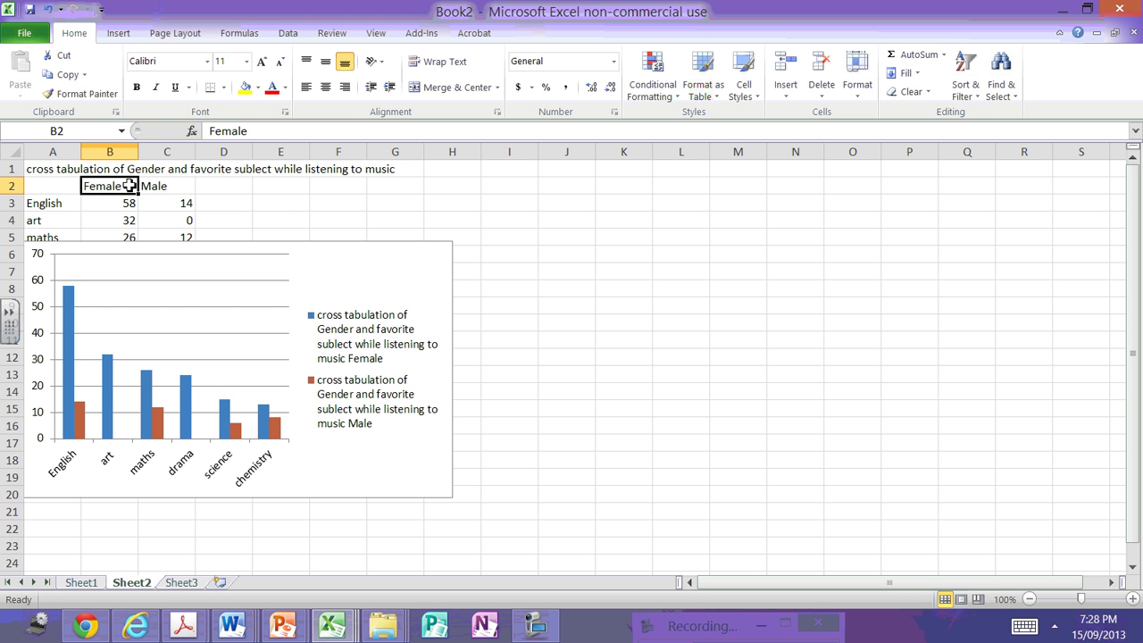
Step: Undo the insertion of the column chart based on A1:C8
left_click(295, 341)
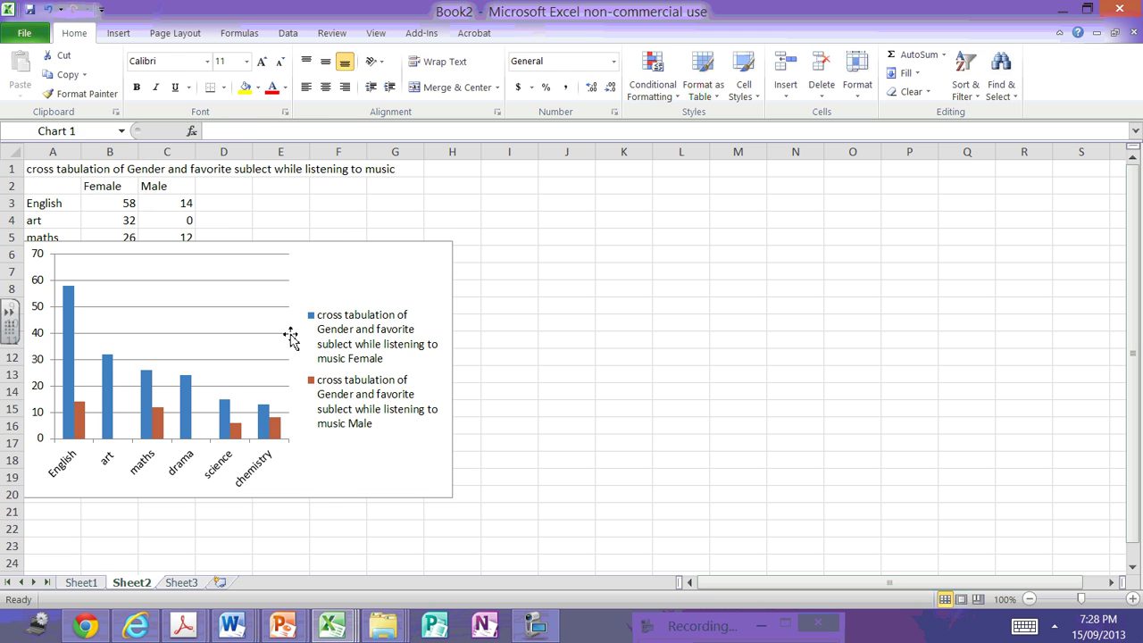
left_click(49, 9)
left_click(235, 316)
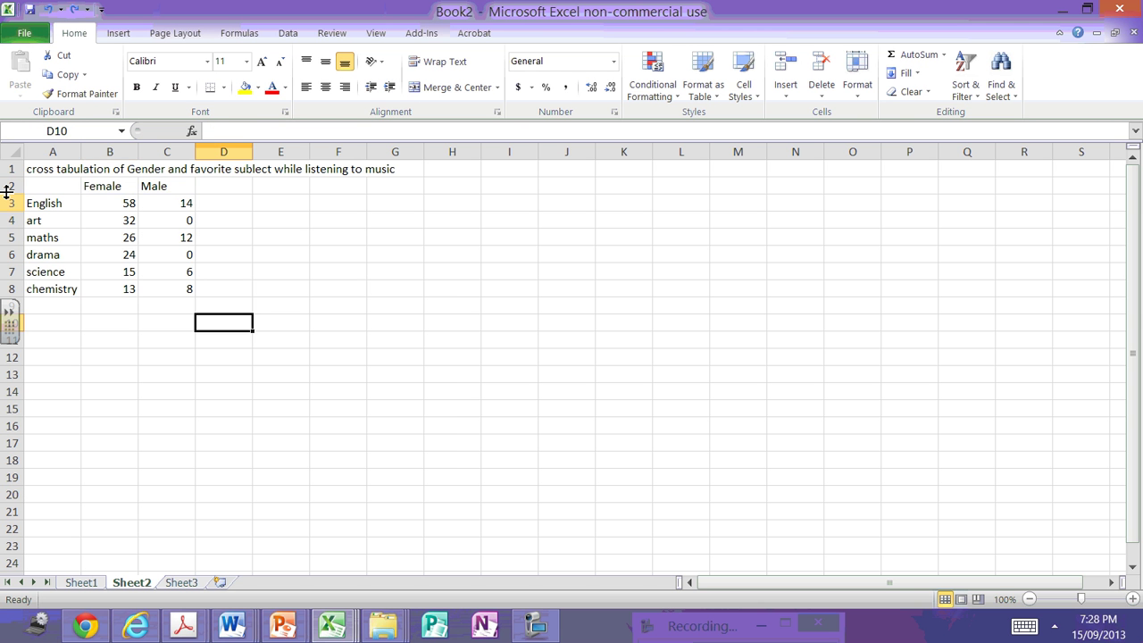
left_click(42, 187)
left_click(33, 171)
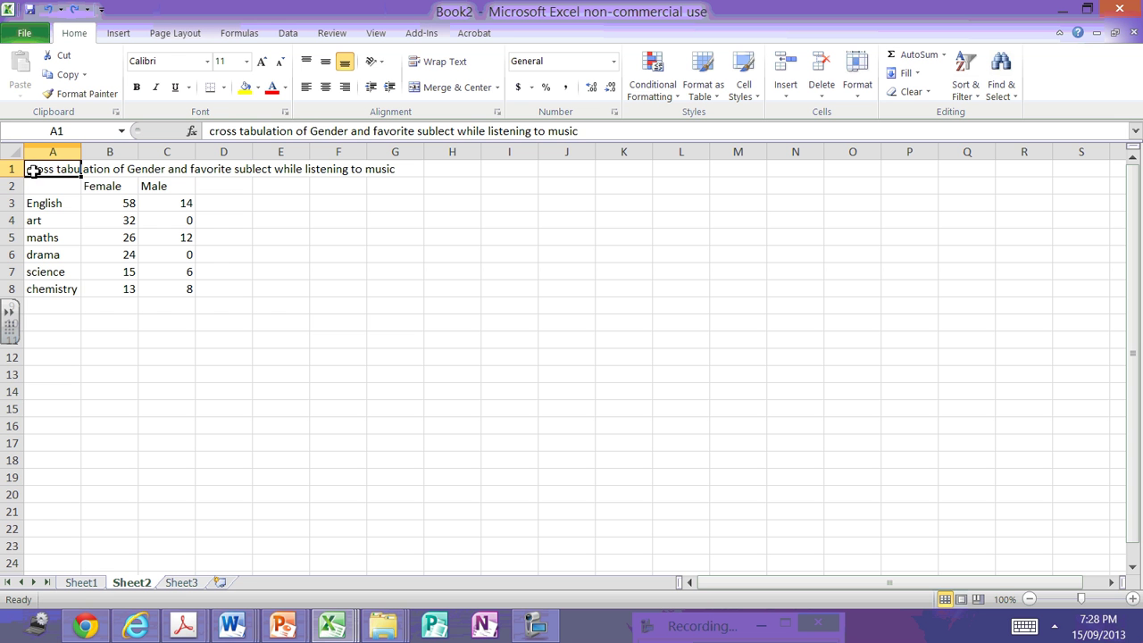
left_click(333, 319)
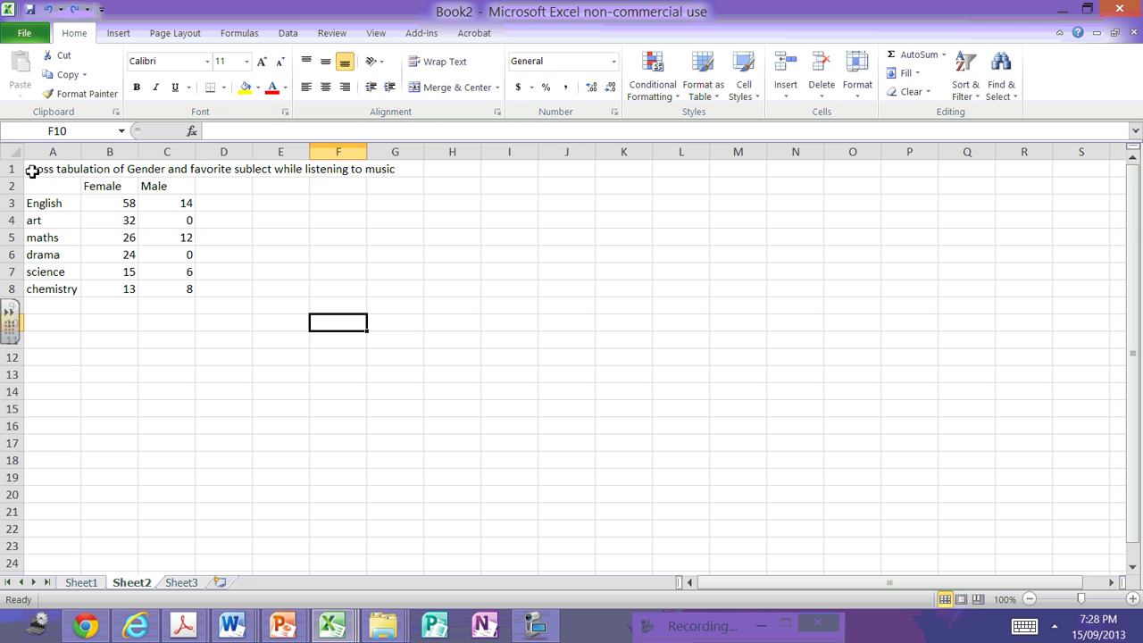
Step: Try a 2-D clustered column chart from A1:C8 again, including the title row, and undo it
left_click_drag(32, 171, 191, 286)
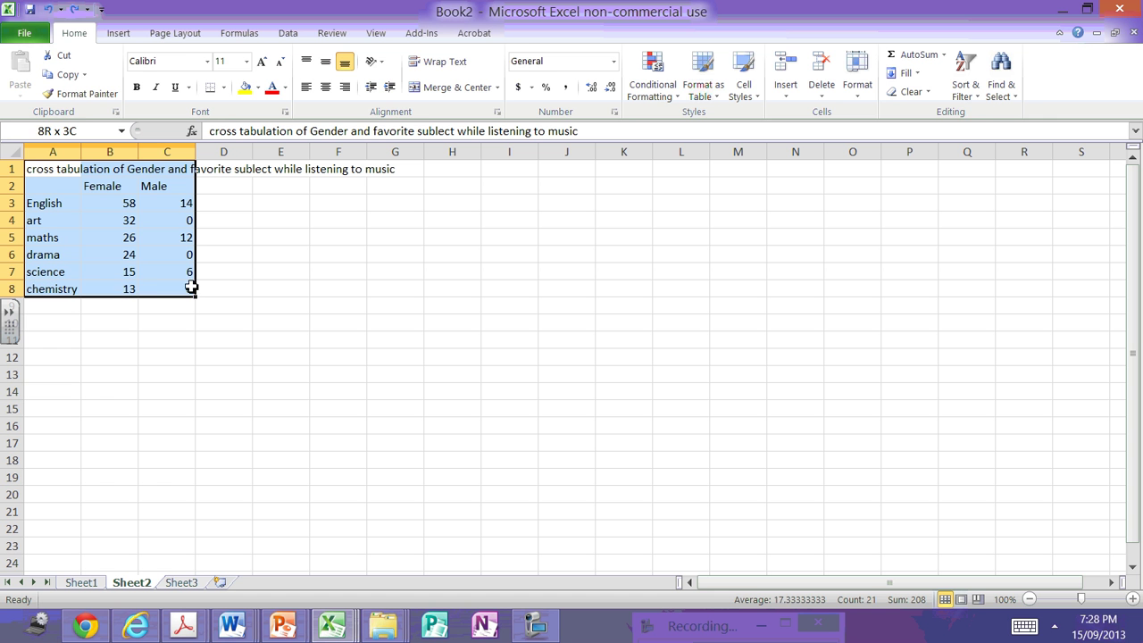
left_click(117, 35)
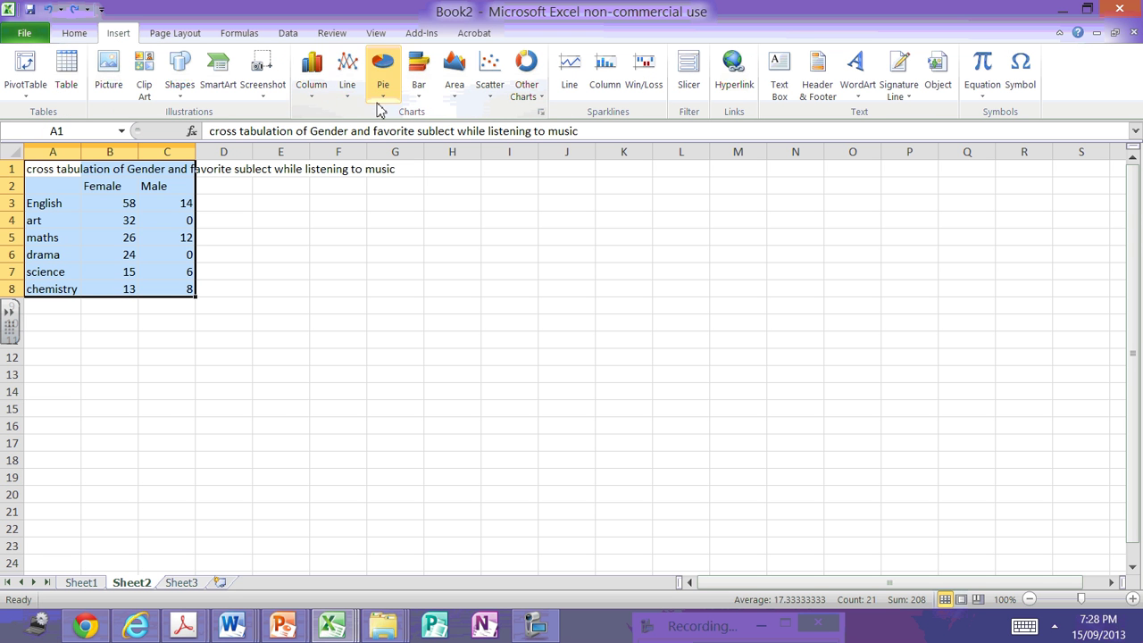
left_click(312, 85)
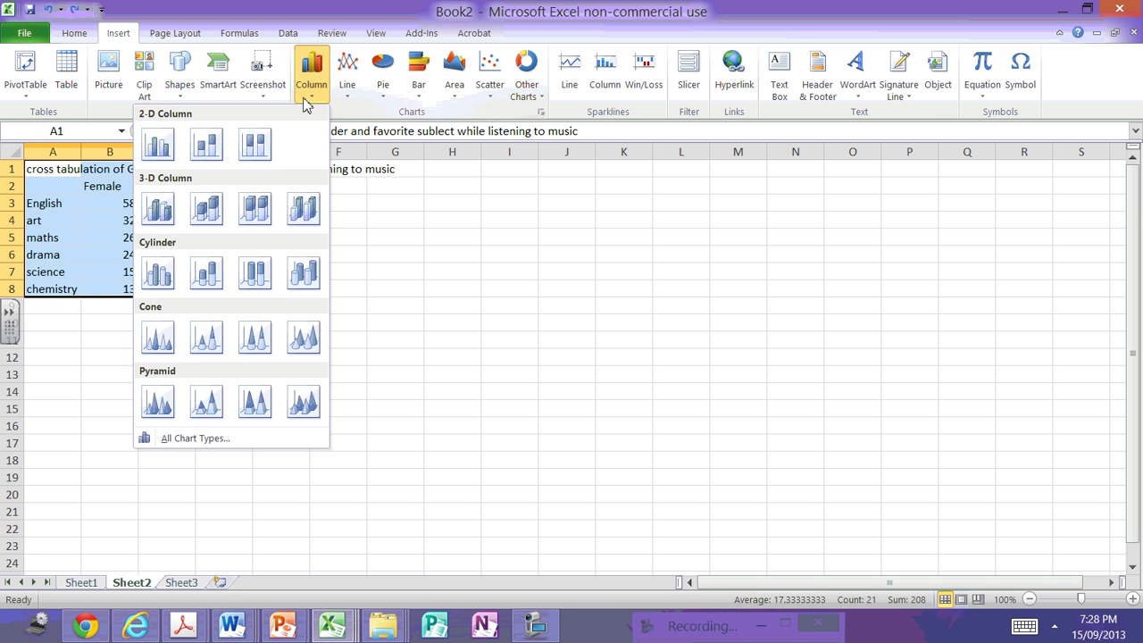
left_click(159, 148)
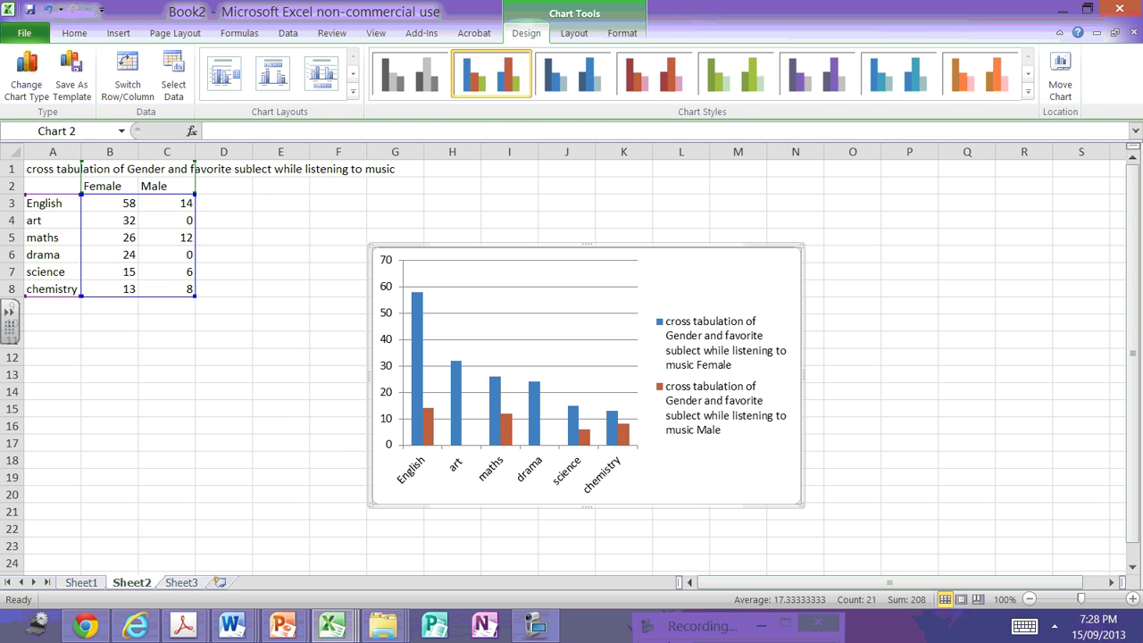
left_click(850, 509)
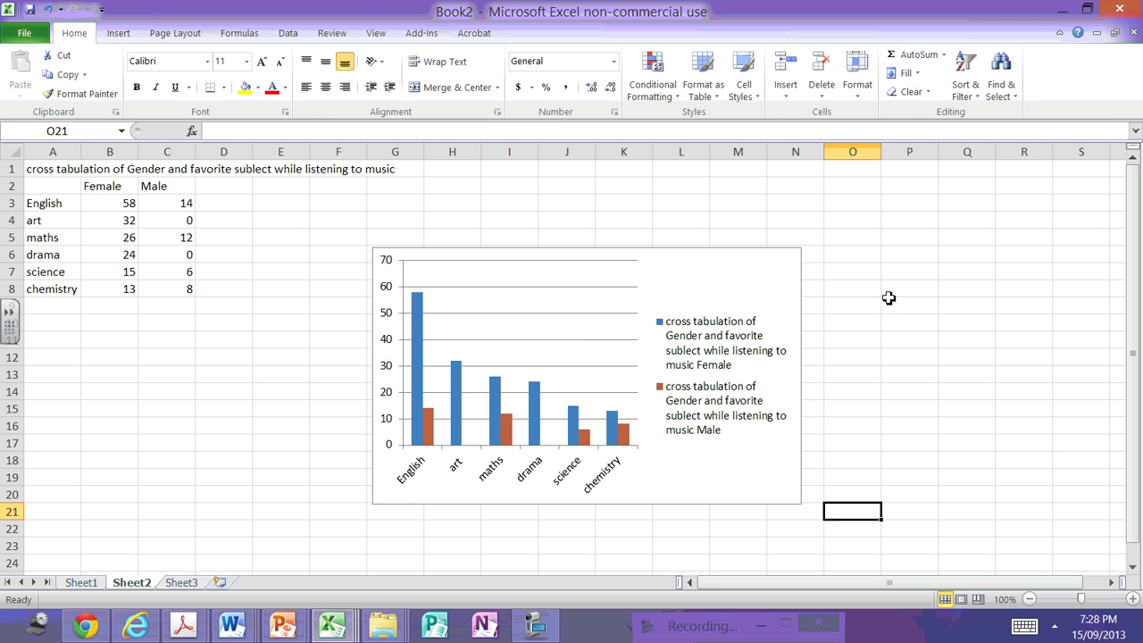
left_click(47, 10)
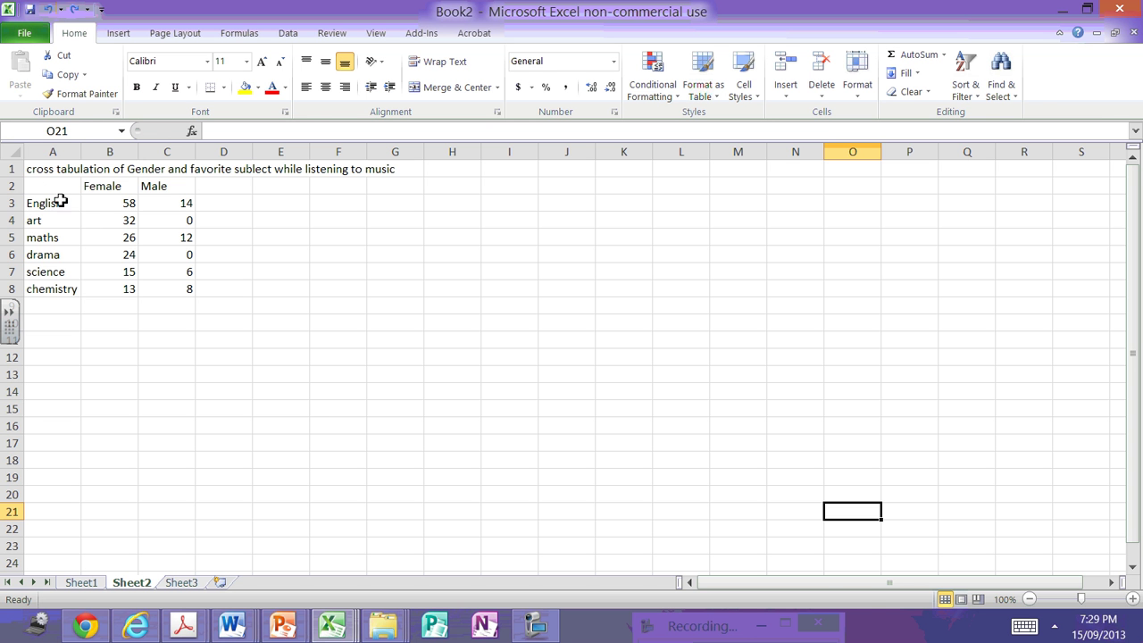
Step: Insert a 2-D clustered column chart from A2:C8, leaving out the title row
left_click_drag(54, 188, 184, 288)
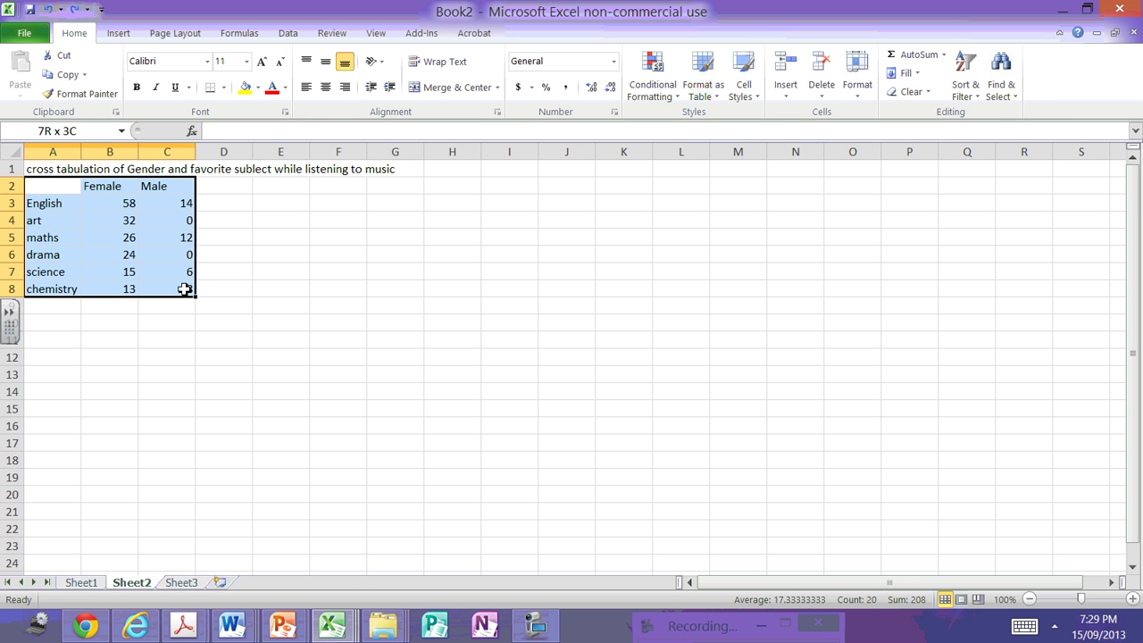
left_click(118, 34)
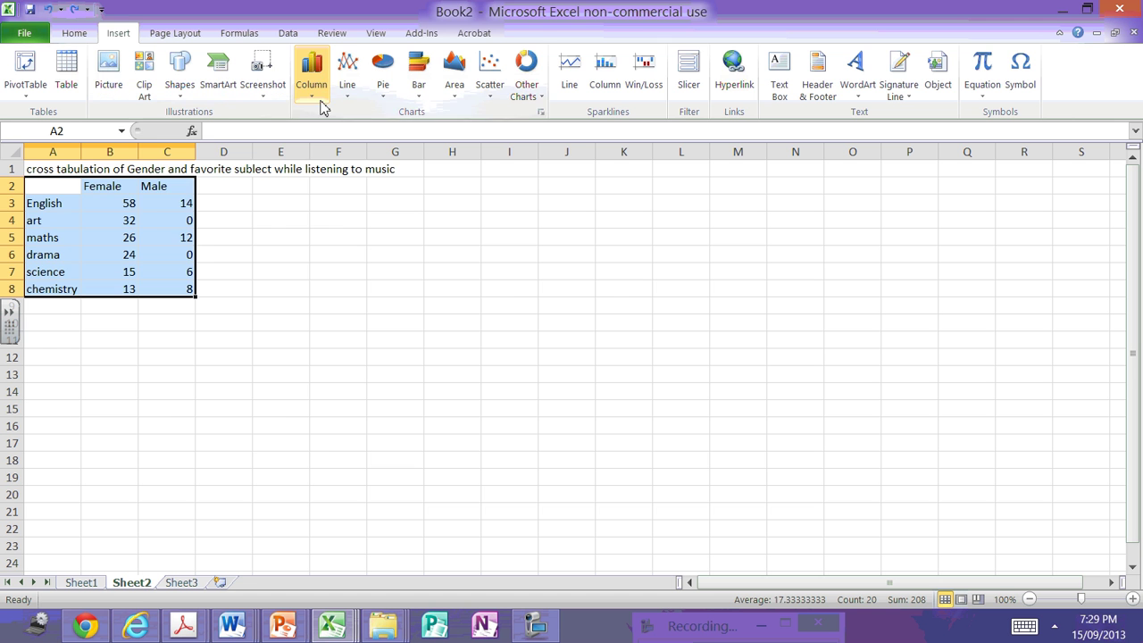
left_click(317, 81)
left_click(157, 144)
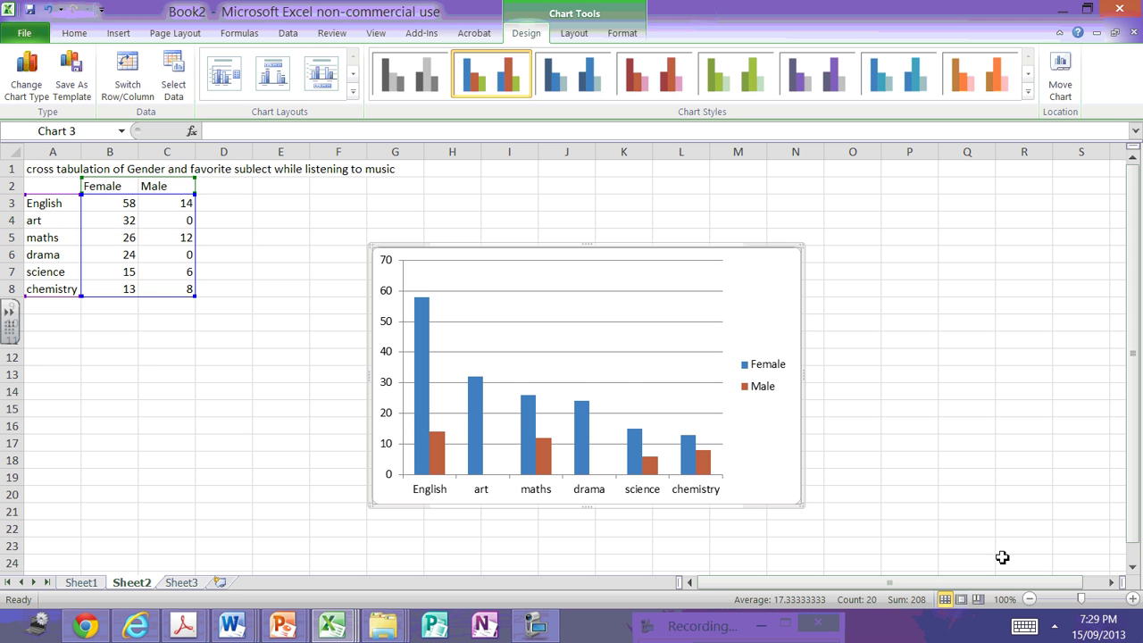
Step: Try a titled chart layout and replace it with one showing data labels above the columns and the legend below
left_click(354, 91)
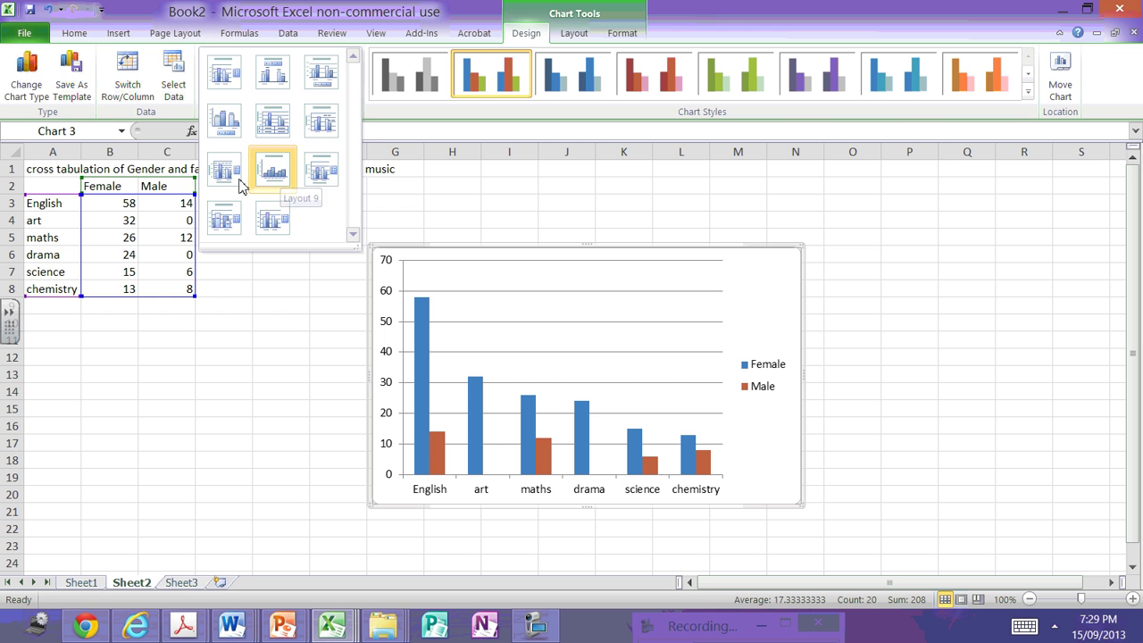
left_click(223, 234)
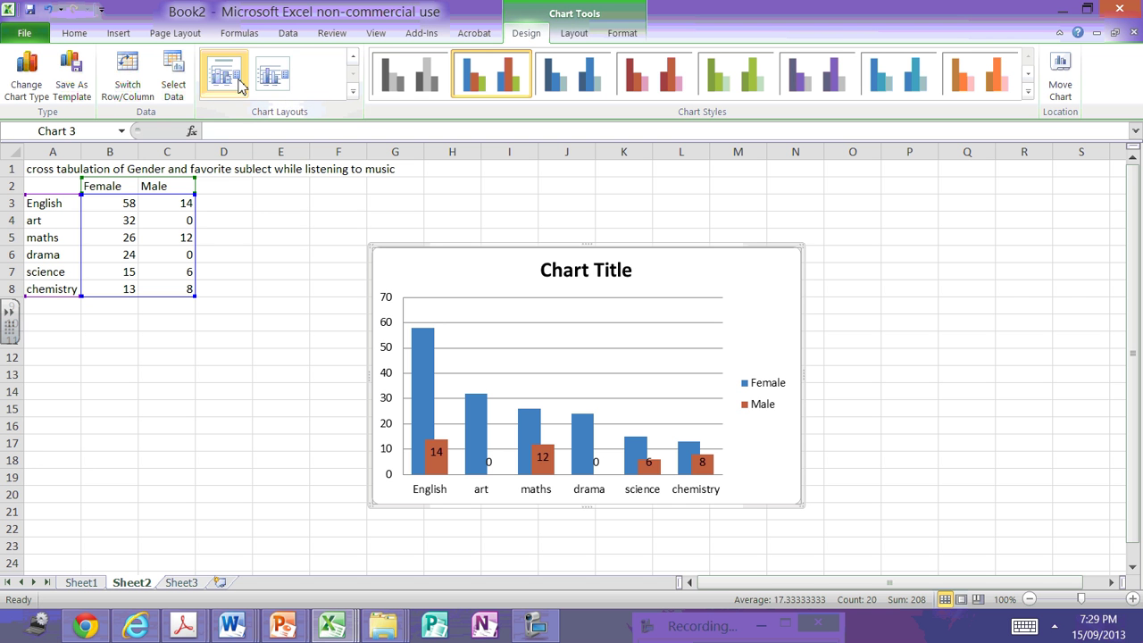
left_click(353, 93)
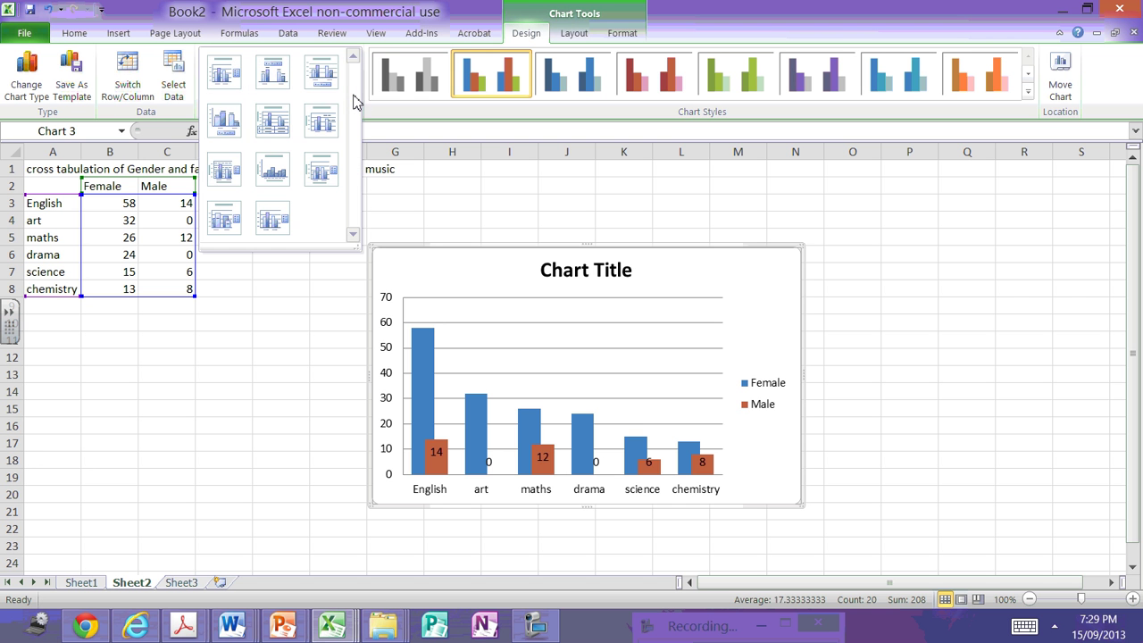
left_click(228, 123)
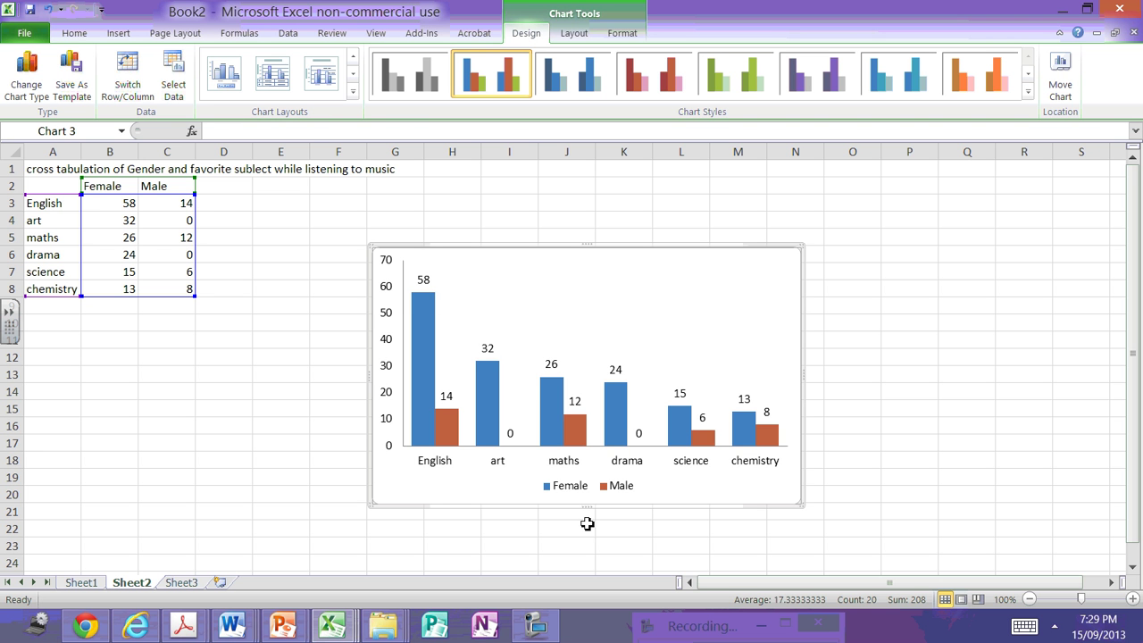
Step: Fill only the Female column for English with light pink chosen from the additional standard fill colours
left_click(428, 346)
left_click(424, 349)
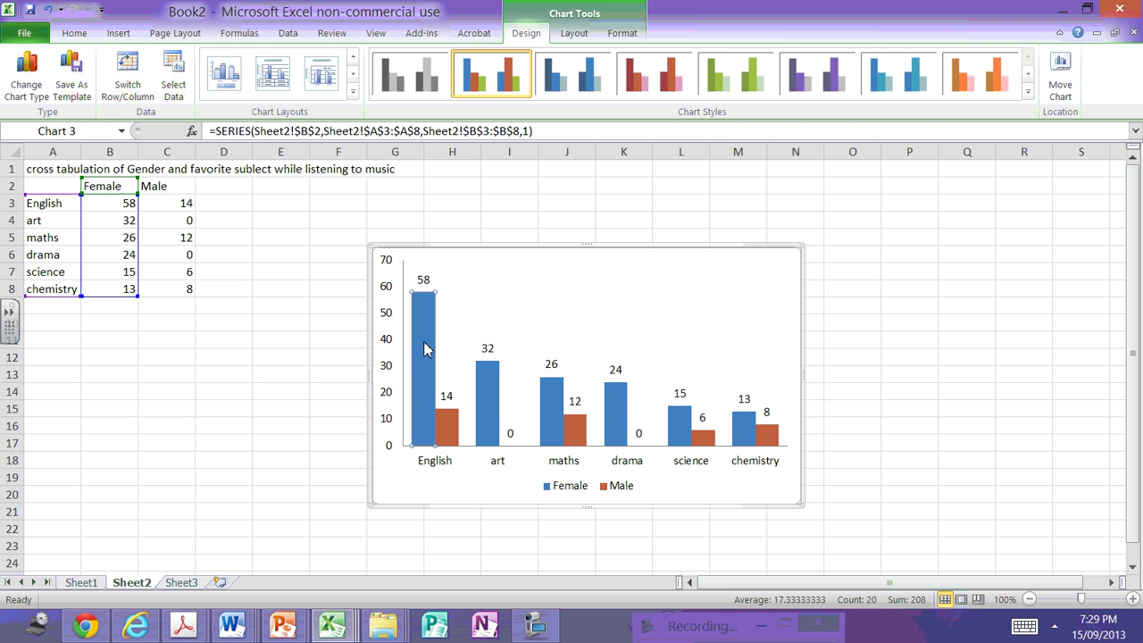
left_click(623, 35)
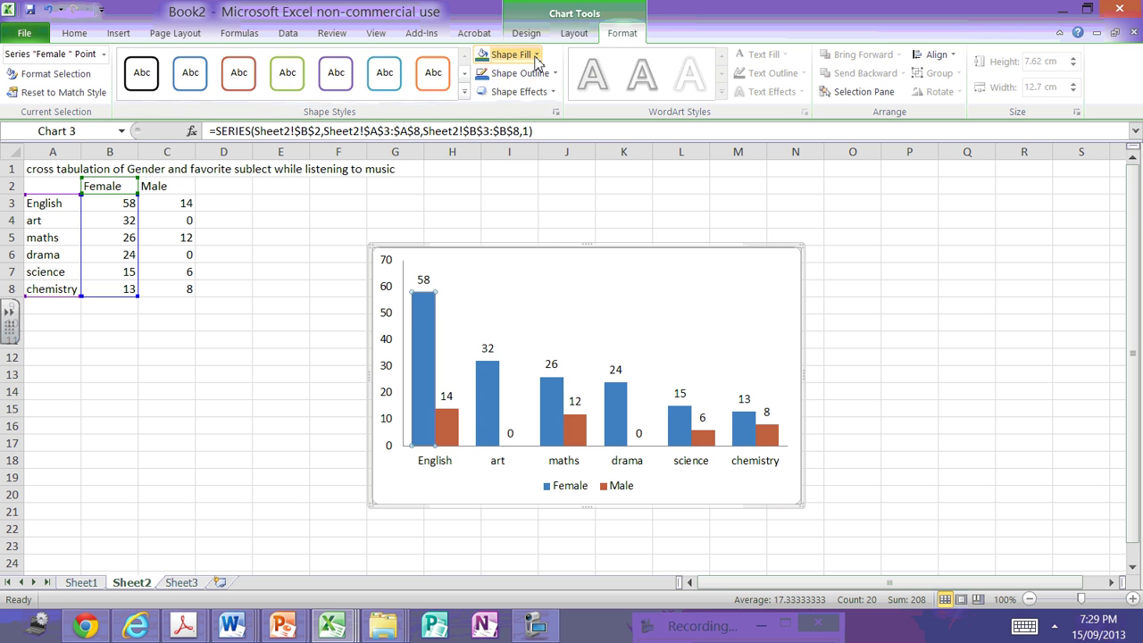
left_click(511, 55)
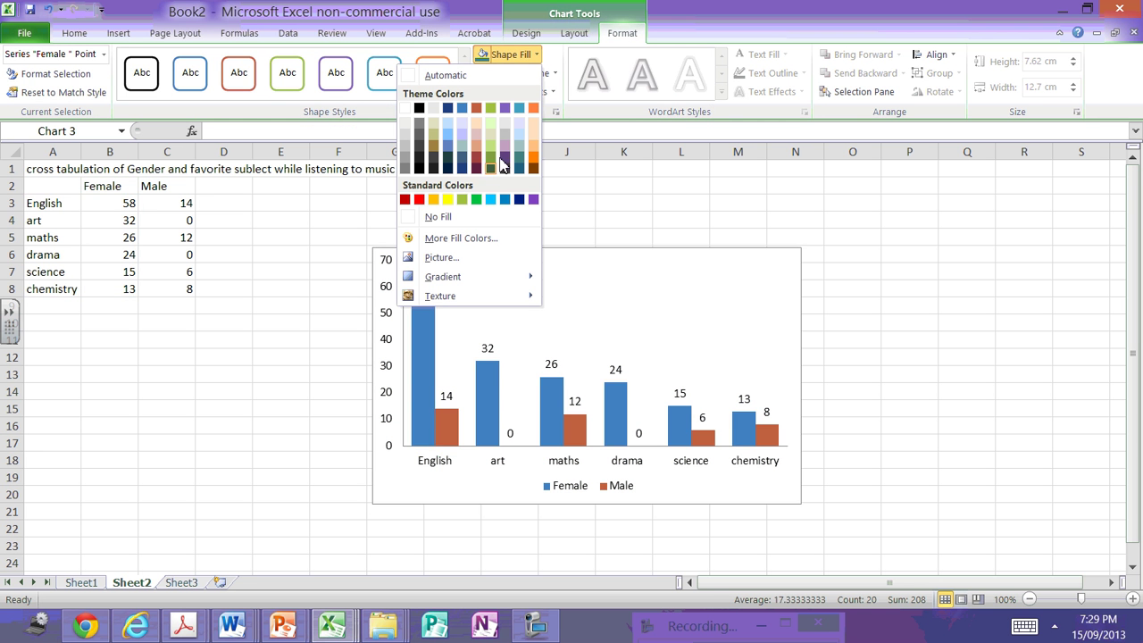
left_click(455, 239)
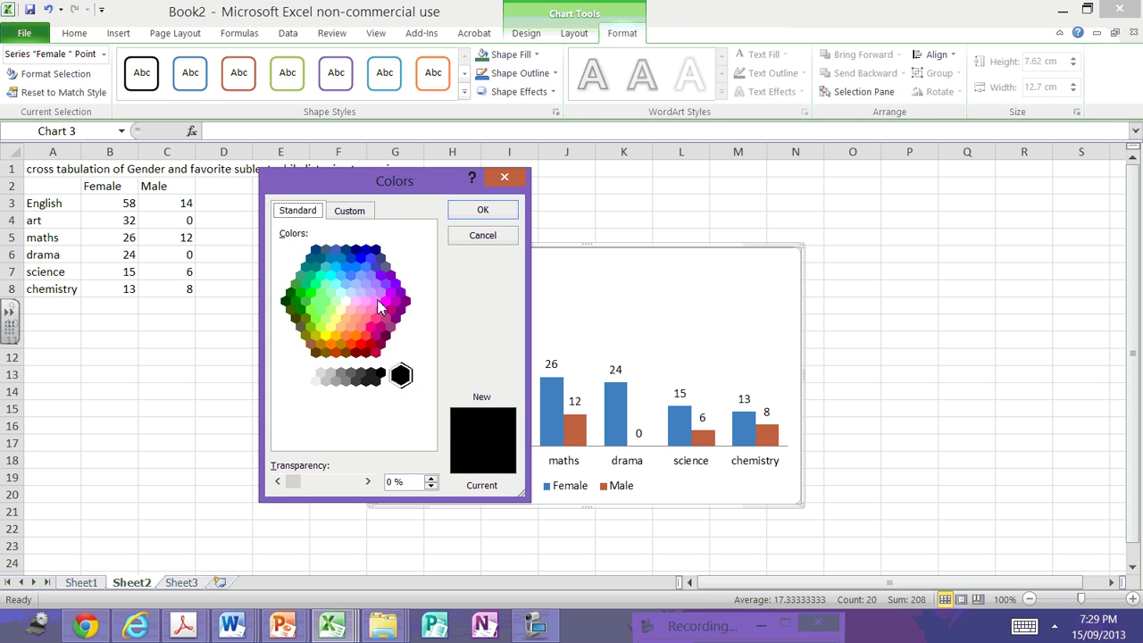
left_click(379, 307)
left_click(485, 213)
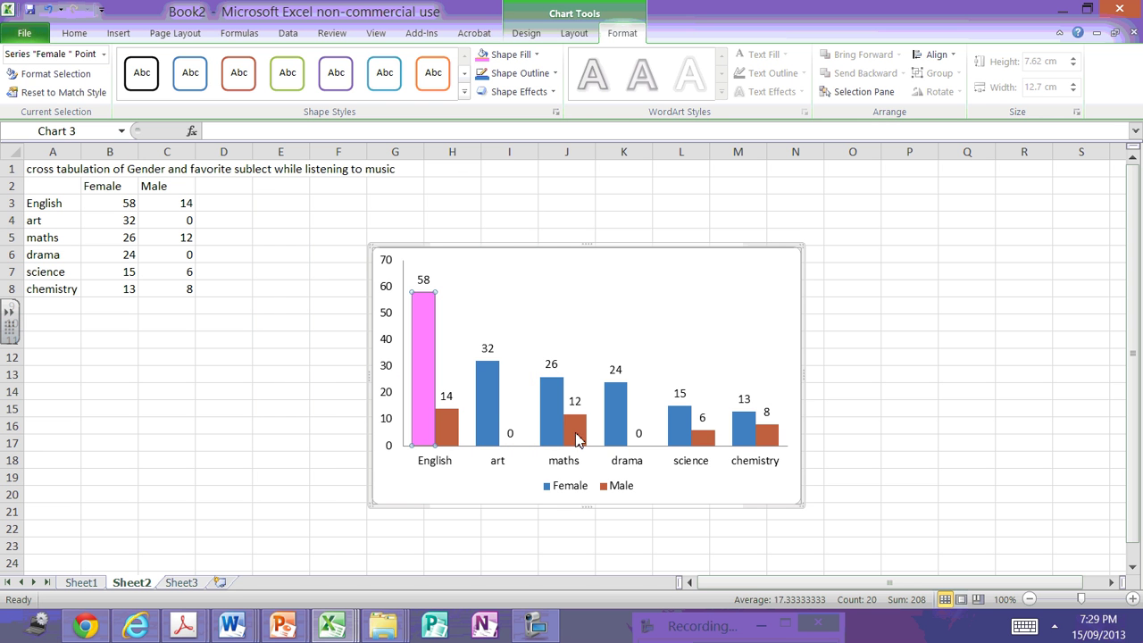
Step: Fill the whole Male series with the standard light blue colour
left_click(450, 427)
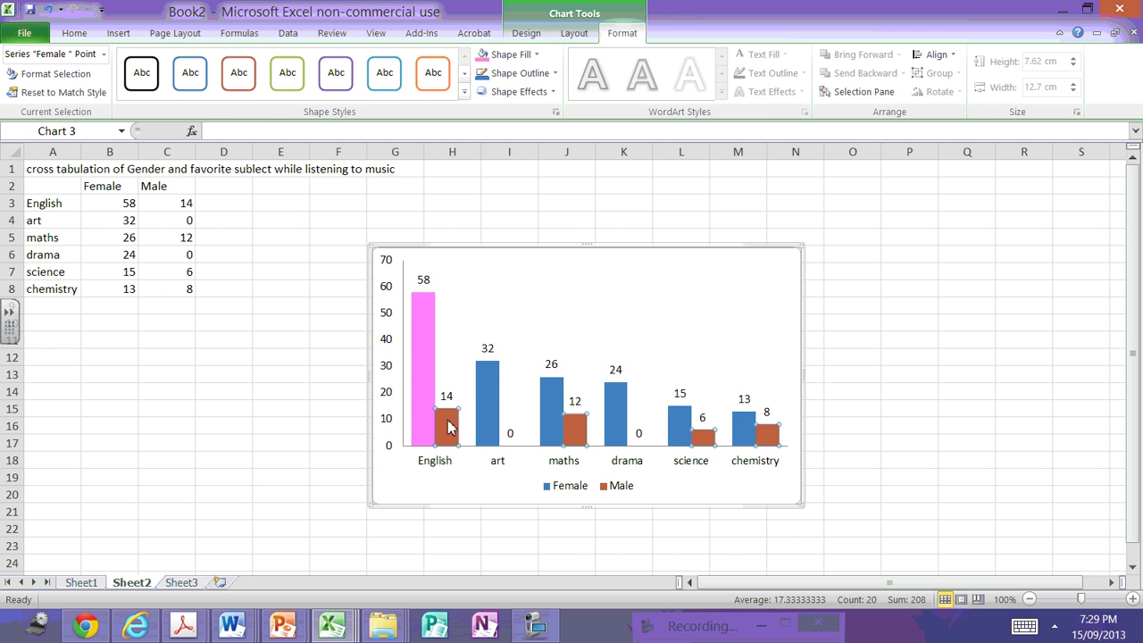
double_click(449, 426)
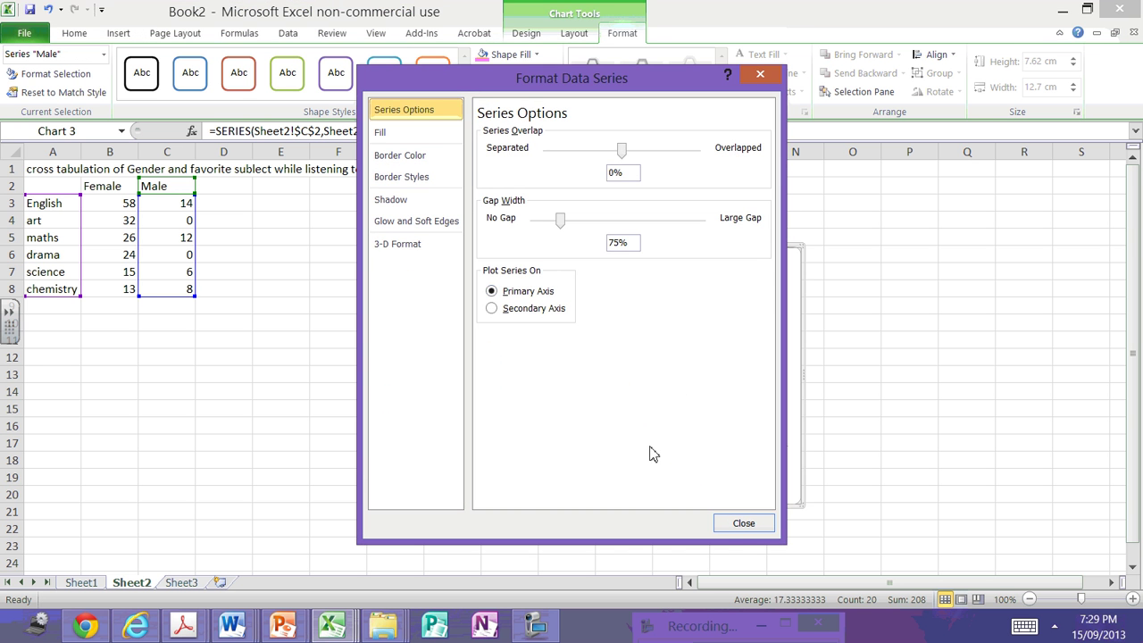
left_click(726, 524)
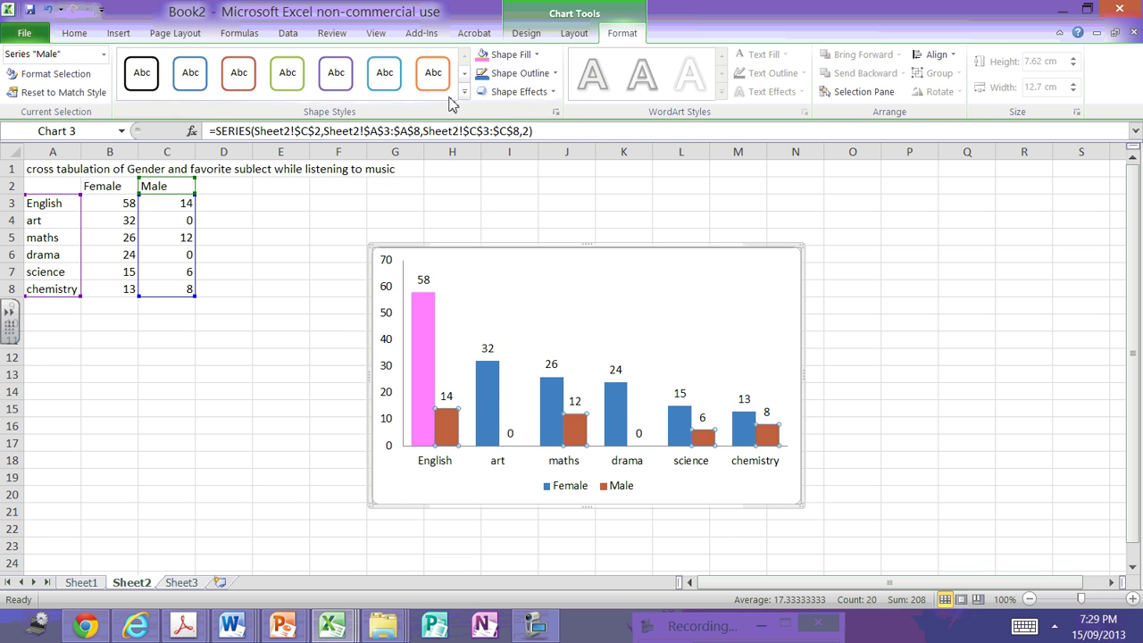
left_click(537, 56)
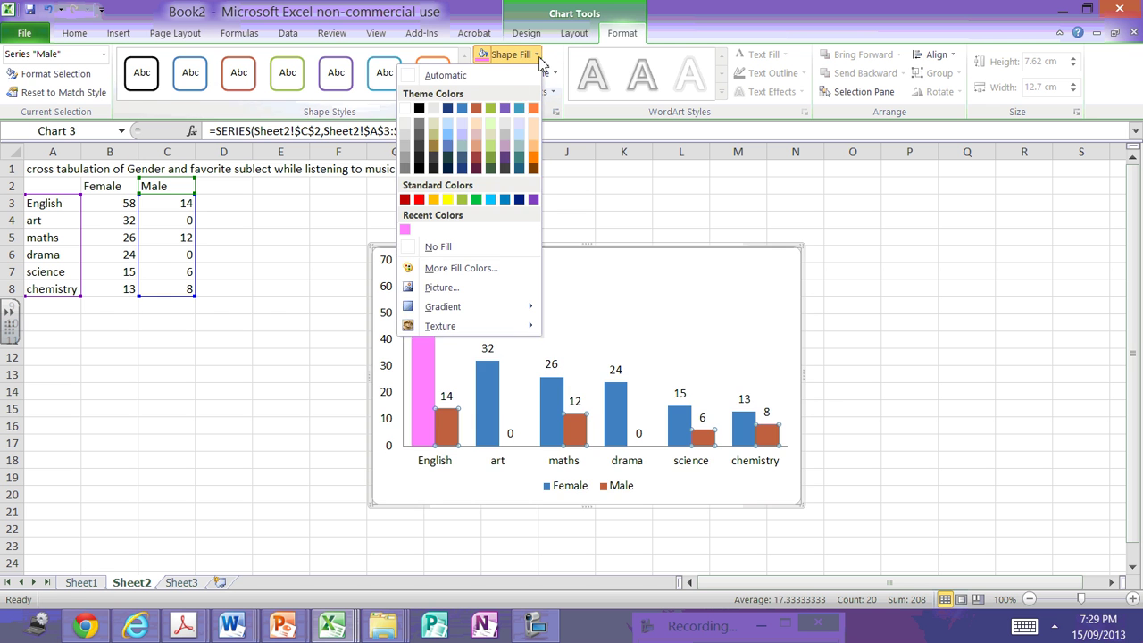
left_click(491, 200)
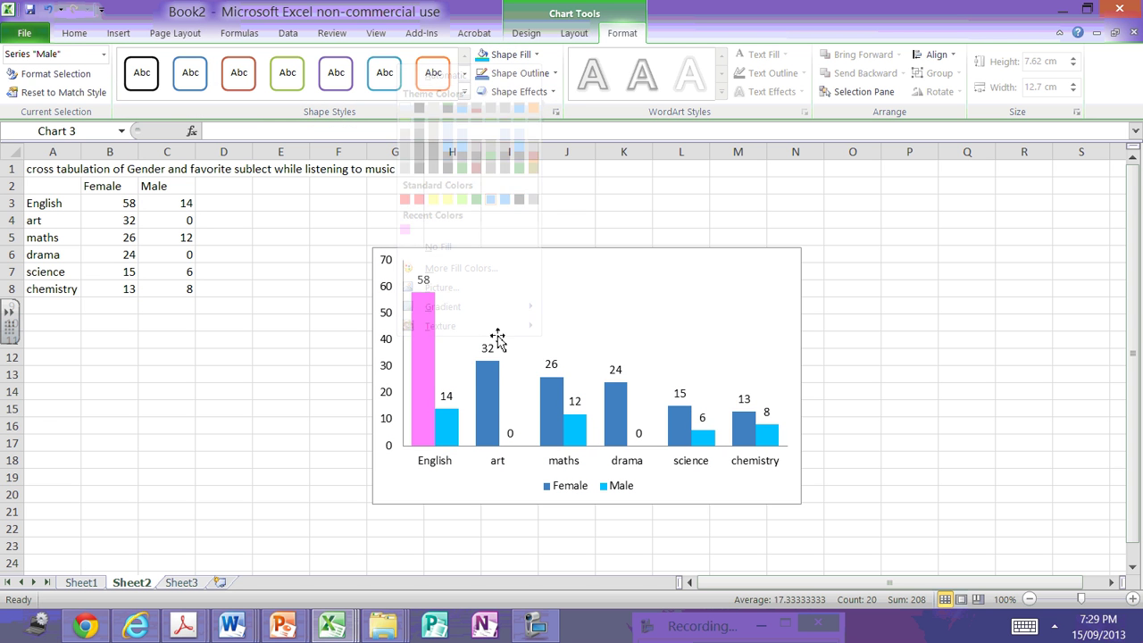
Step: Fill the whole Female series with the recently used pink and deselect the chart
left_click(485, 385)
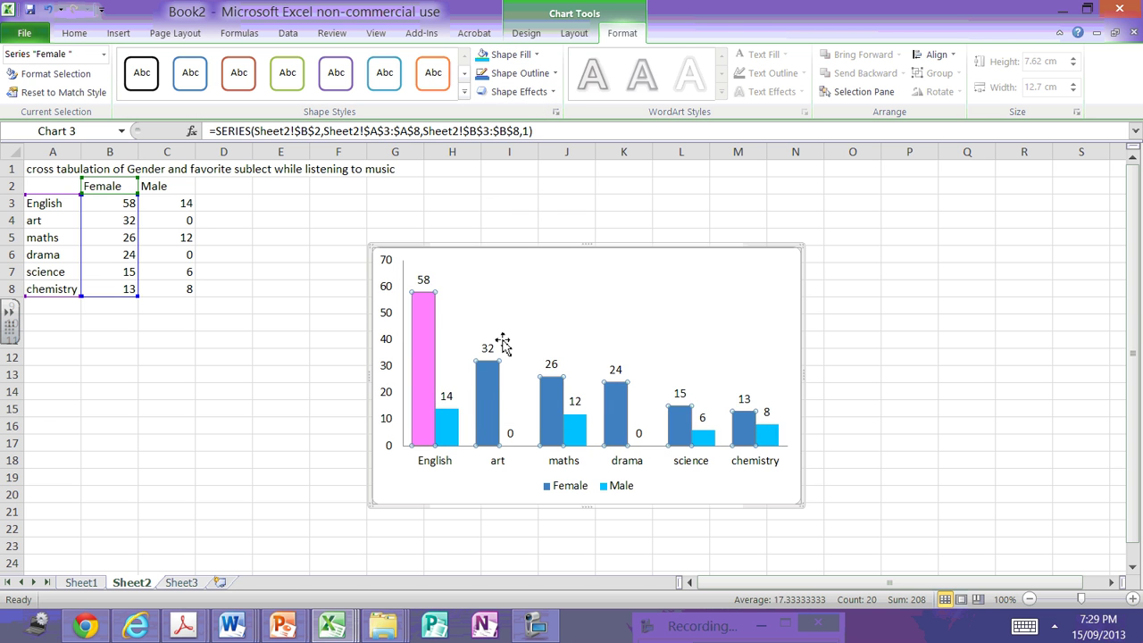
left_click(536, 56)
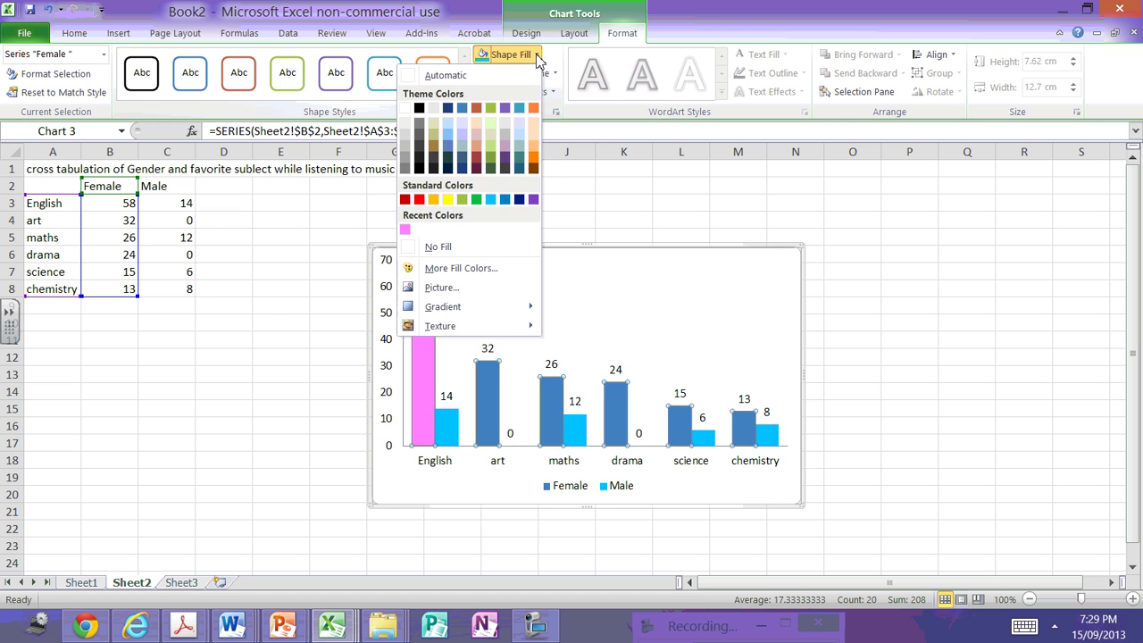
left_click(406, 231)
left_click(958, 357)
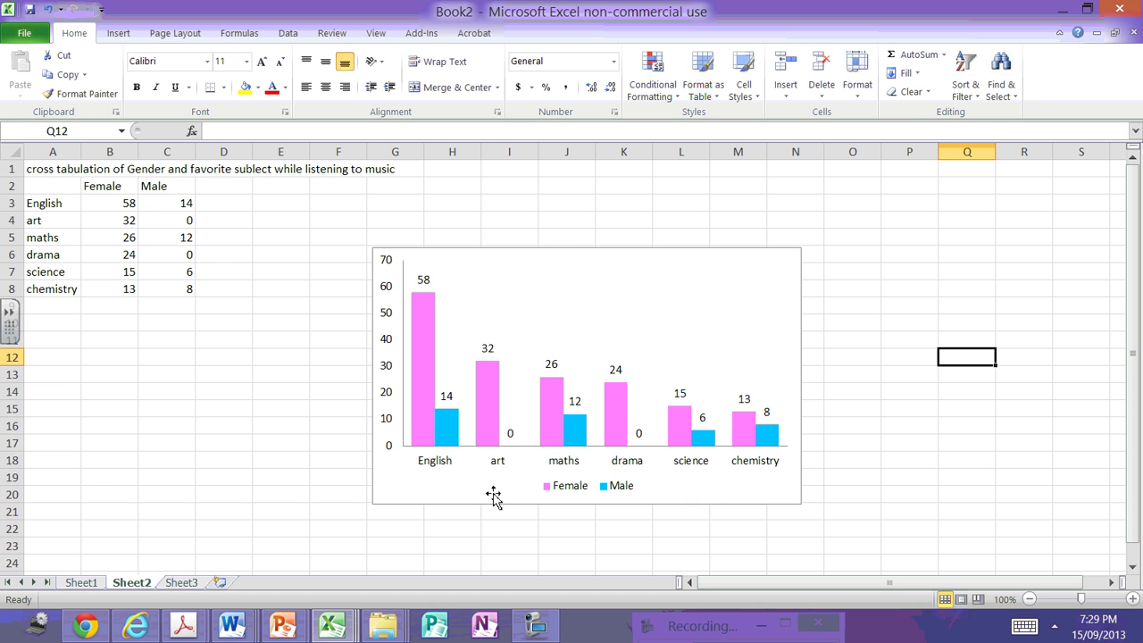
Step: Stretch the chart upward to about 8.52 cm high and try drawing a text box across its upper plot area
left_click(551, 252)
left_click_drag(593, 235, 592, 208)
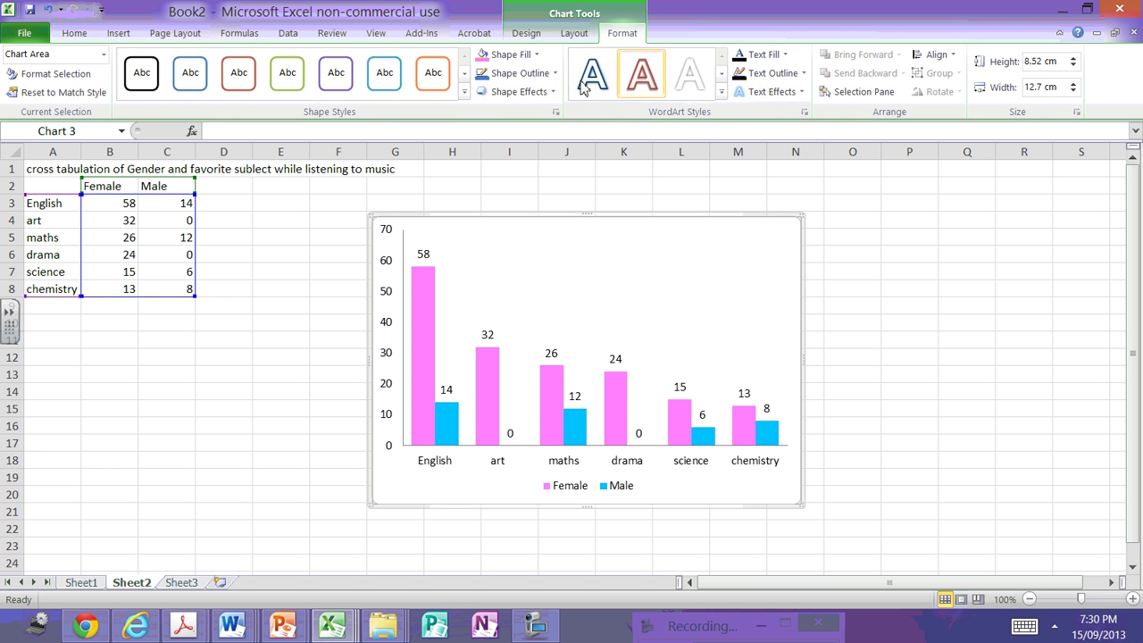
left_click(523, 38)
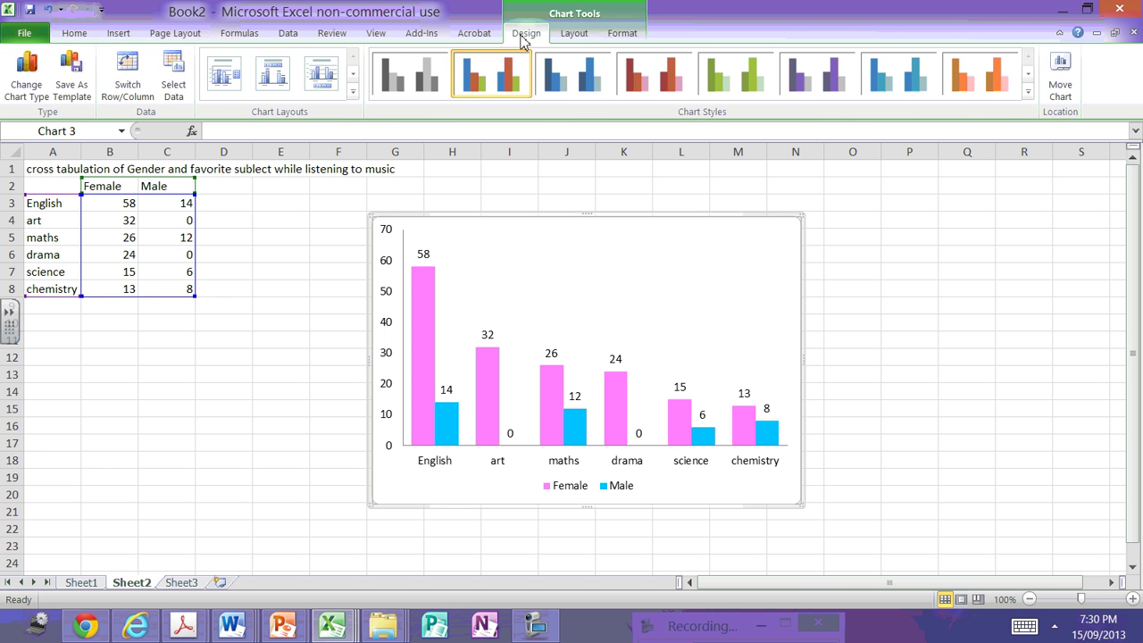
left_click(570, 35)
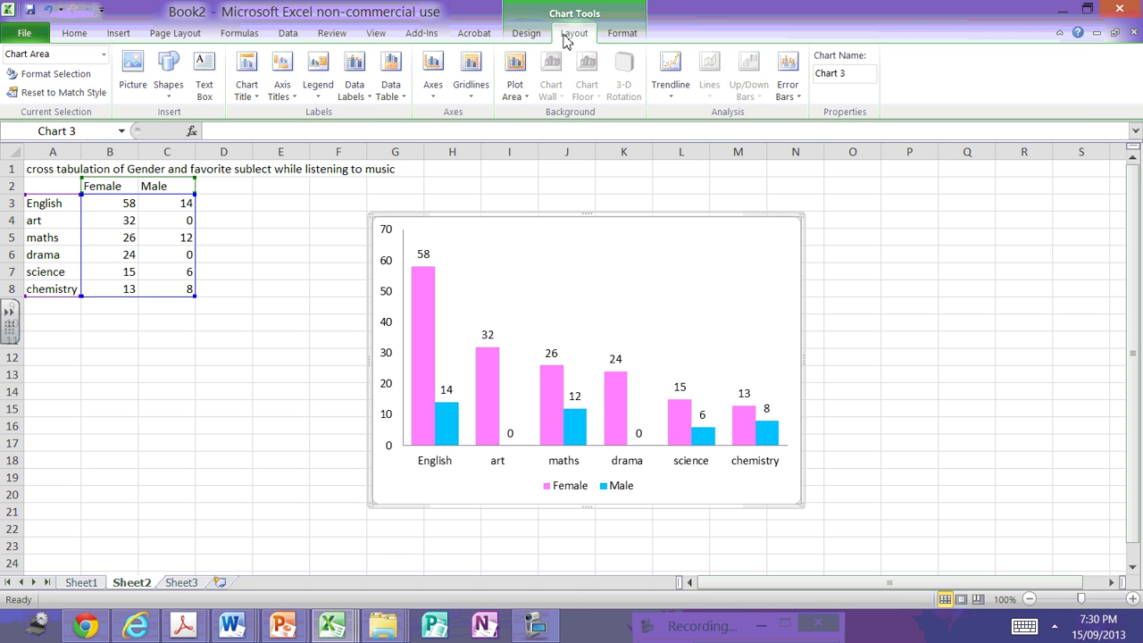
left_click(205, 65)
left_click_drag(488, 229, 768, 264)
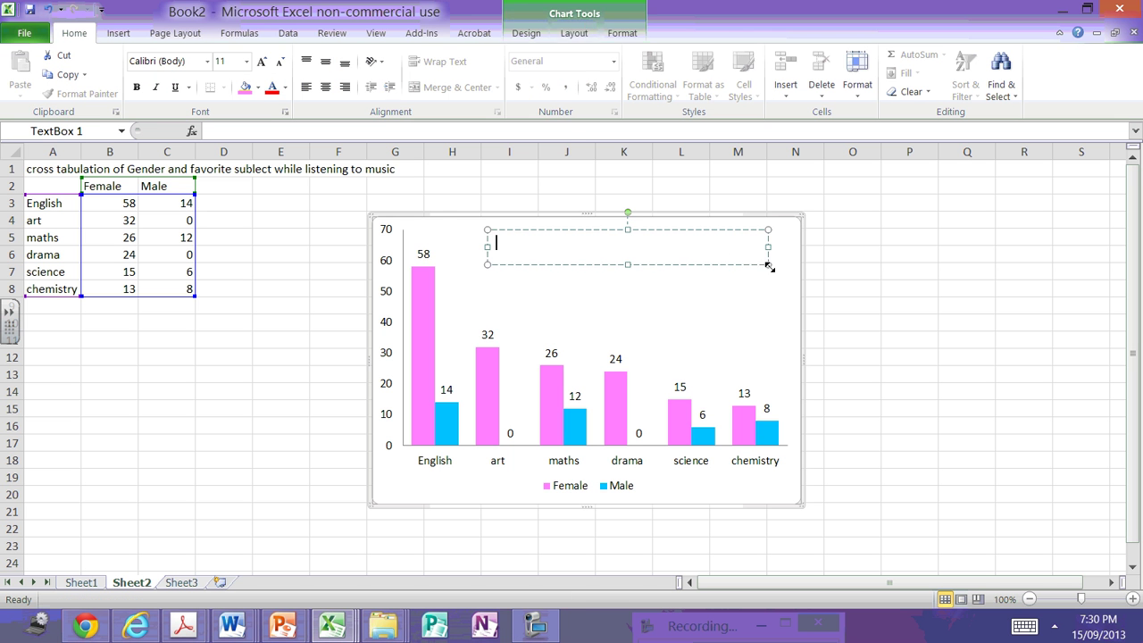
Step: Copy the full title text from cell A1
left_click(38, 169)
left_click_drag(206, 131, 601, 128)
key("ctrl+c")
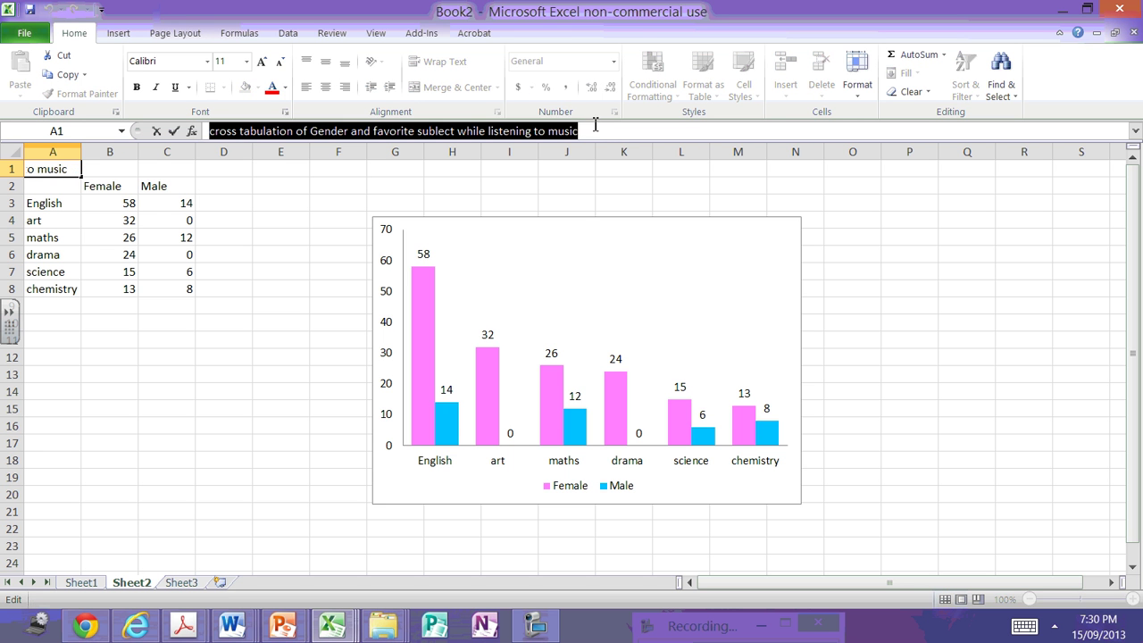
Step: Stretch the chart's upper edge further up to about the top of row 3
left_click(584, 248)
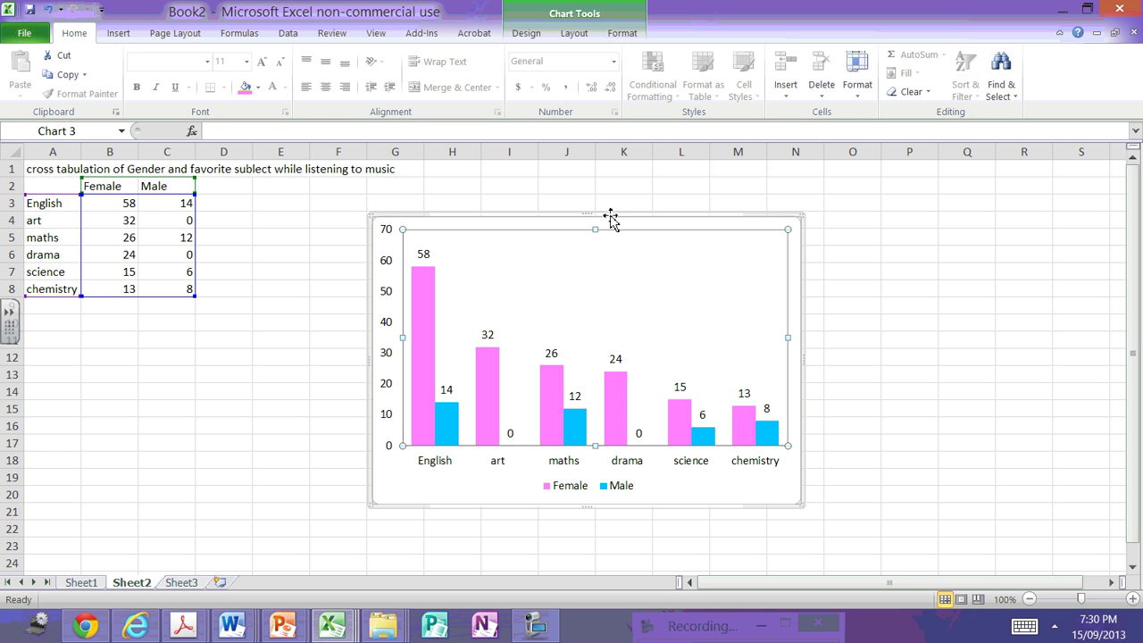
left_click(598, 221)
left_click_drag(590, 217, 591, 193)
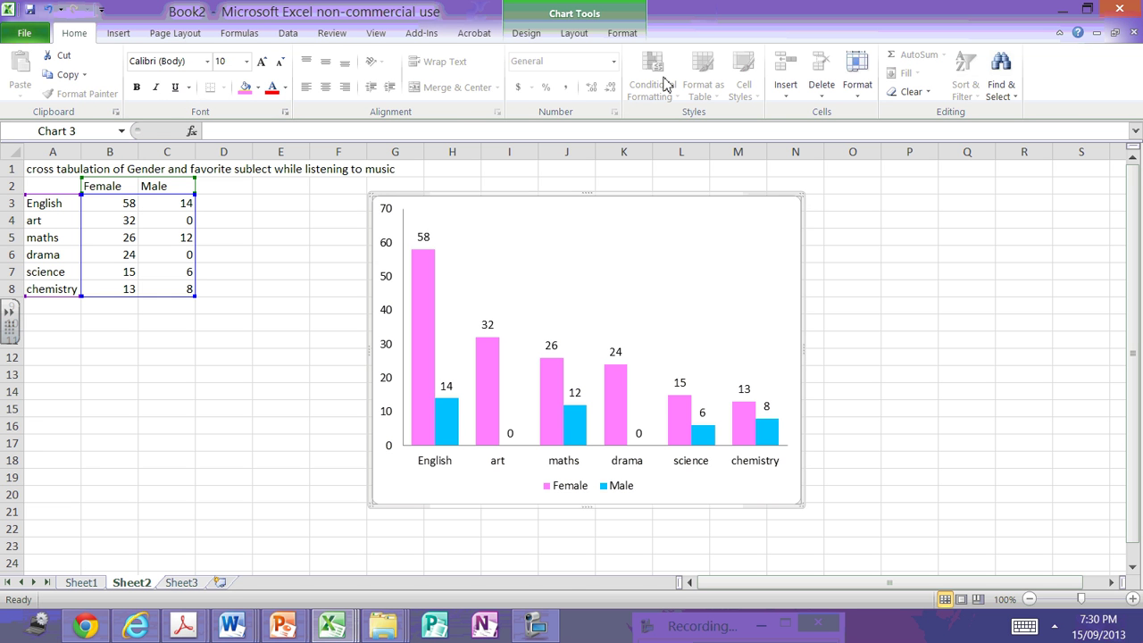
Step: Add a text box across the chart's upper plot area and paste the copied cross tabulation title into it
left_click(578, 36)
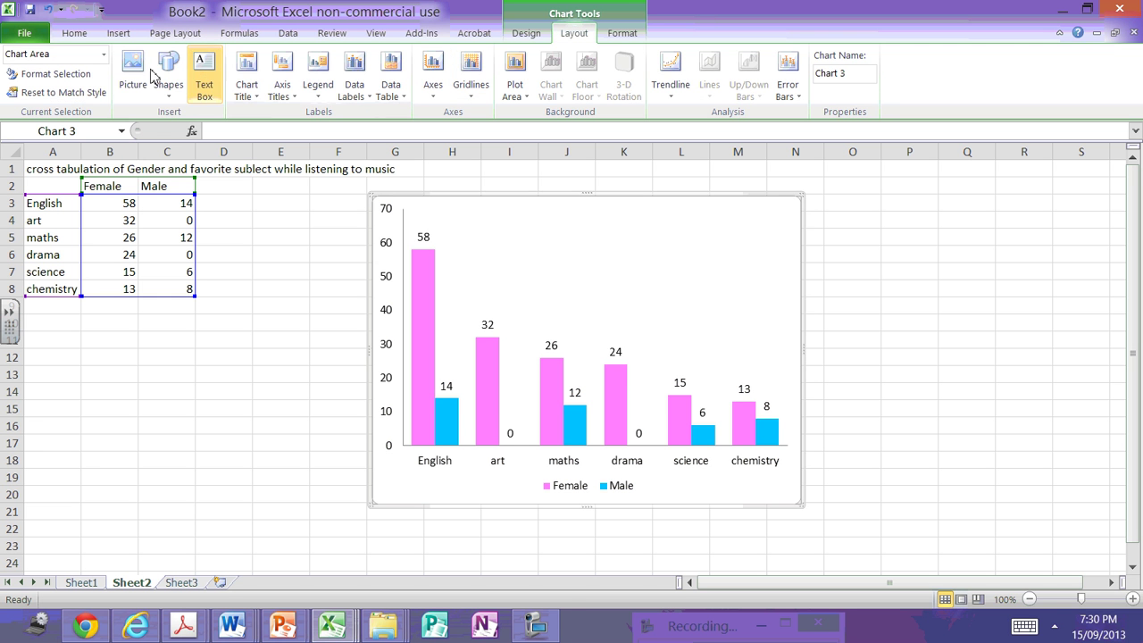
left_click(204, 77)
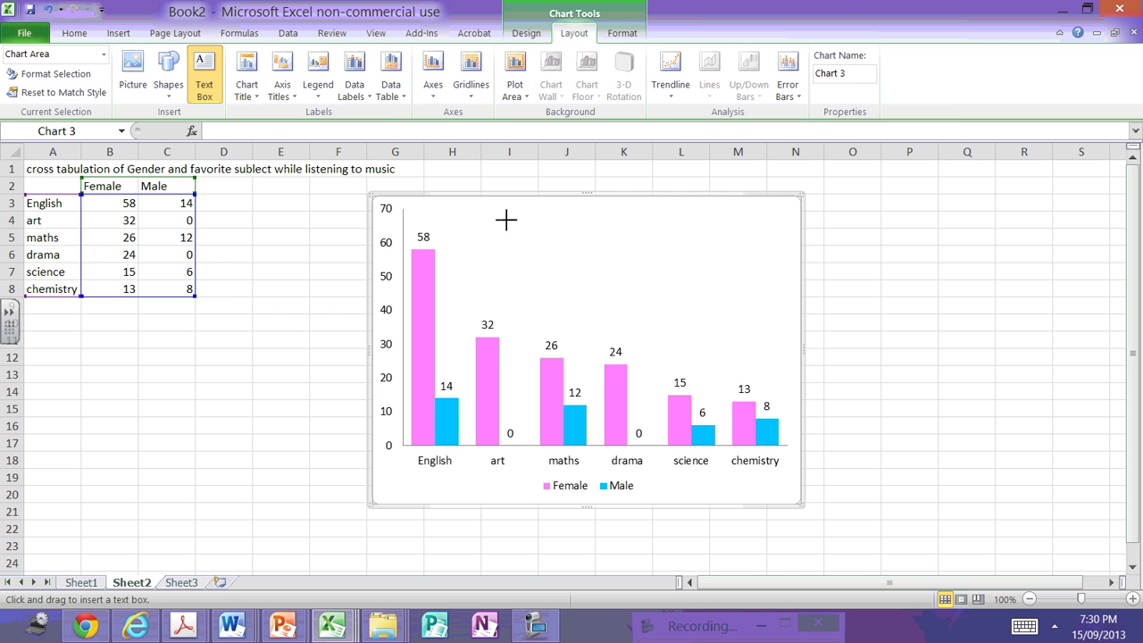
left_click_drag(487, 209, 754, 257)
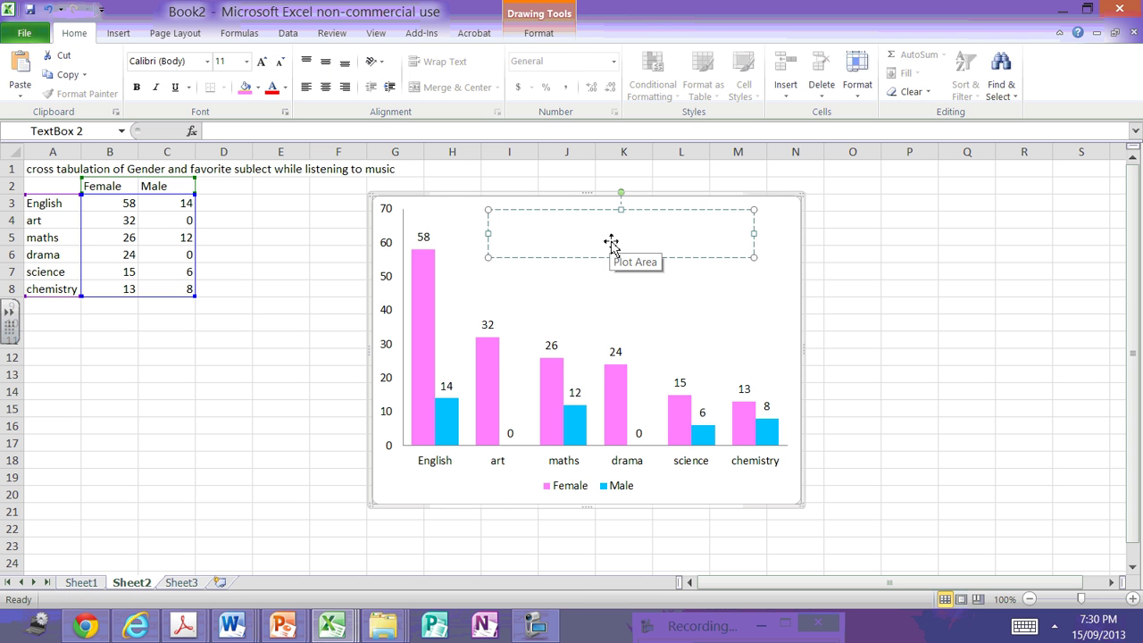
key("ctrl+v")
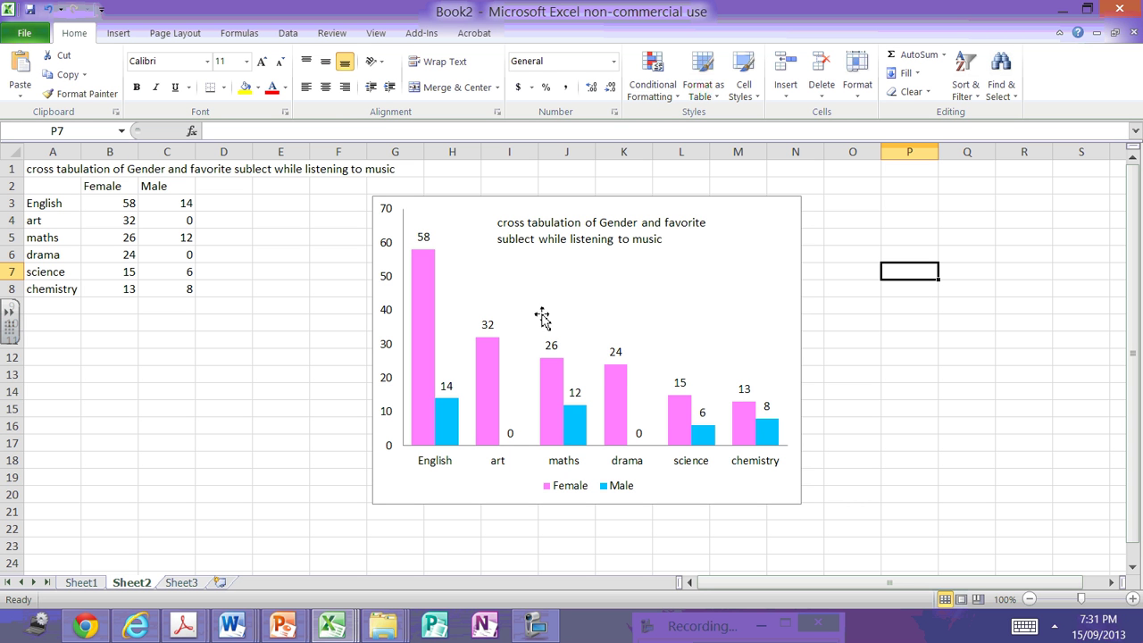
left_click(1034, 342)
Step: Compare the female and male columns for English, art and maths in the chart
left_click(571, 326)
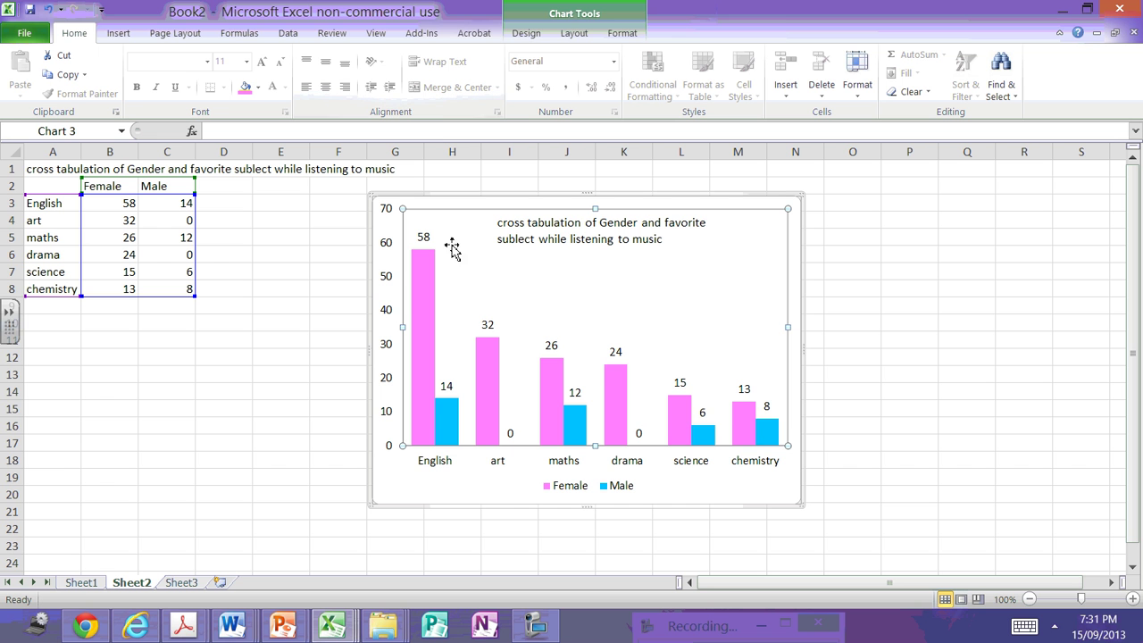
left_click(13, 321)
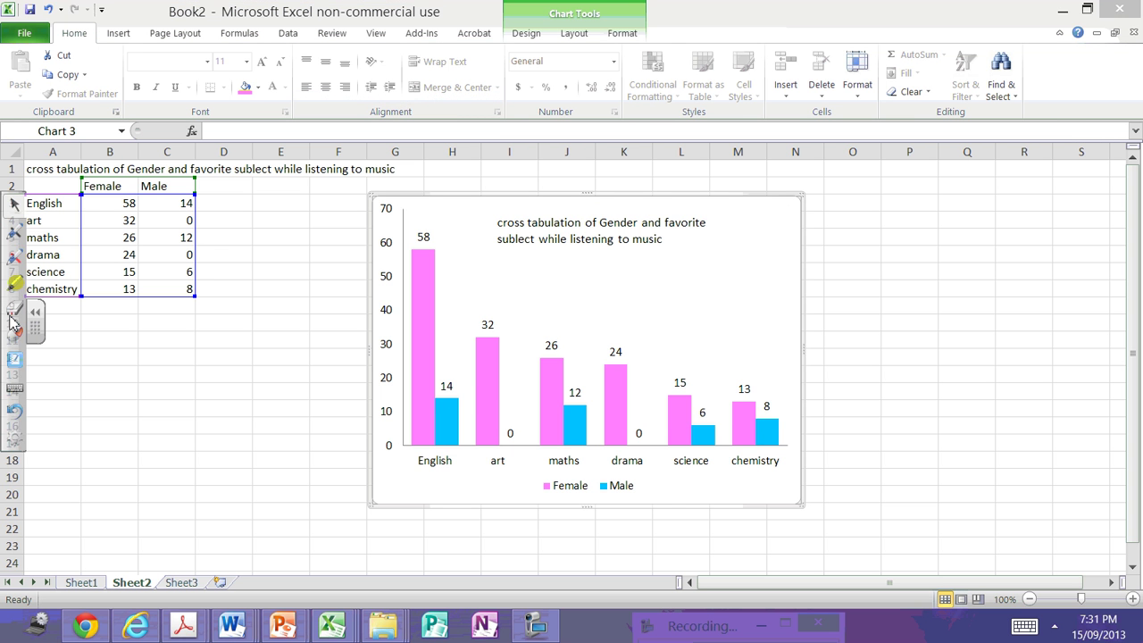
left_click(14, 284)
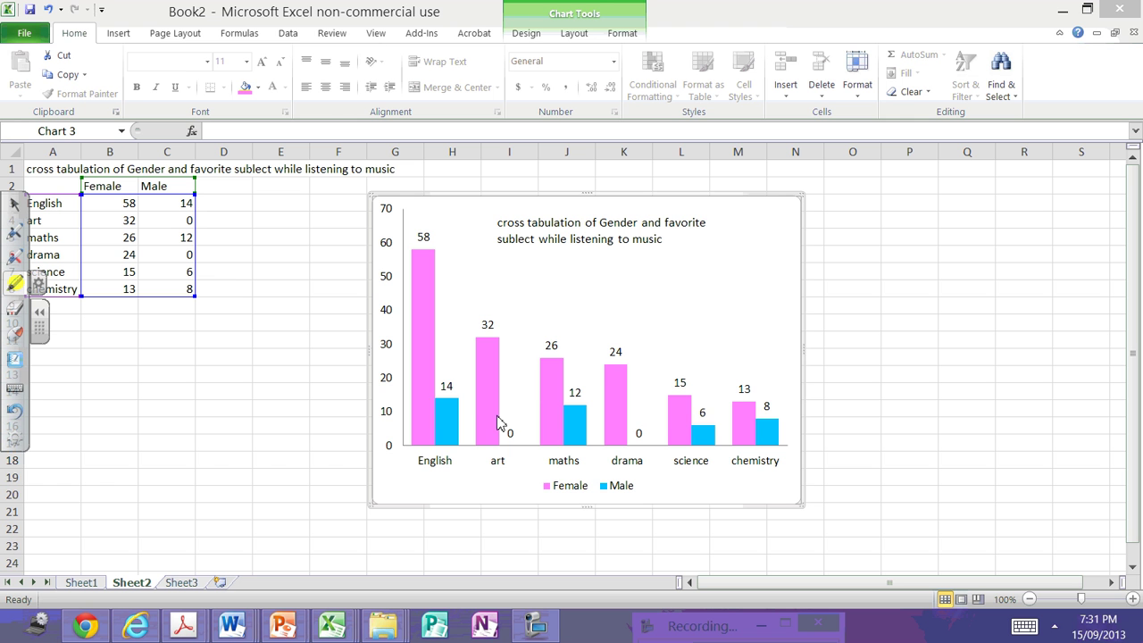
mouse_move(446, 438)
left_click_drag(432, 422, 584, 394)
mouse_move(427, 336)
mouse_move(440, 420)
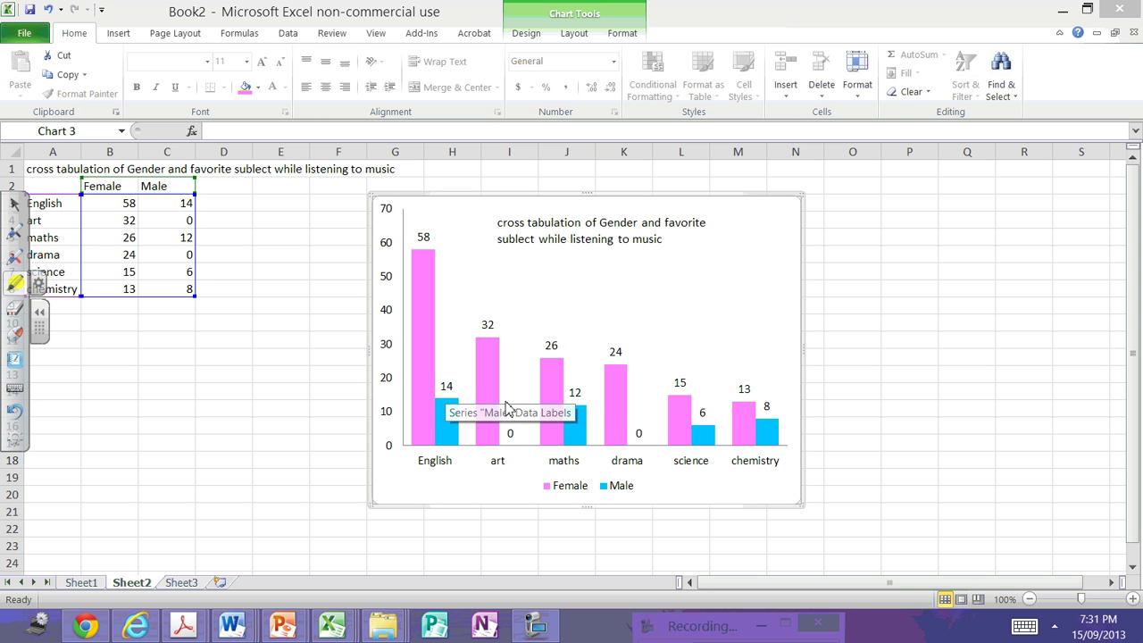
mouse_move(495, 354)
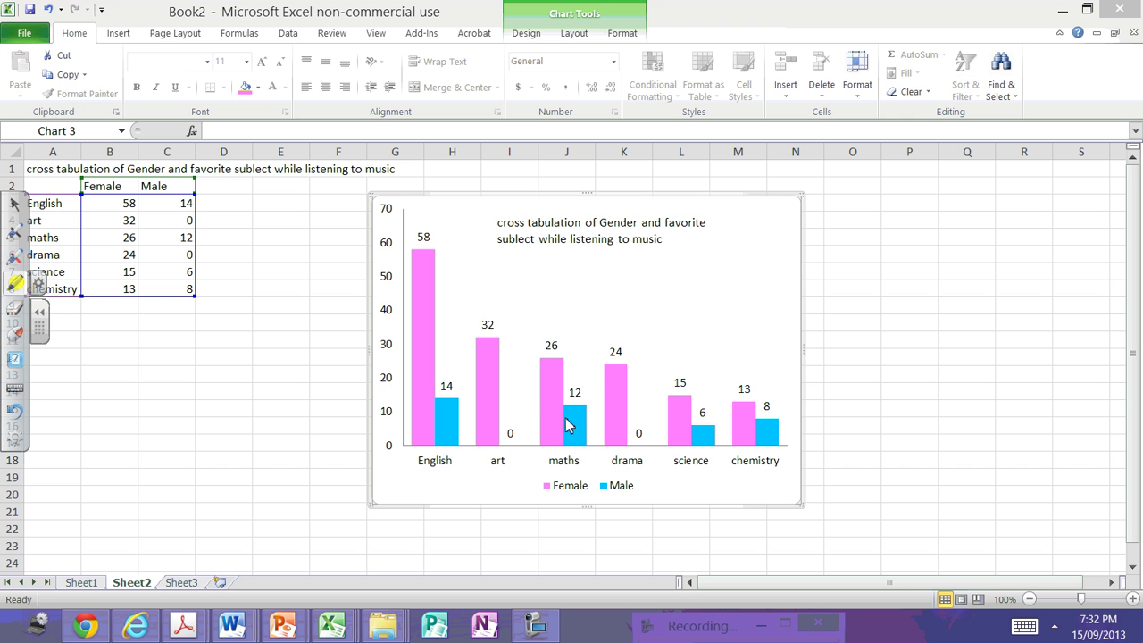
mouse_move(571, 431)
mouse_move(549, 402)
mouse_move(230, 625)
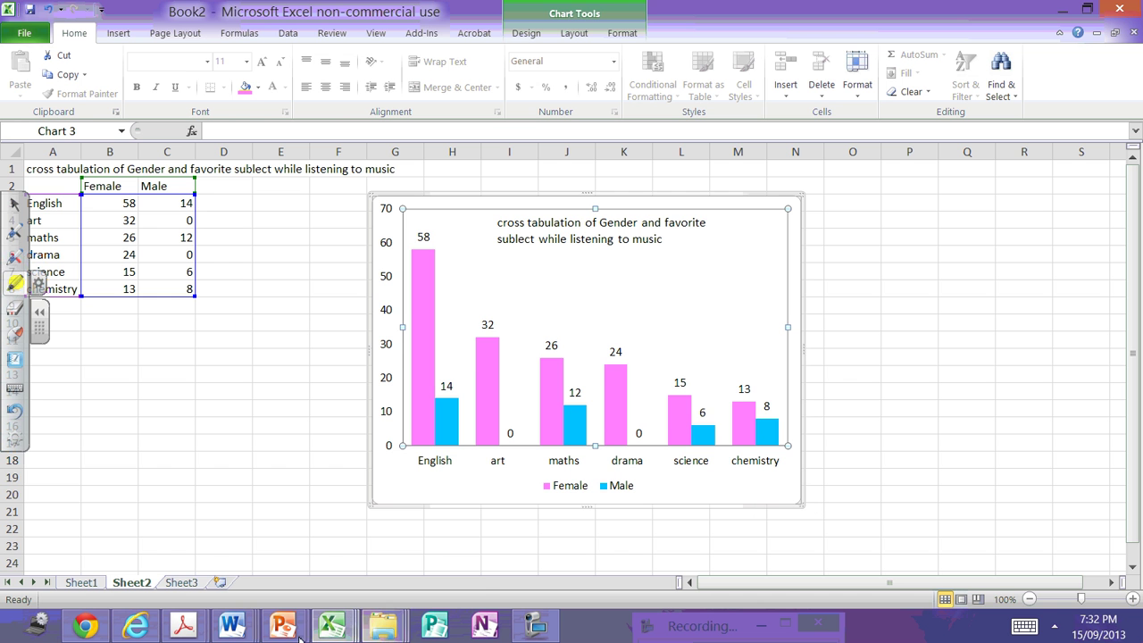
mouse_move(278, 621)
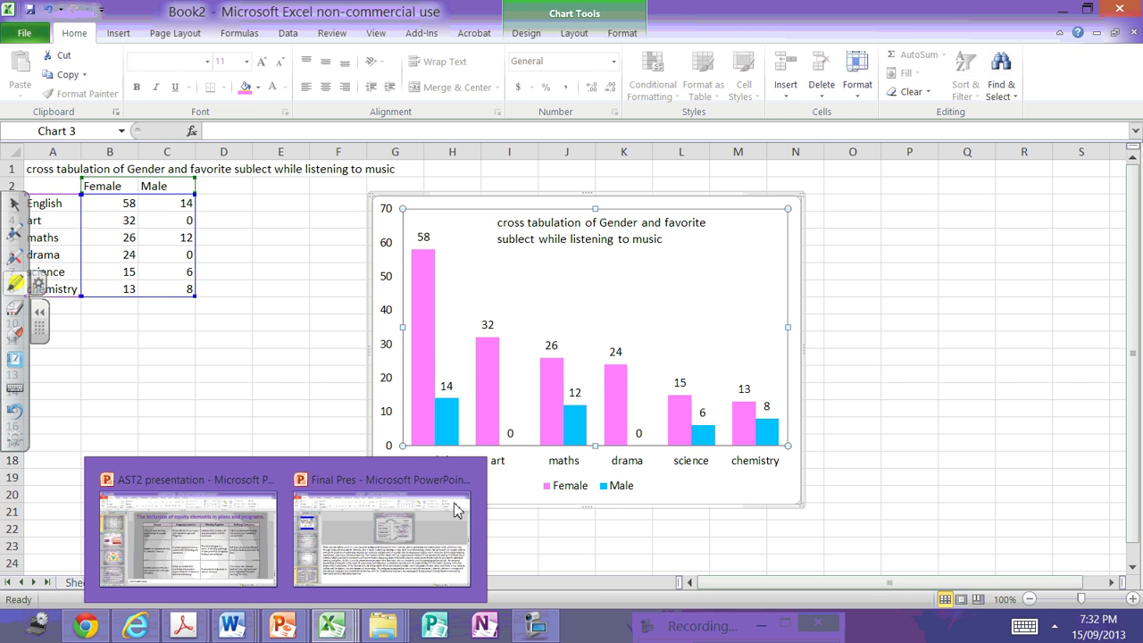
mouse_move(464, 487)
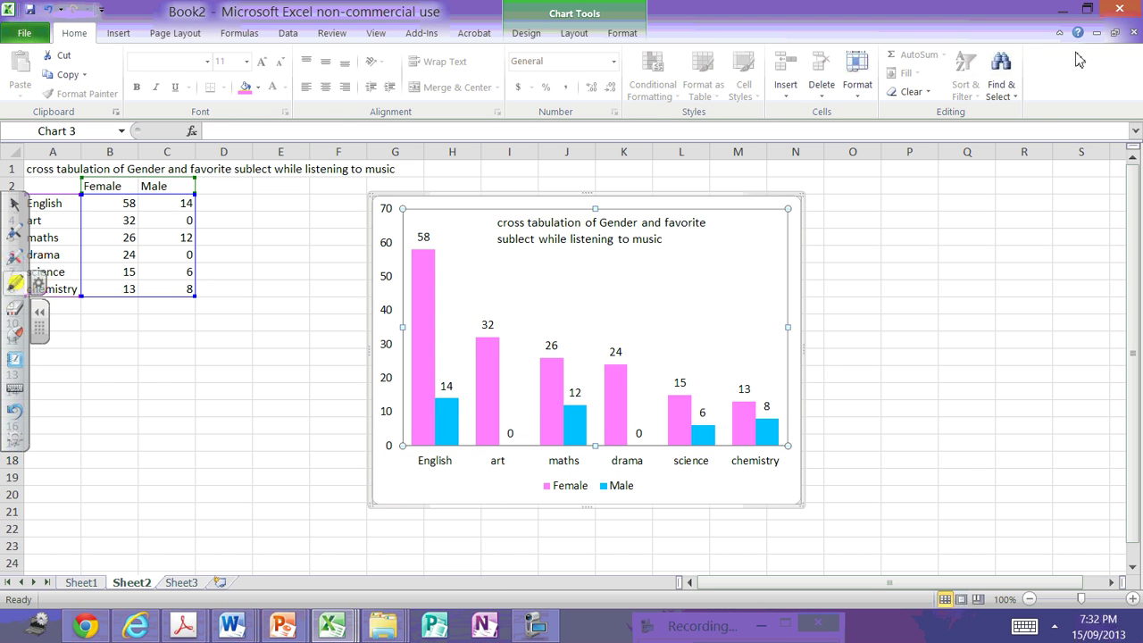
left_click(1062, 12)
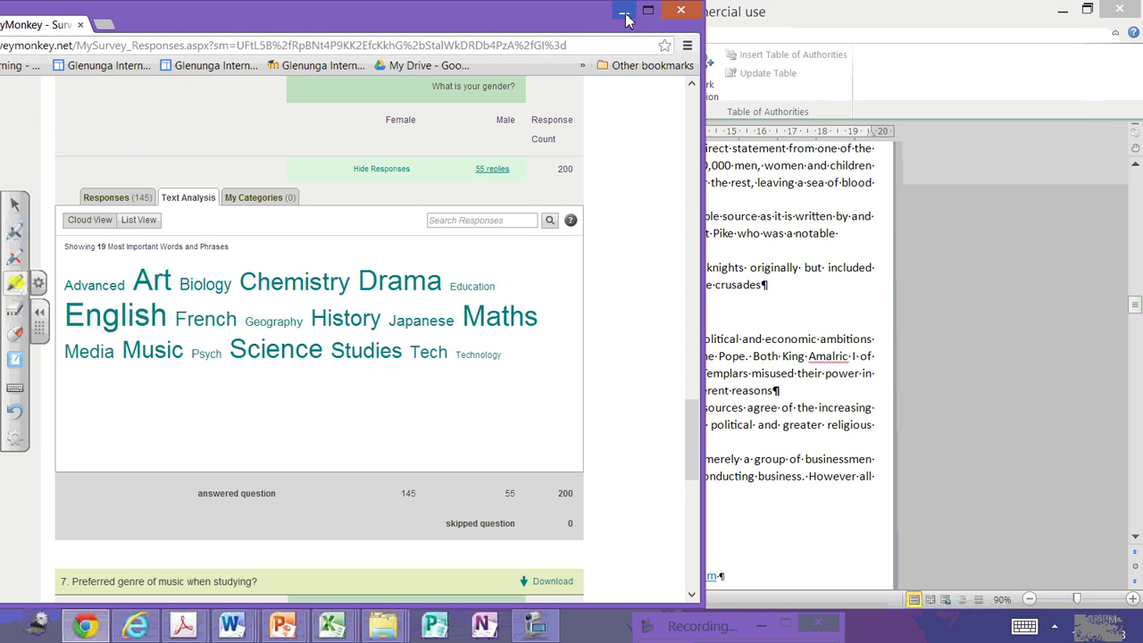
left_click(317, 632)
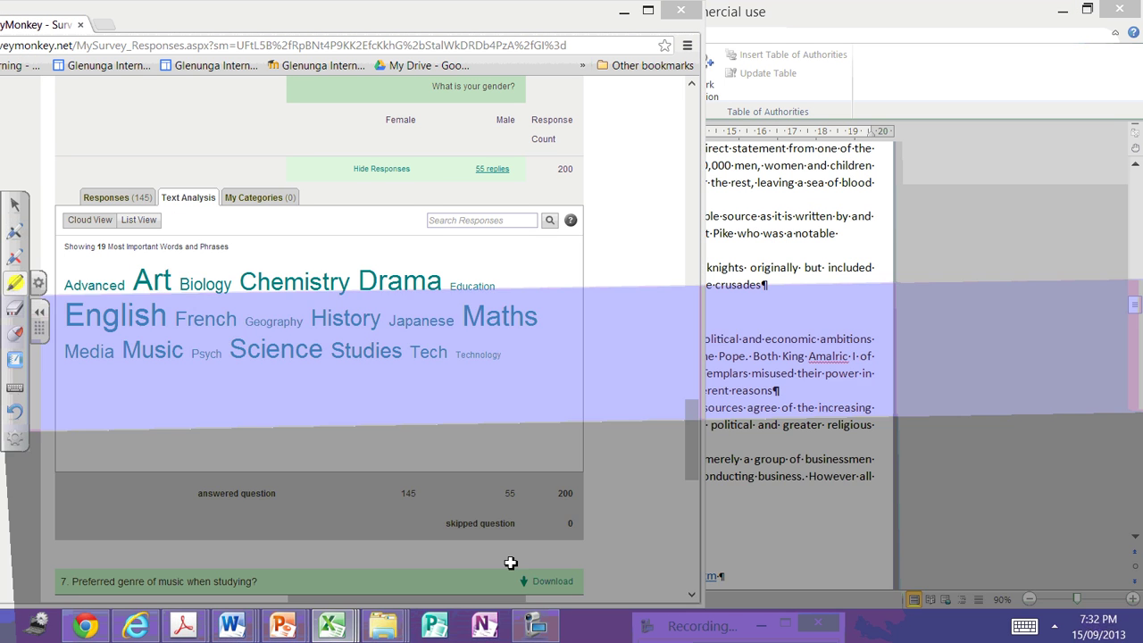
left_click(510, 562)
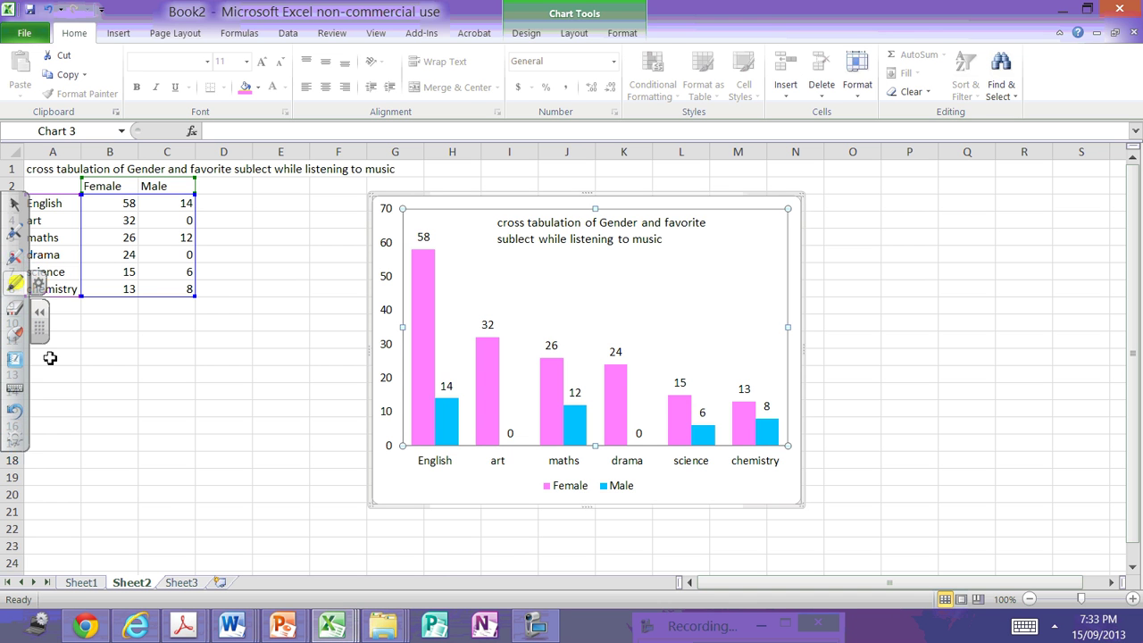
left_click(42, 322)
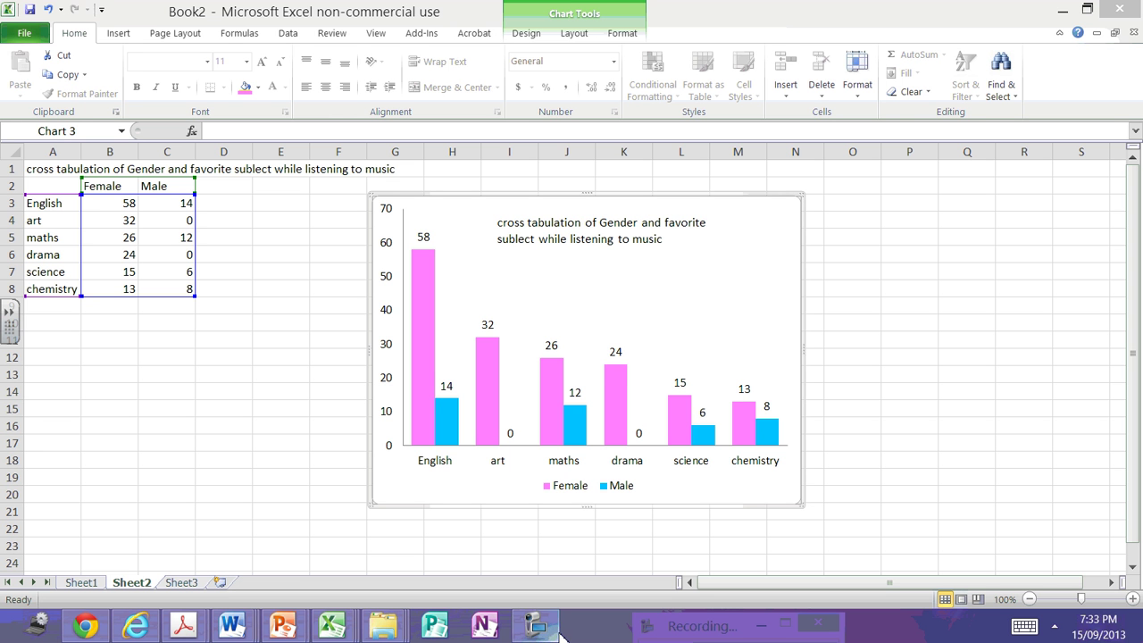
left_click(678, 625)
left_click_drag(659, 510, 632, 327)
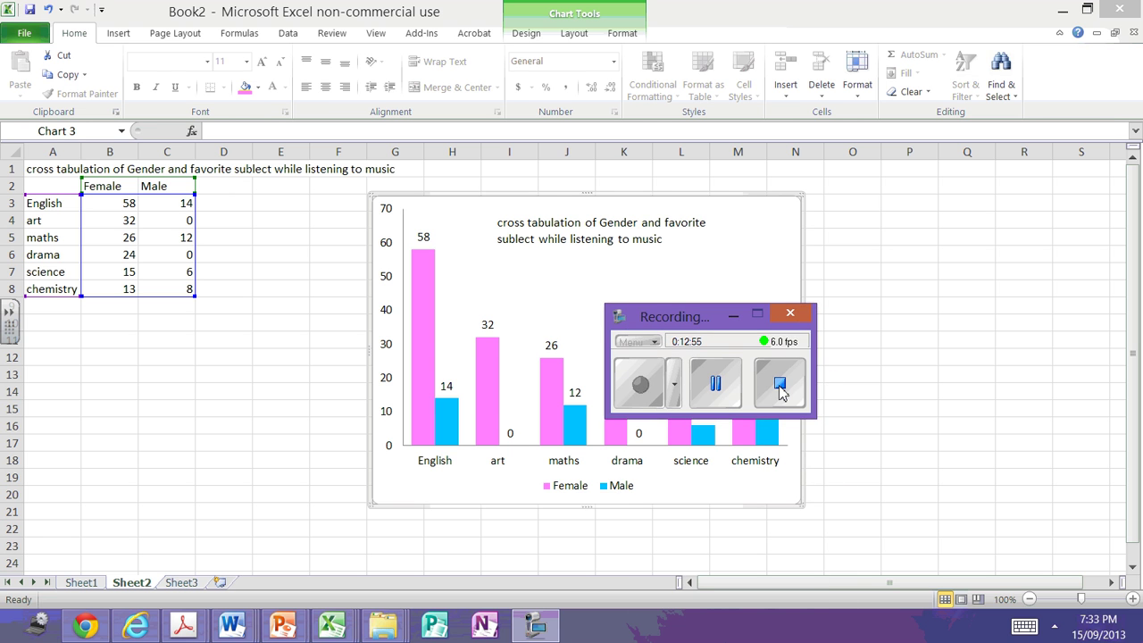